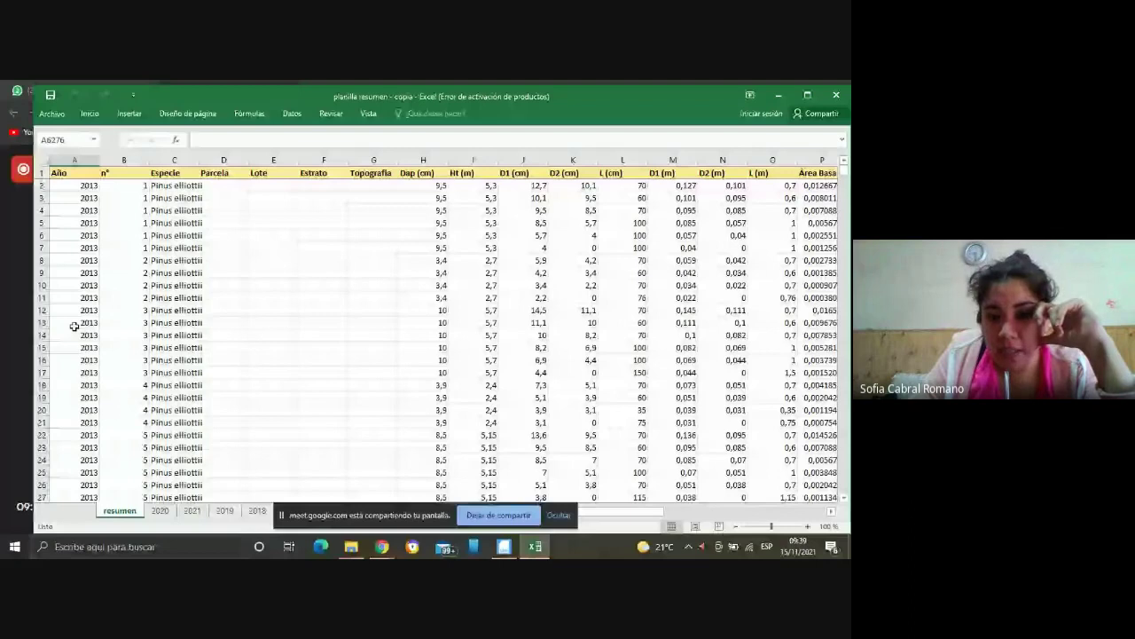
Hide the screen-sharing notice that covers the sheet tabs of the summary workbook.
left_click(557, 514)
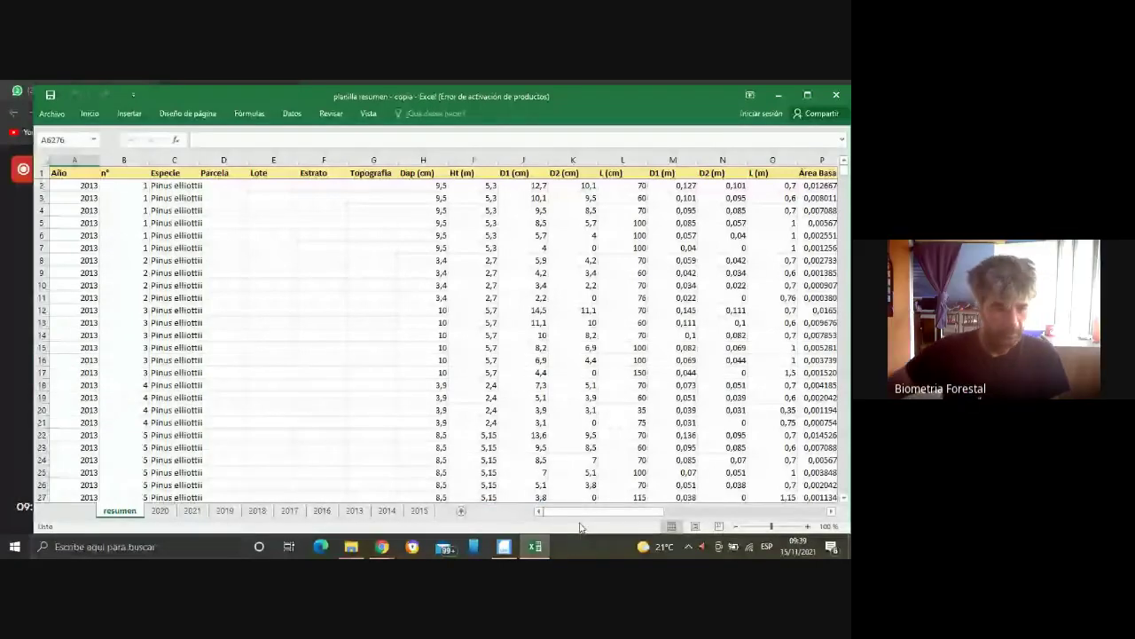
left_click_drag(585, 511, 522, 520)
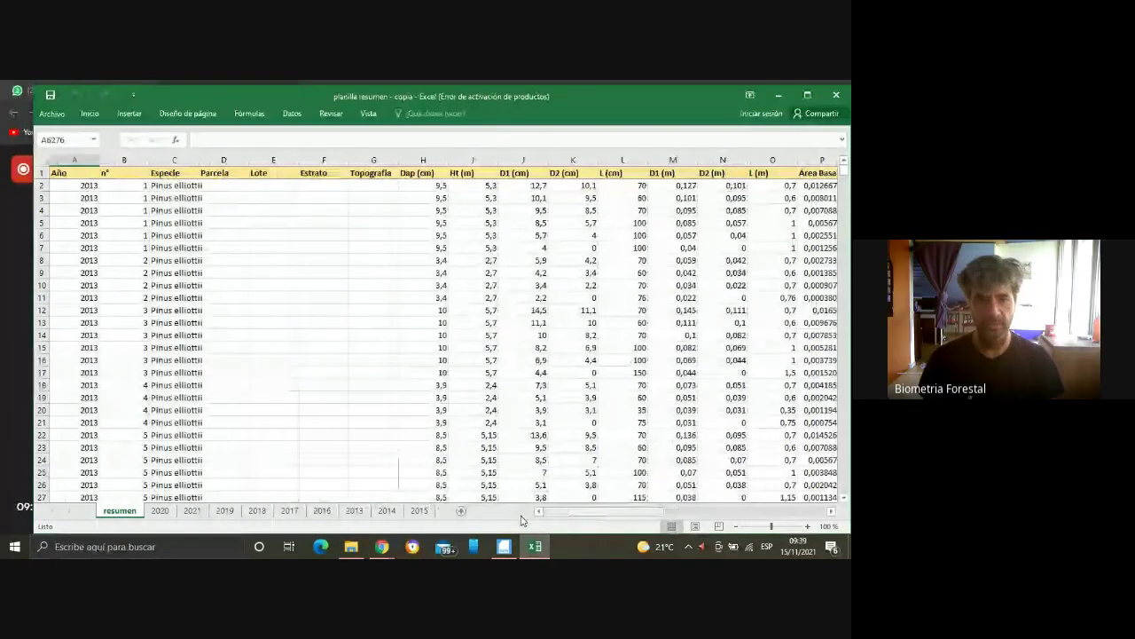
right_click(160, 510)
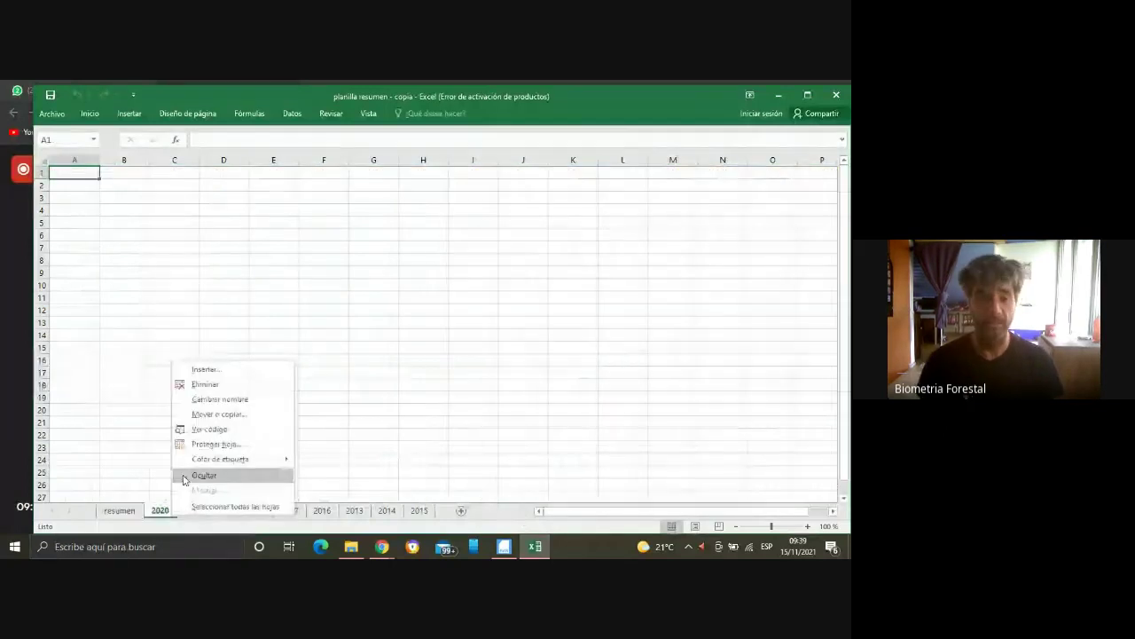
left_click(116, 523)
left_click(135, 510)
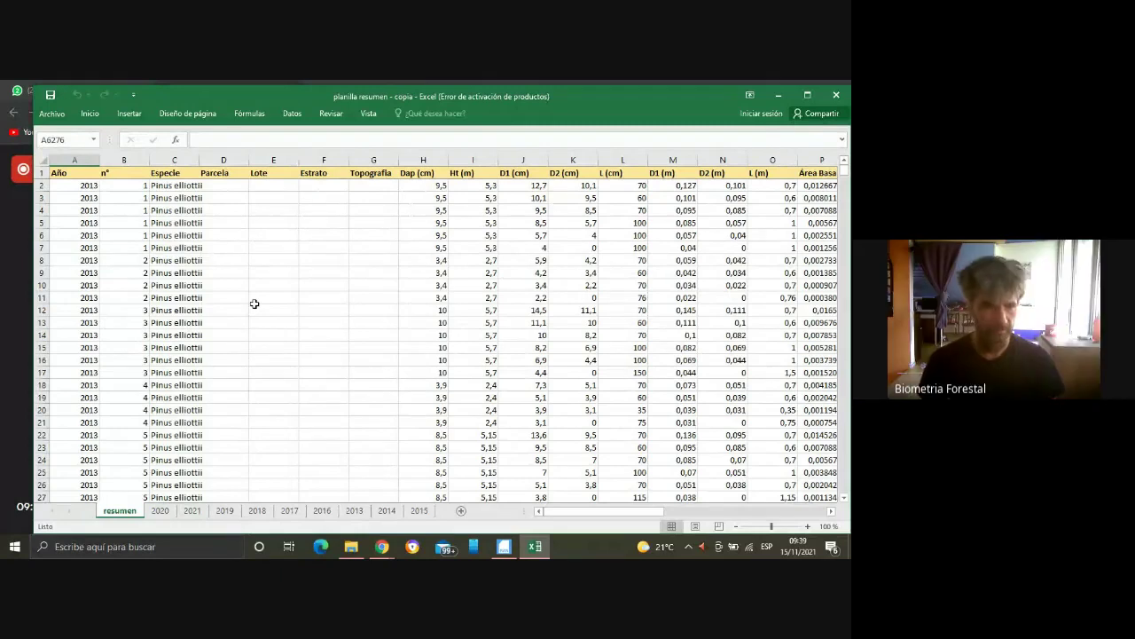
Examine the resumen sheet's columns from the tree number across to the volume and biomass fields.
left_click(129, 185)
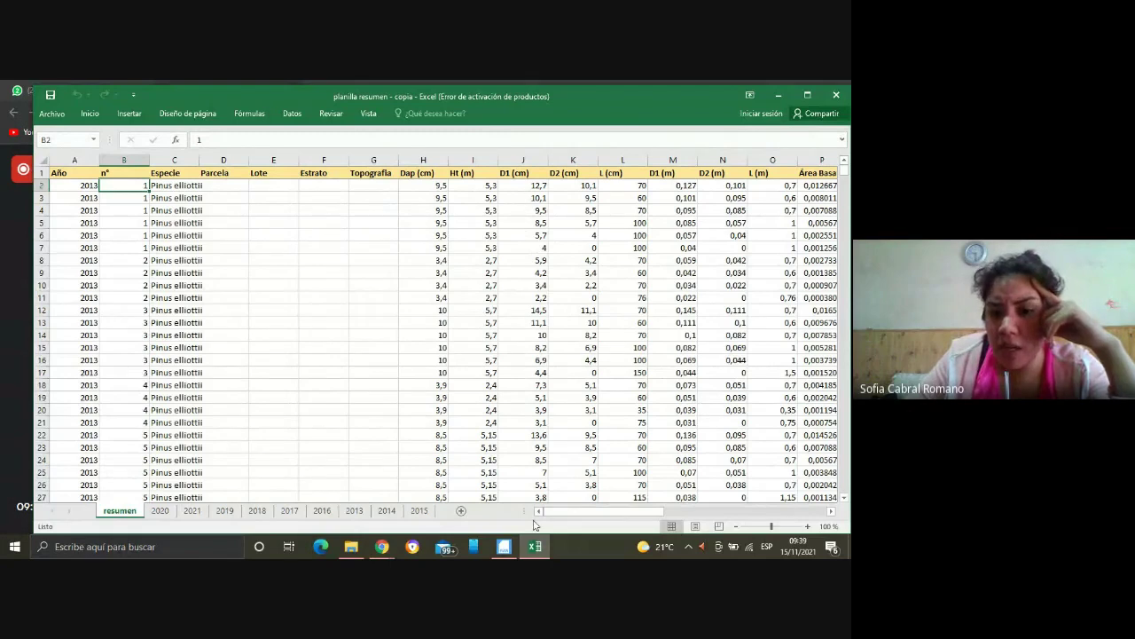
left_click_drag(548, 512, 578, 518)
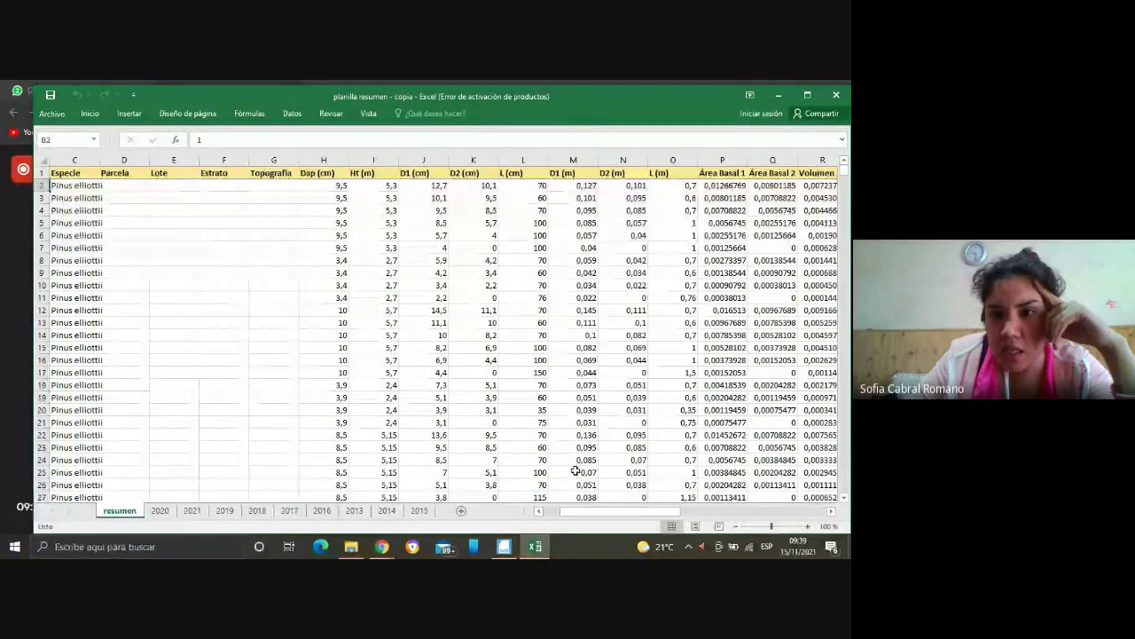
left_click_drag(579, 512, 601, 519)
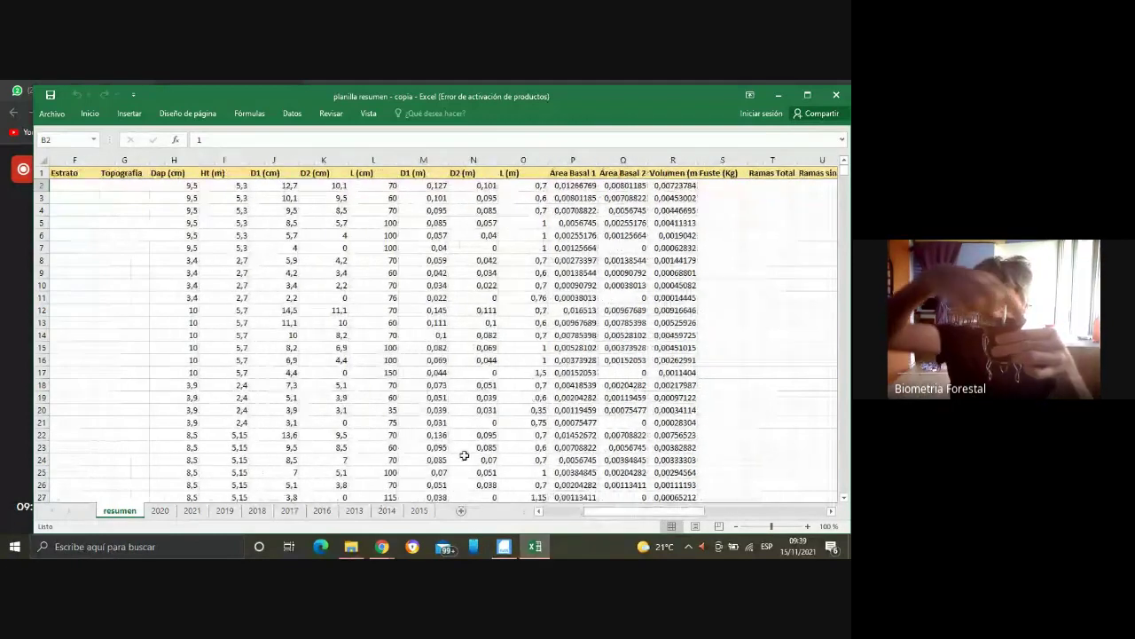
mouse_move(381, 543)
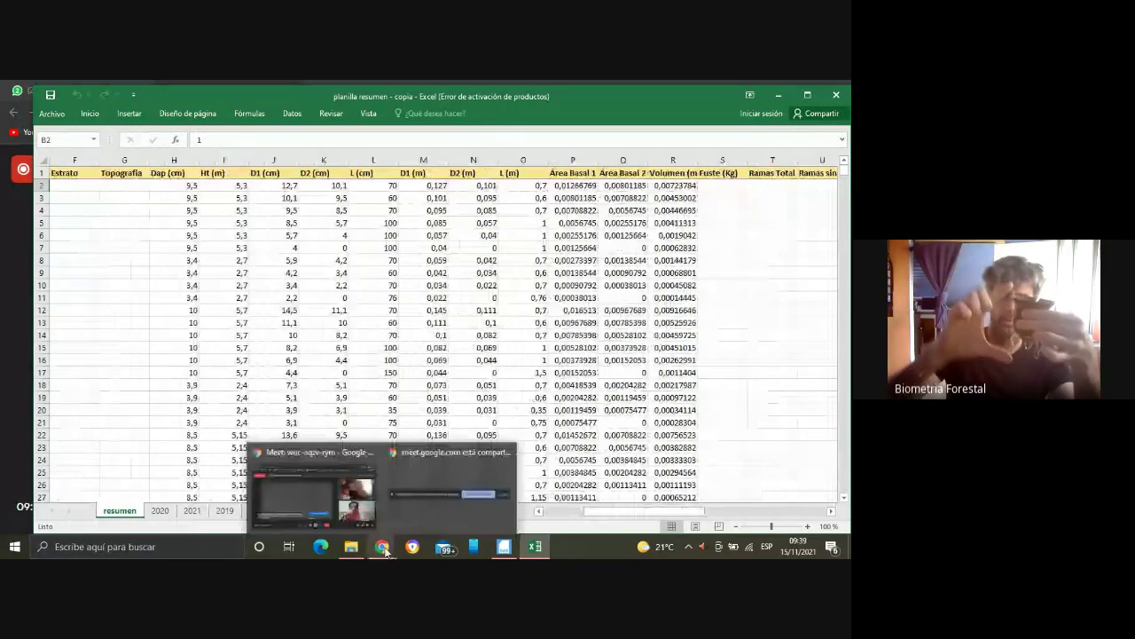
left_click(357, 519)
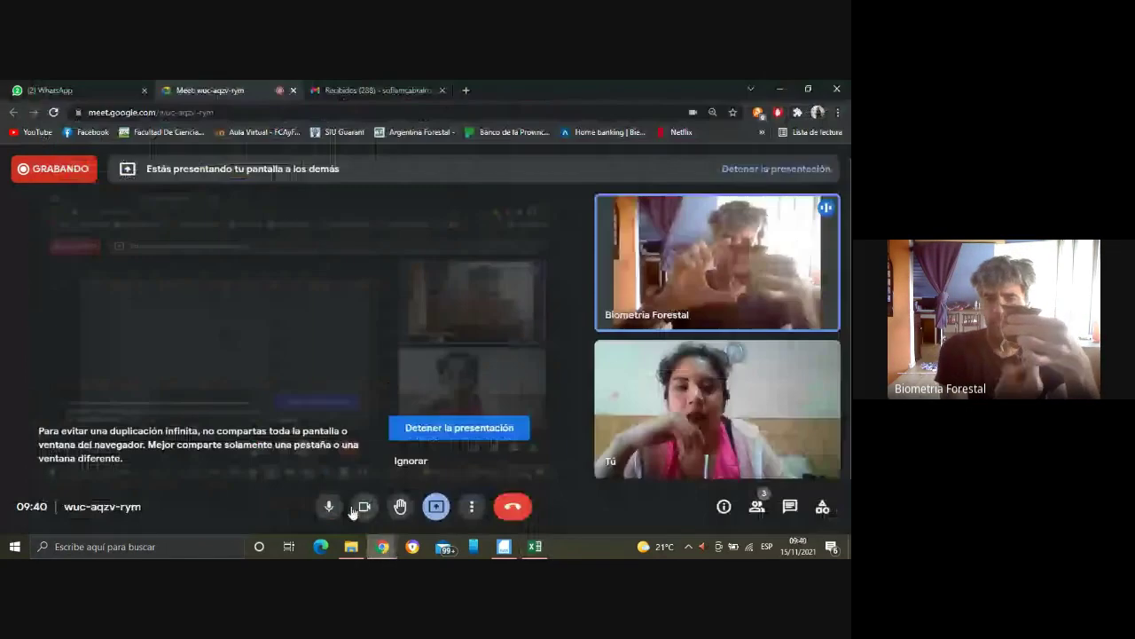
left_click(503, 547)
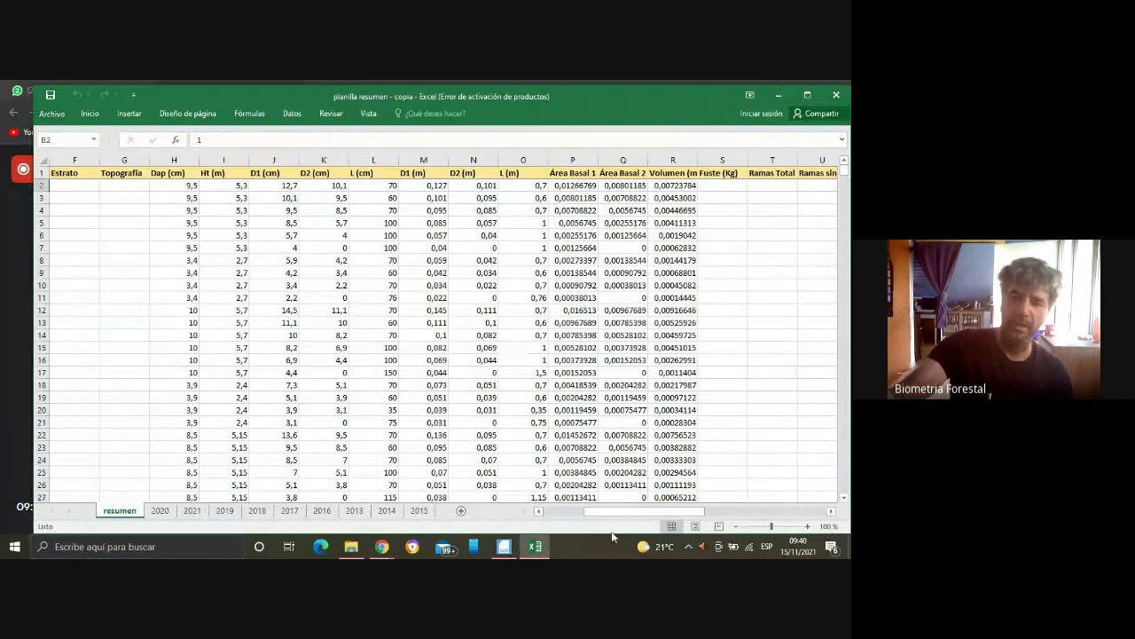
Move the summary workbook window down to uncover the meeting controls behind it.
left_click_drag(620, 515, 582, 515)
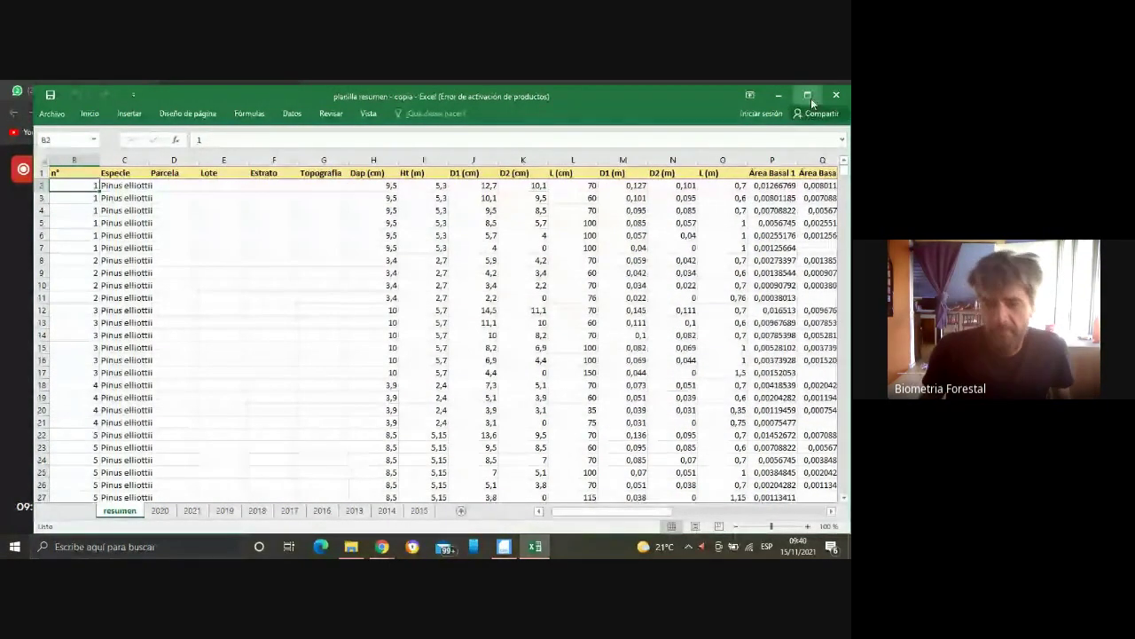
left_click(810, 95)
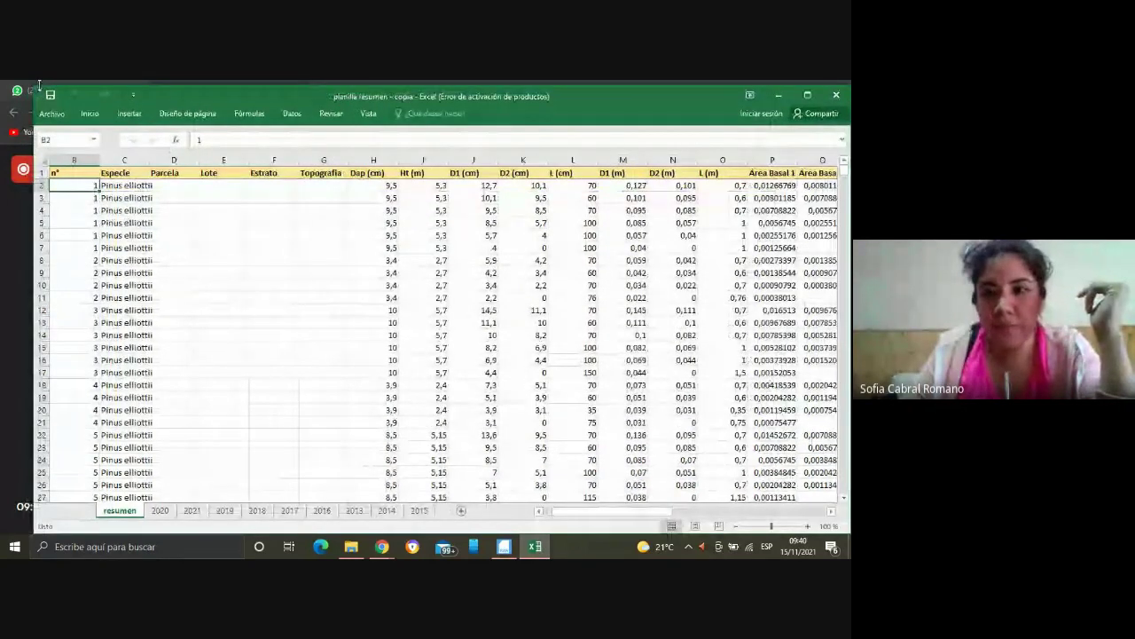
left_click_drag(594, 101, 590, 129)
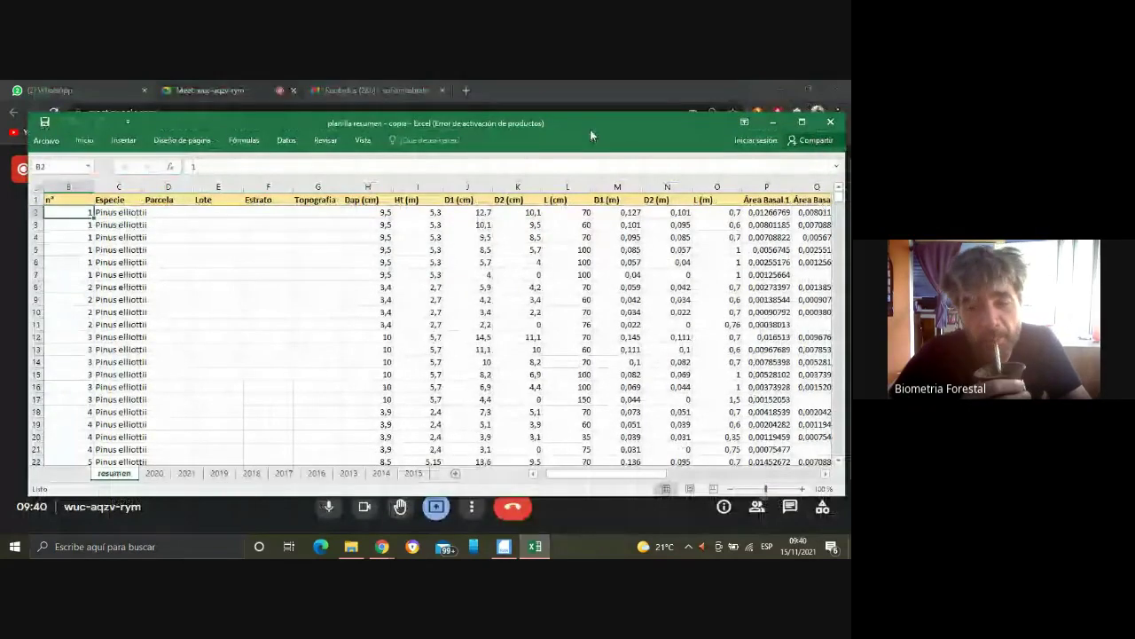
Review the 2013 Pinus elliottii rows on the resumen sheet and inspect the volume in cell R3.
scroll(497, 337, "down", 20)
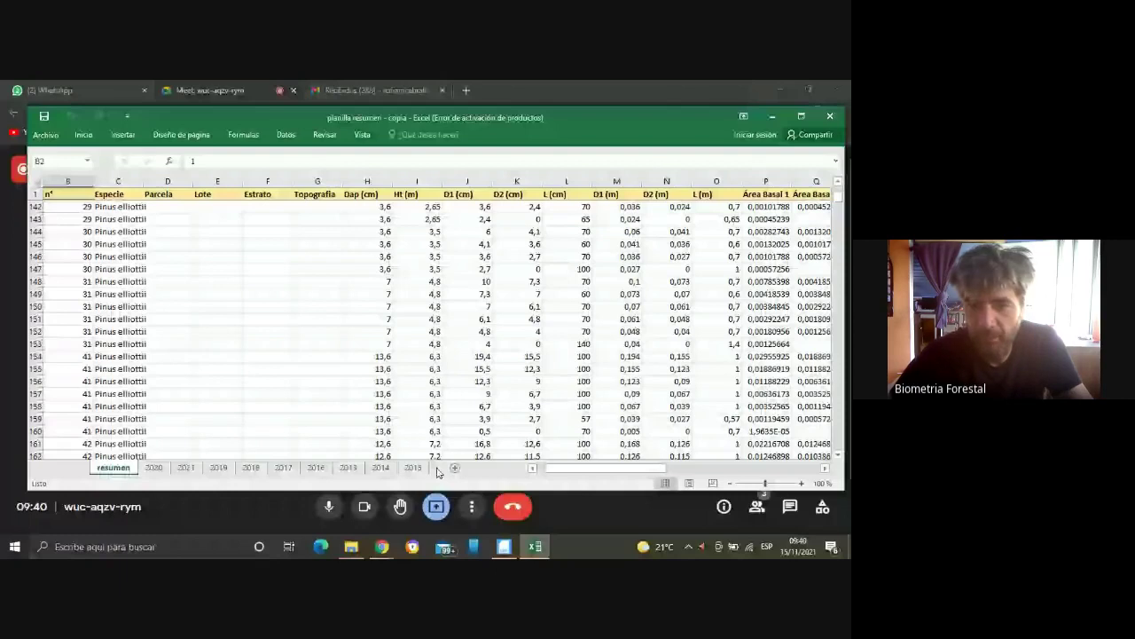
scroll(217, 290, "up", 20)
scroll(217, 290, "left", 1)
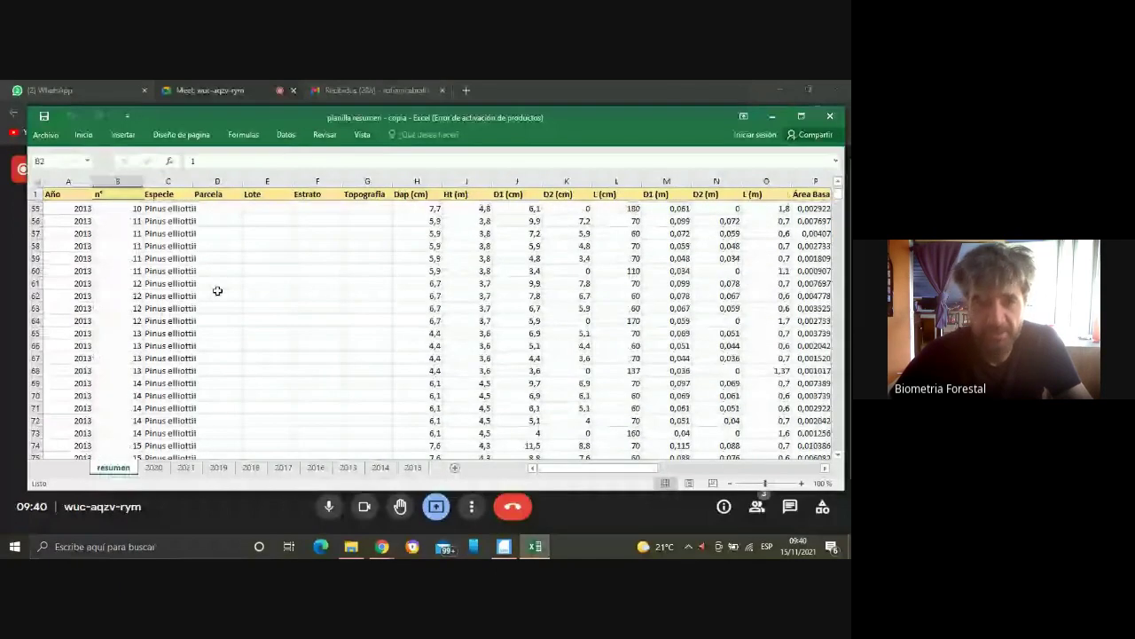
scroll(217, 290, "up", 18)
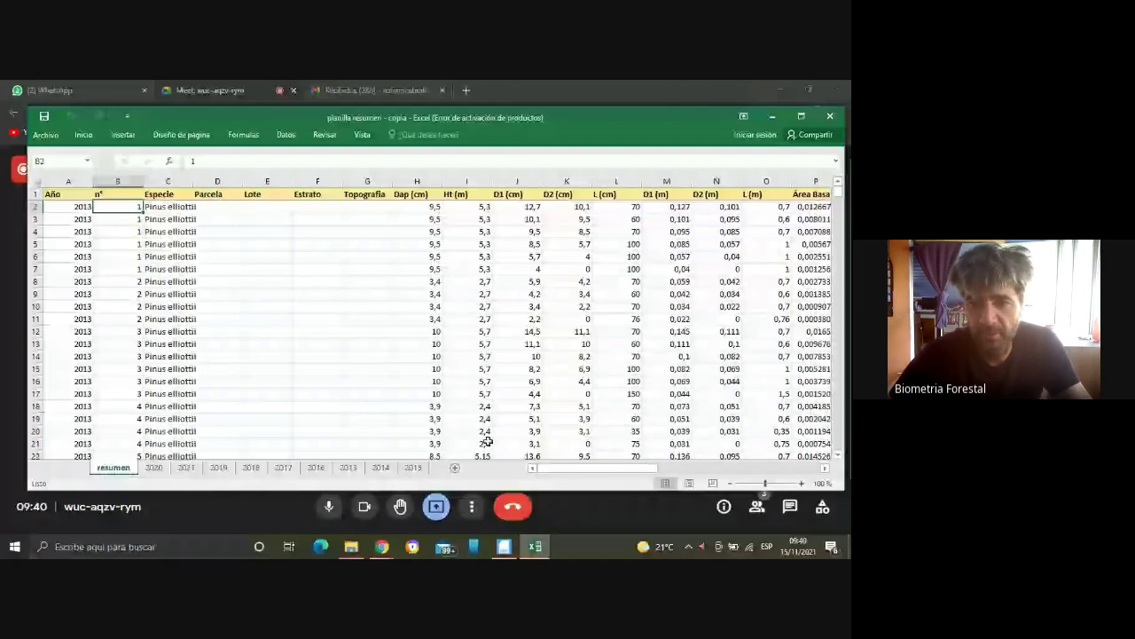
scroll(487, 441, "right", 3)
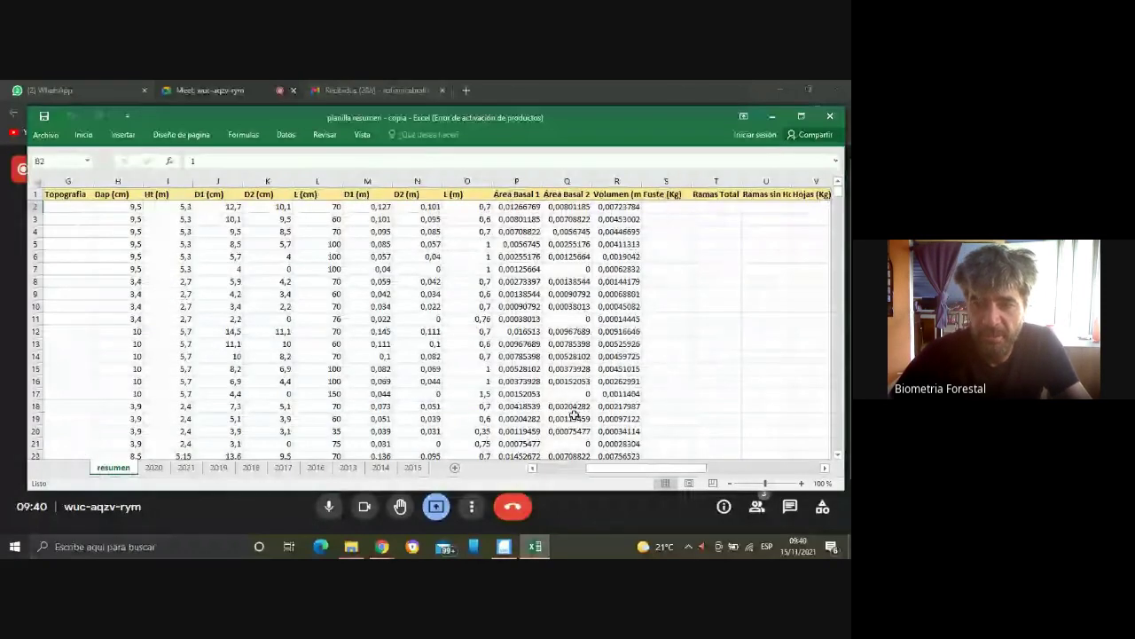
left_click(625, 209)
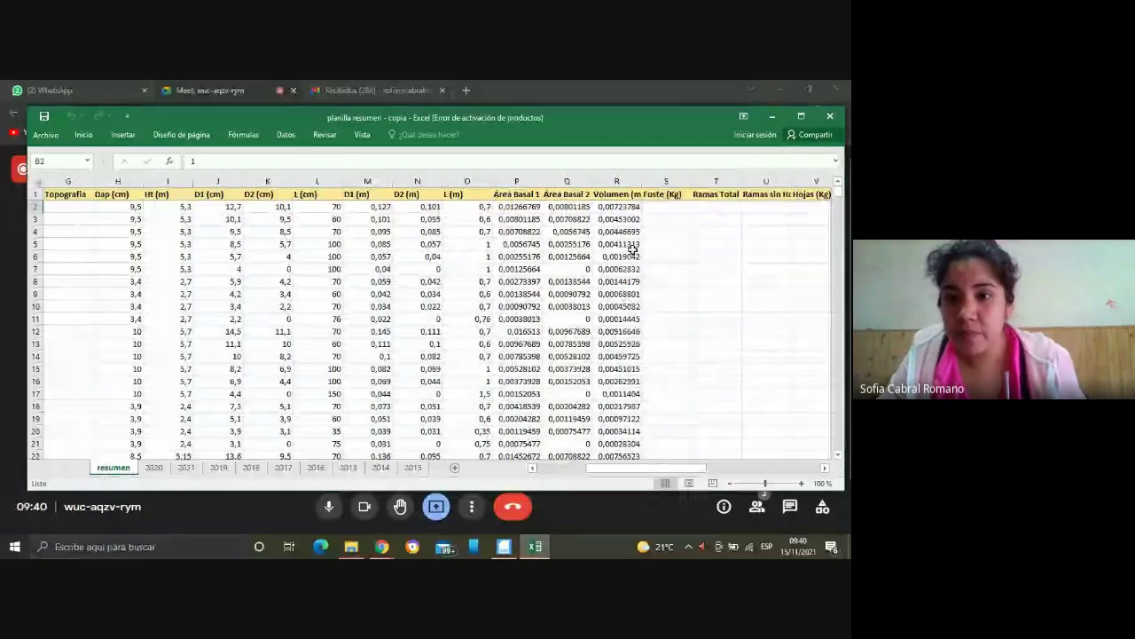
left_click(621, 219)
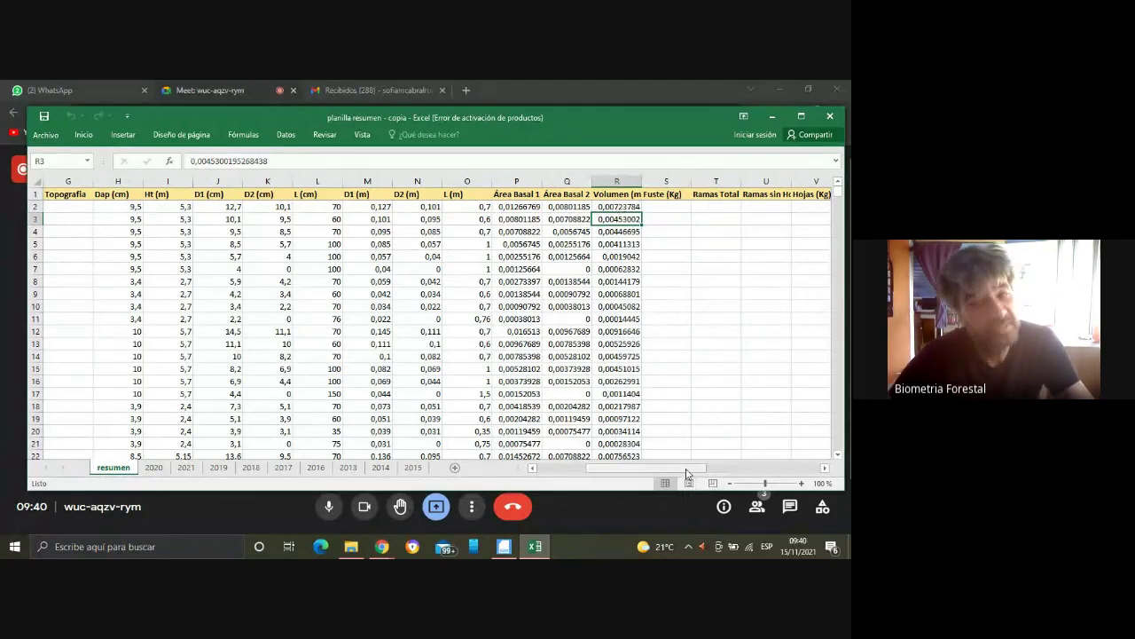
Look through the yearly data sheets, including 2013, 2015 and 2016, and return to the resumen sheet.
left_click_drag(684, 471, 643, 470)
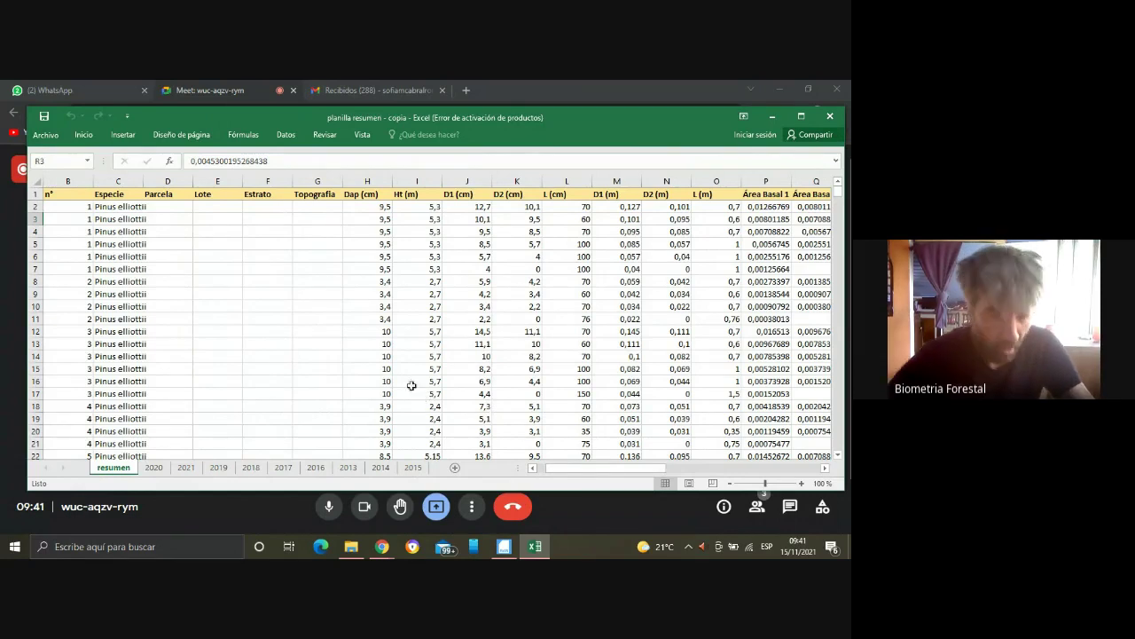
left_click_drag(547, 475, 534, 476)
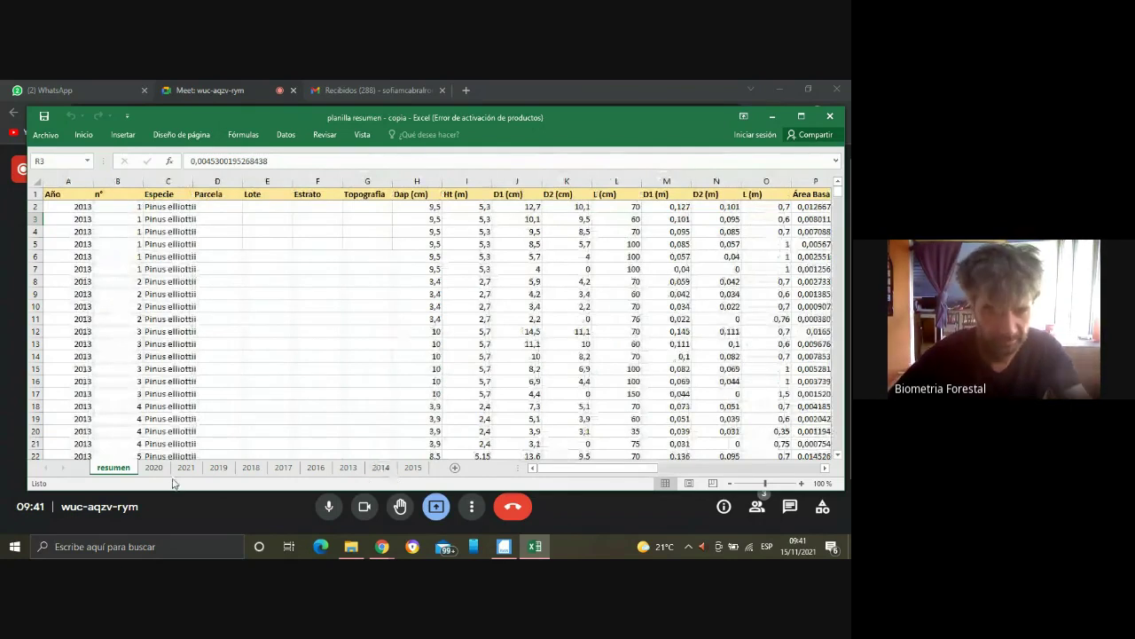
left_click(351, 470)
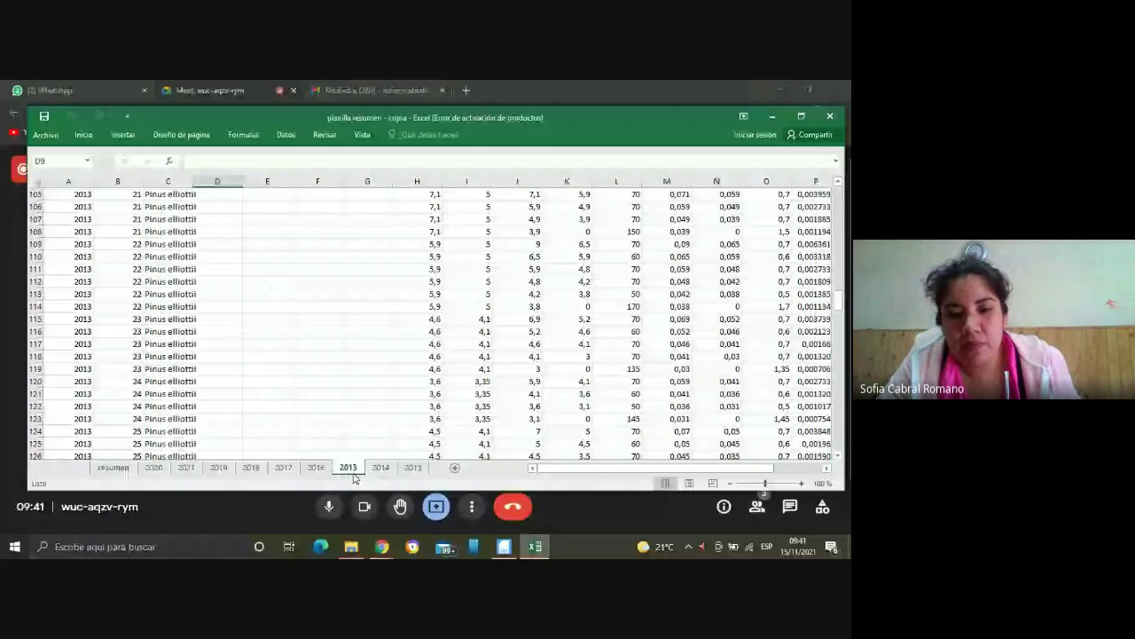
left_click(380, 469)
left_click(348, 467)
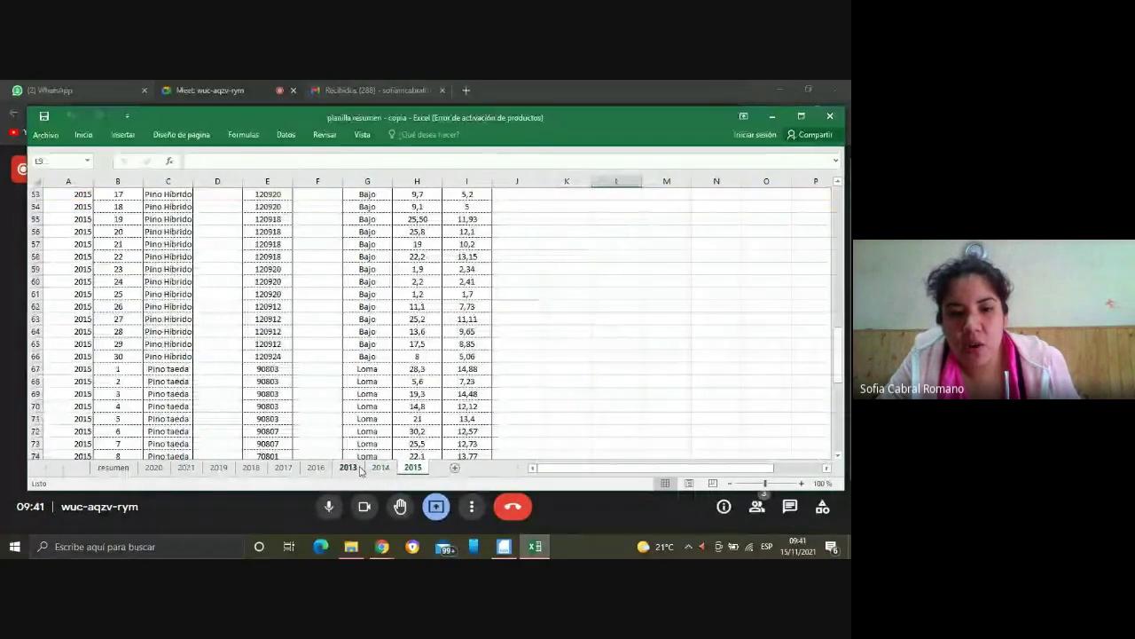
left_click(310, 469)
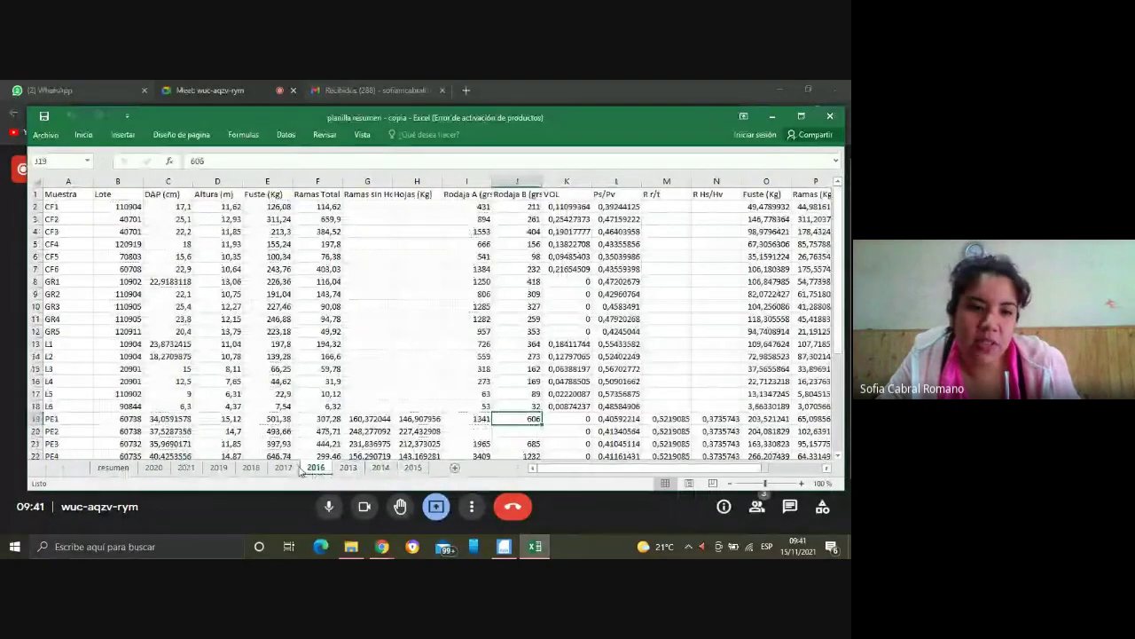
left_click(251, 468)
left_click(113, 468)
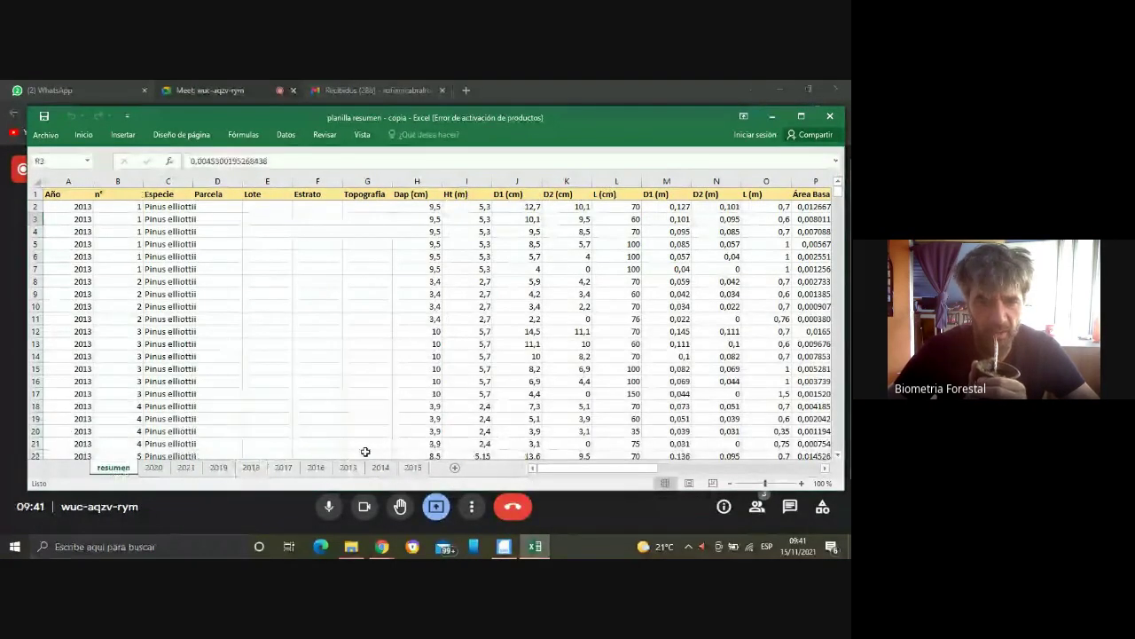
Read through the resumen records for the successive 2013 Pinus elliottii trees.
scroll(345, 402, "down", 6)
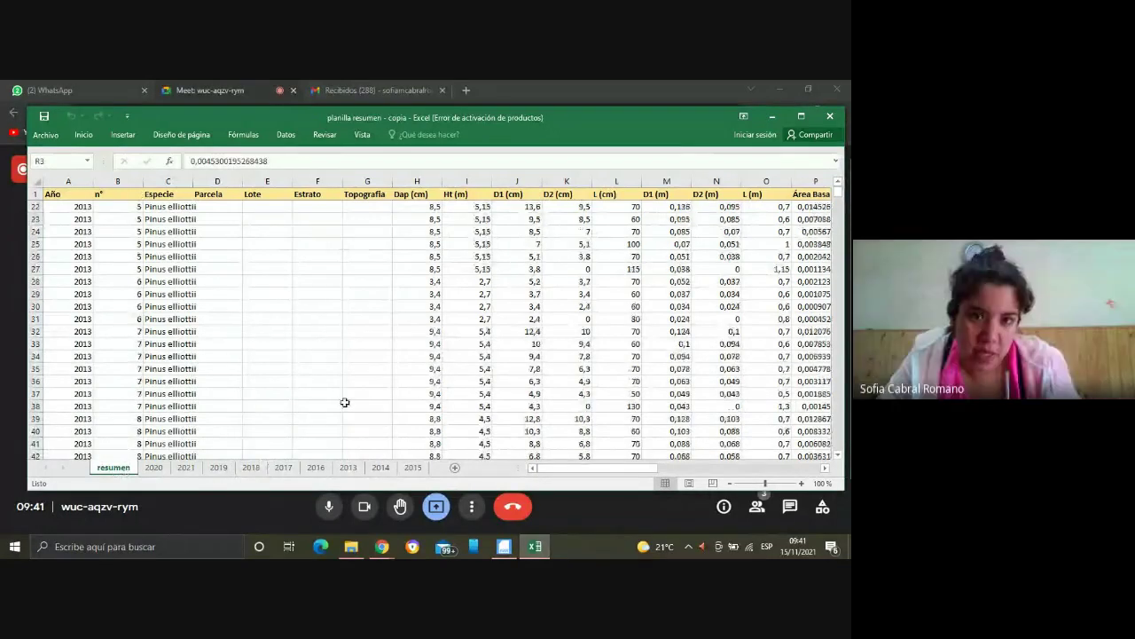
scroll(345, 401, "down", 7)
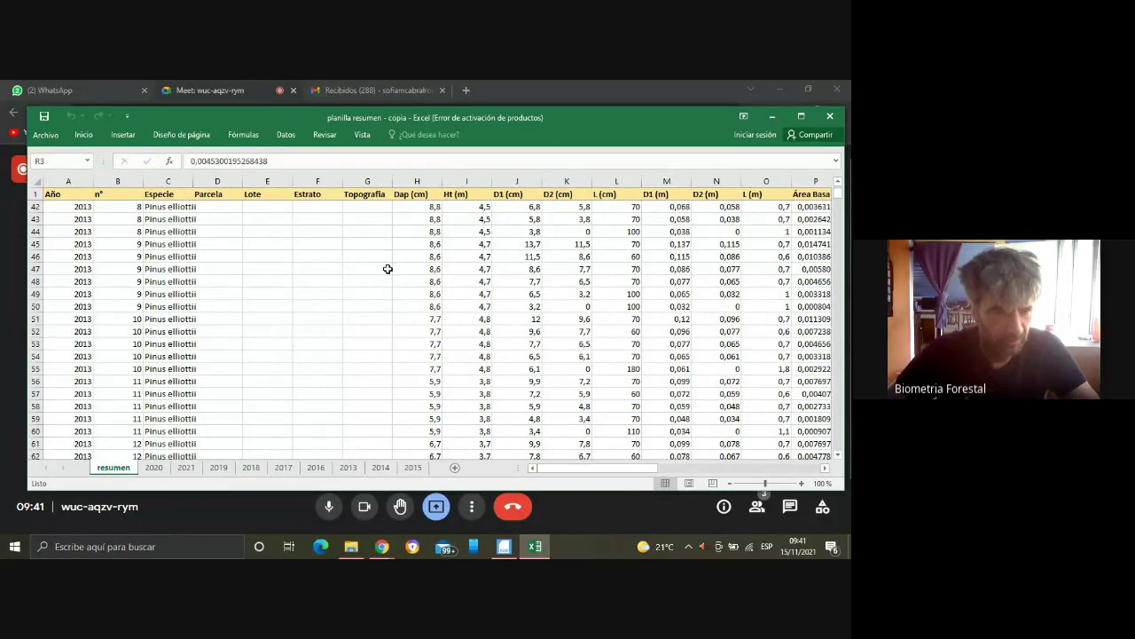
scroll(386, 267, "down", 7)
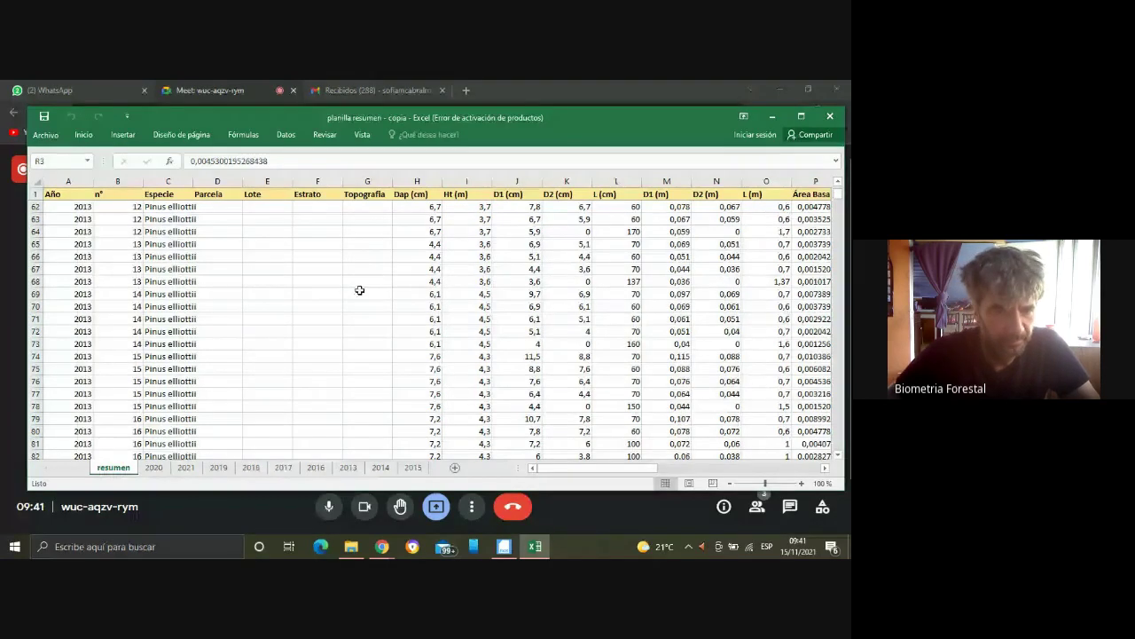
scroll(540, 211, "down", 20)
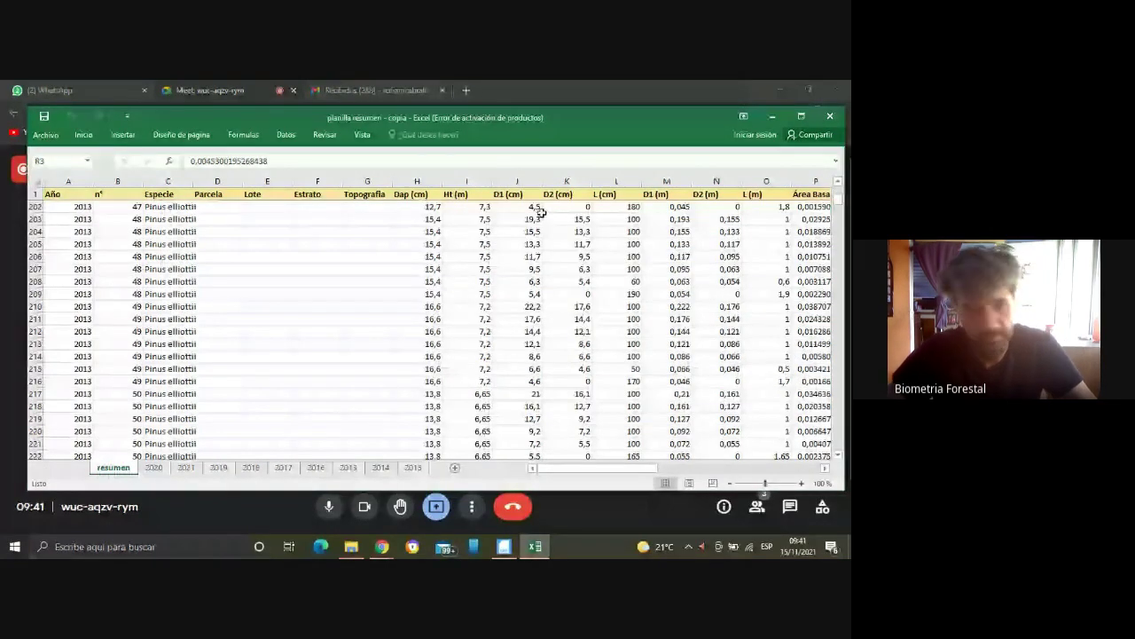
scroll(540, 211, "up", 20)
Open the "New New 2013 oct cubicacion PE PH PT GR L" workbook from the 2013 folder in Tesis de Grado > Datos.
mouse_move(352, 548)
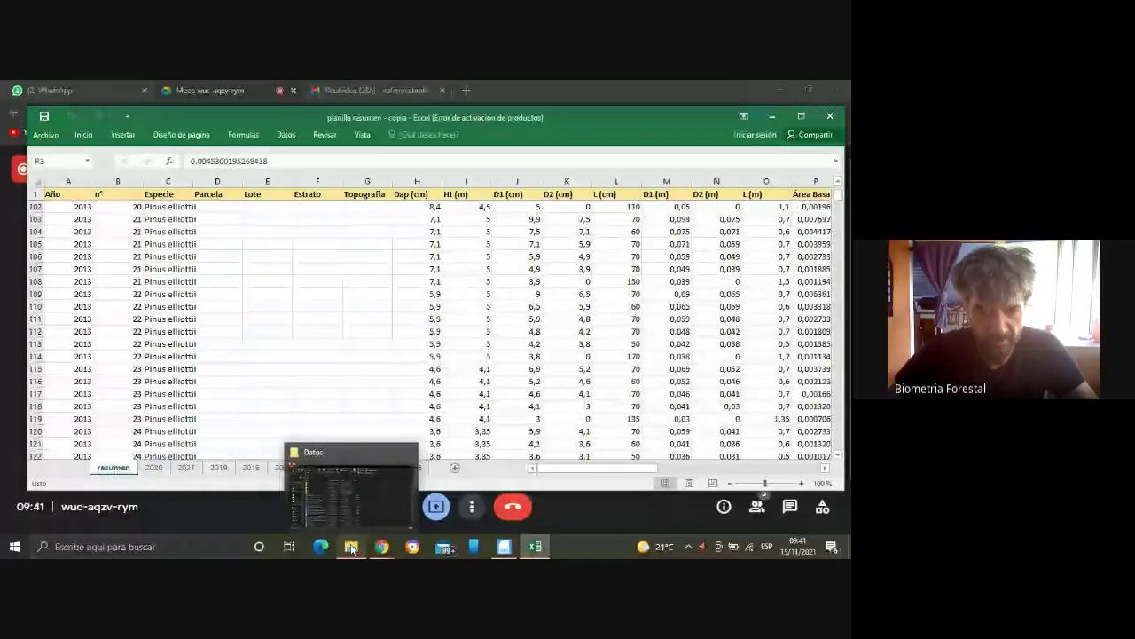
left_click(351, 548)
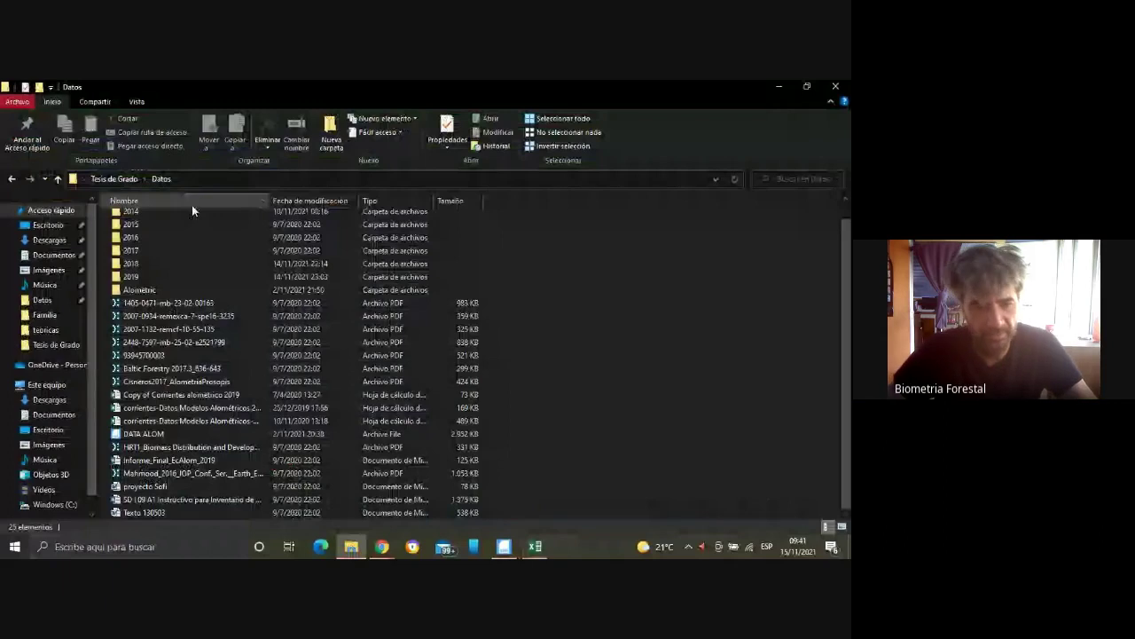
left_click(222, 473)
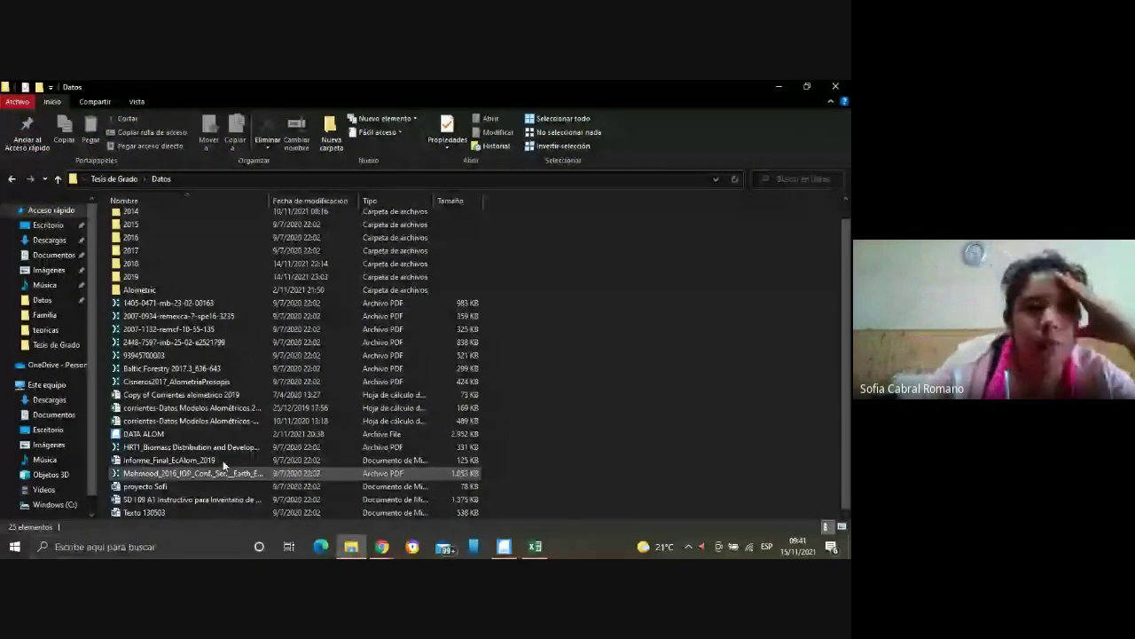
scroll(199, 240, "up", 1)
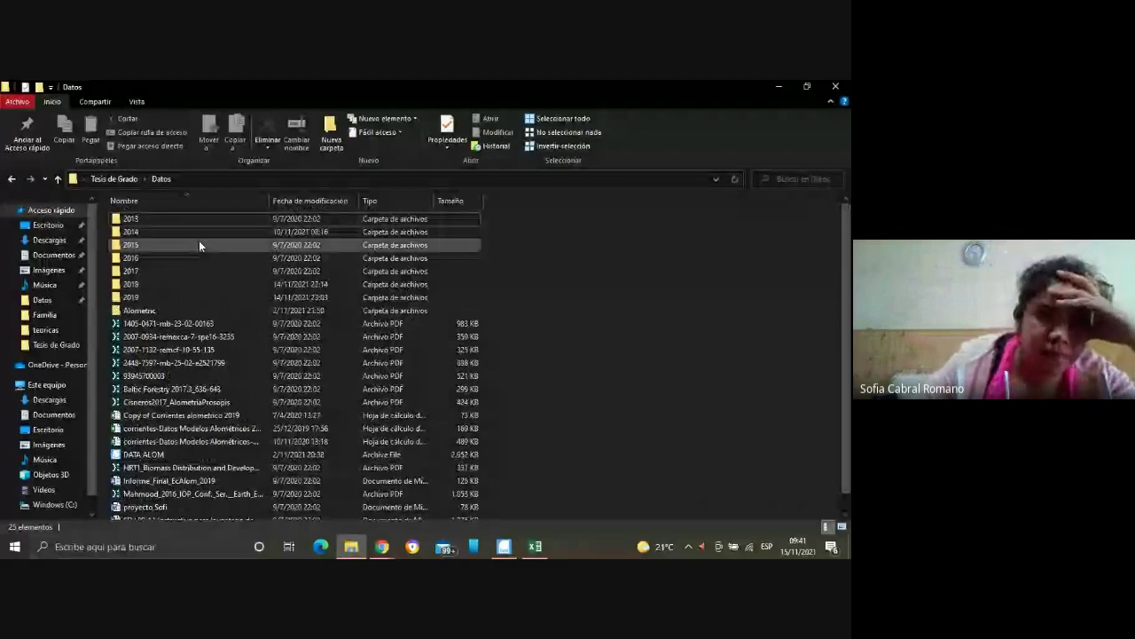
double_click(169, 221)
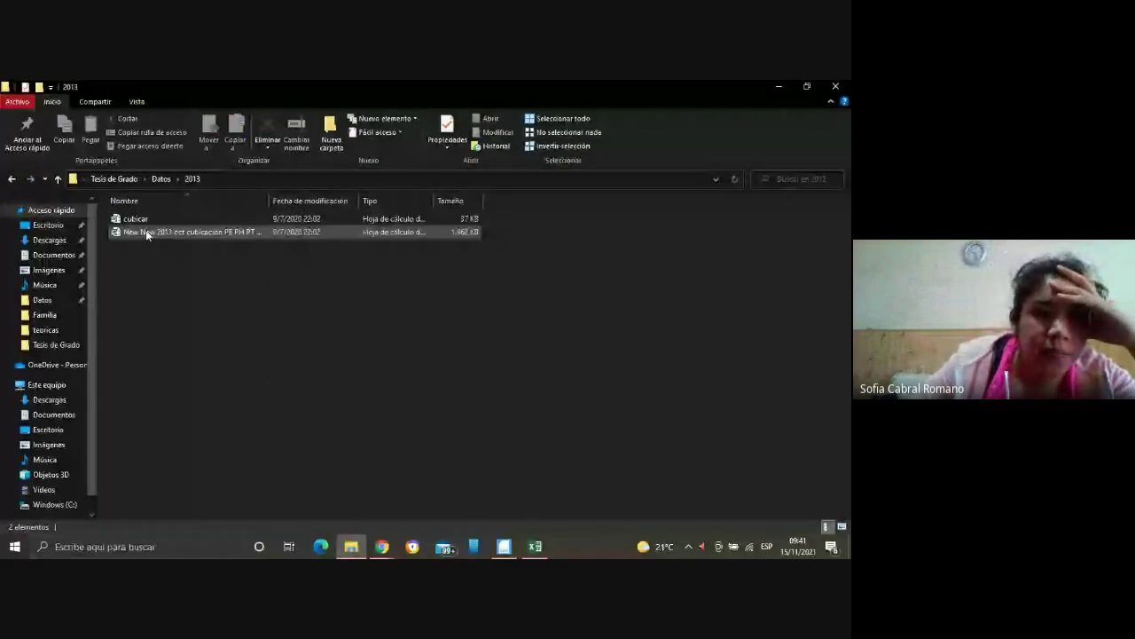
double_click(179, 233)
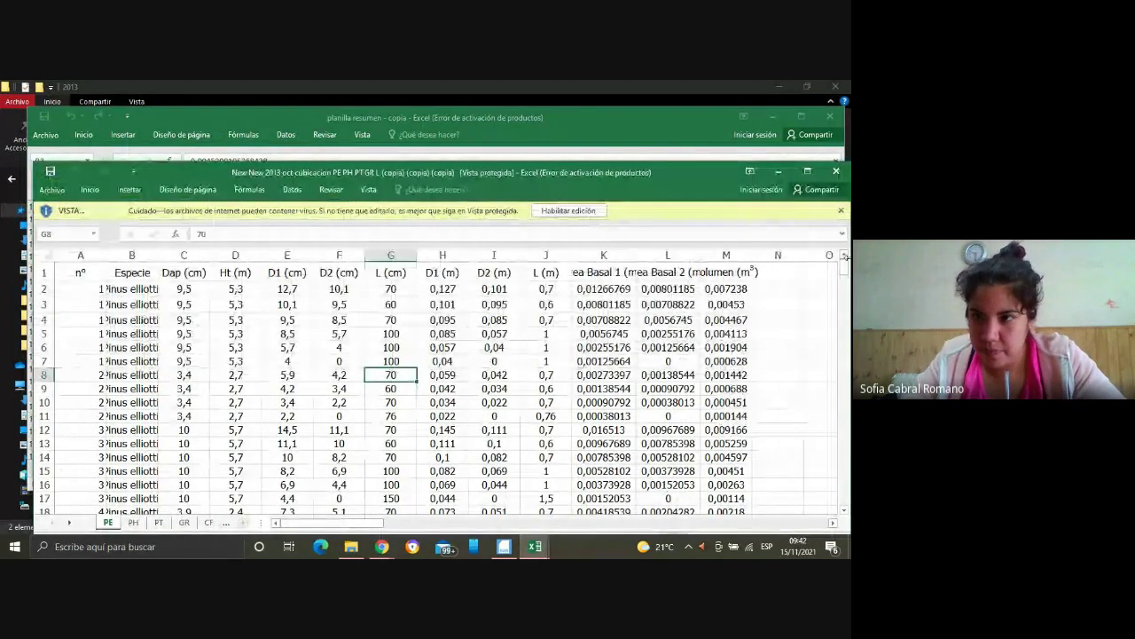
Maximize the 2013 cubication workbook and look through the Pinus elliottii measurements on the PE sheet.
left_click(808, 171)
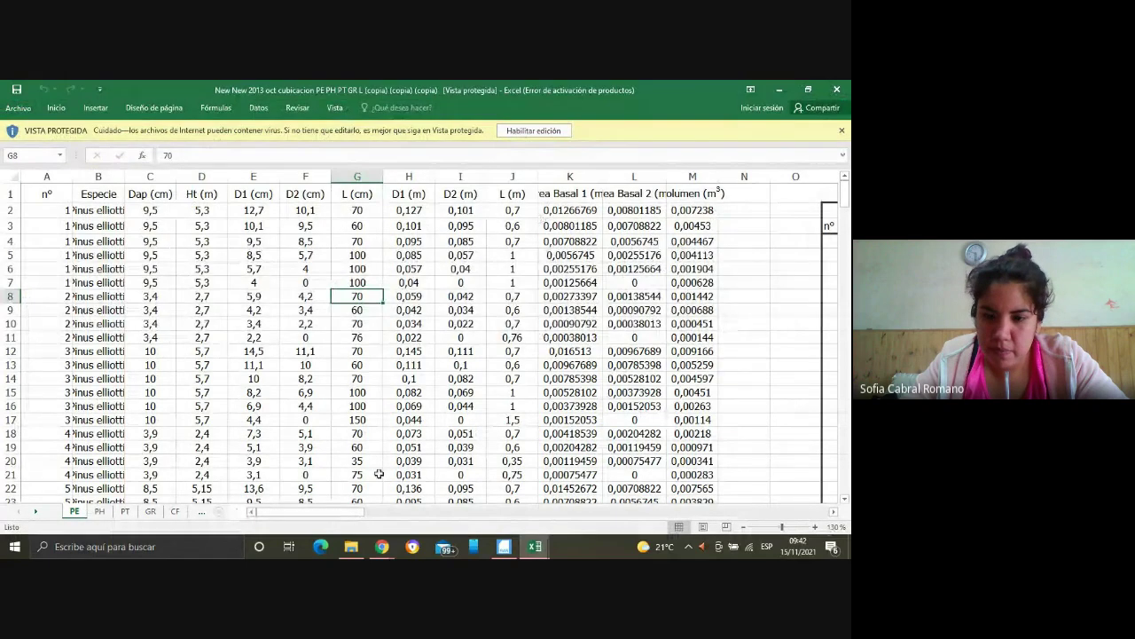
left_click_drag(347, 513, 282, 514)
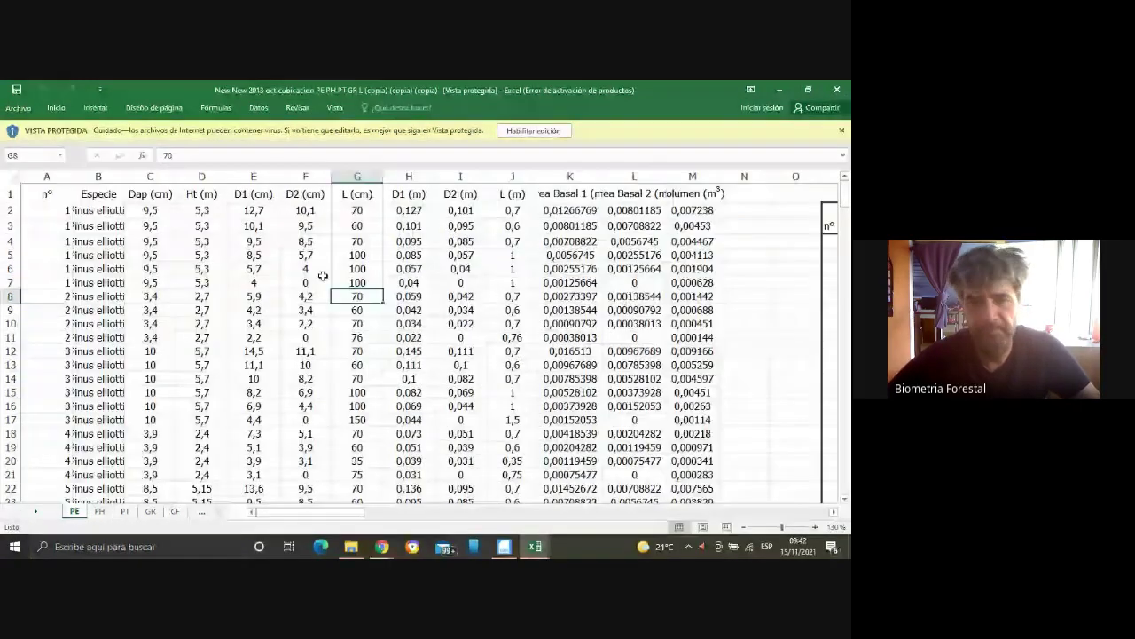
scroll(324, 274, "down", 20)
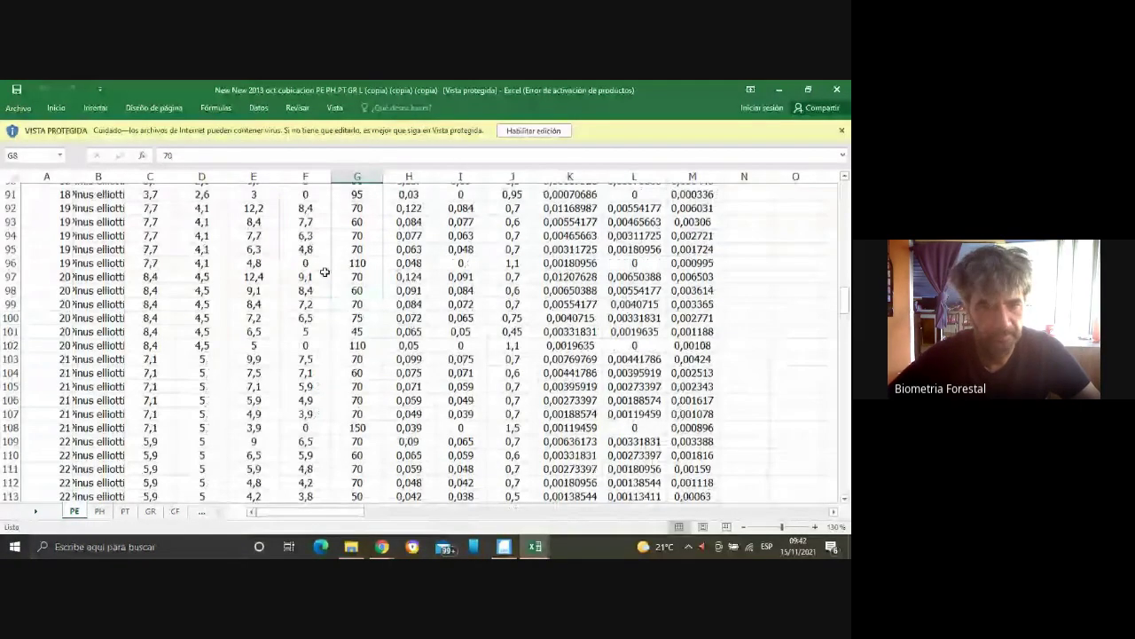
Look through the other sheets of the cubication workbook, including PH, L, Resumen and PT.
left_click(100, 512)
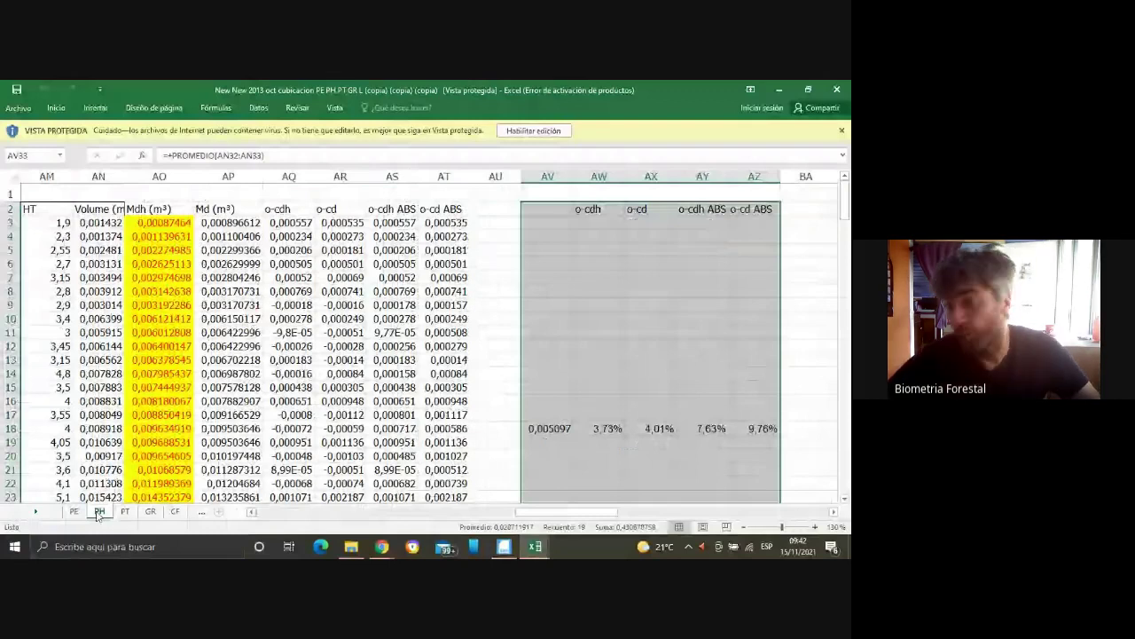
left_click(201, 513)
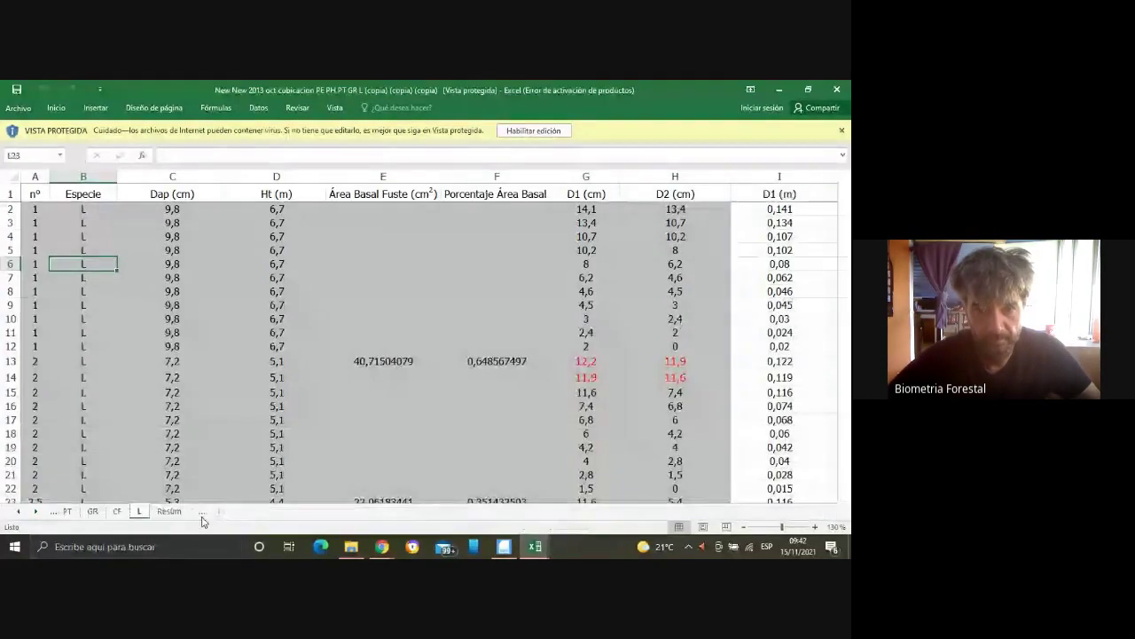
left_click(202, 514)
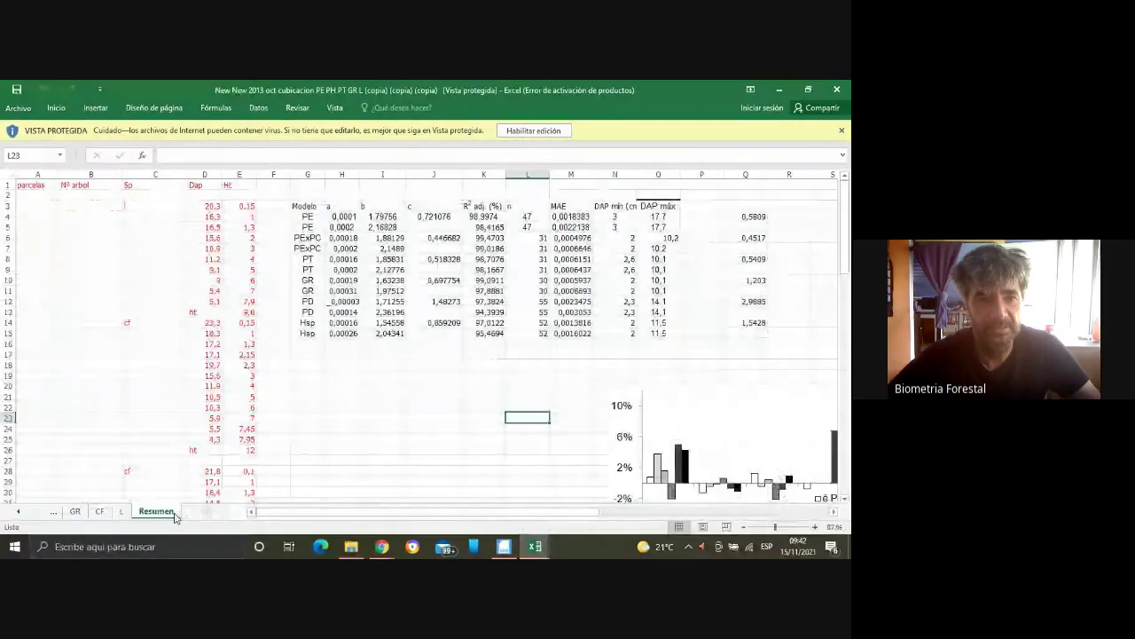
left_click(127, 513)
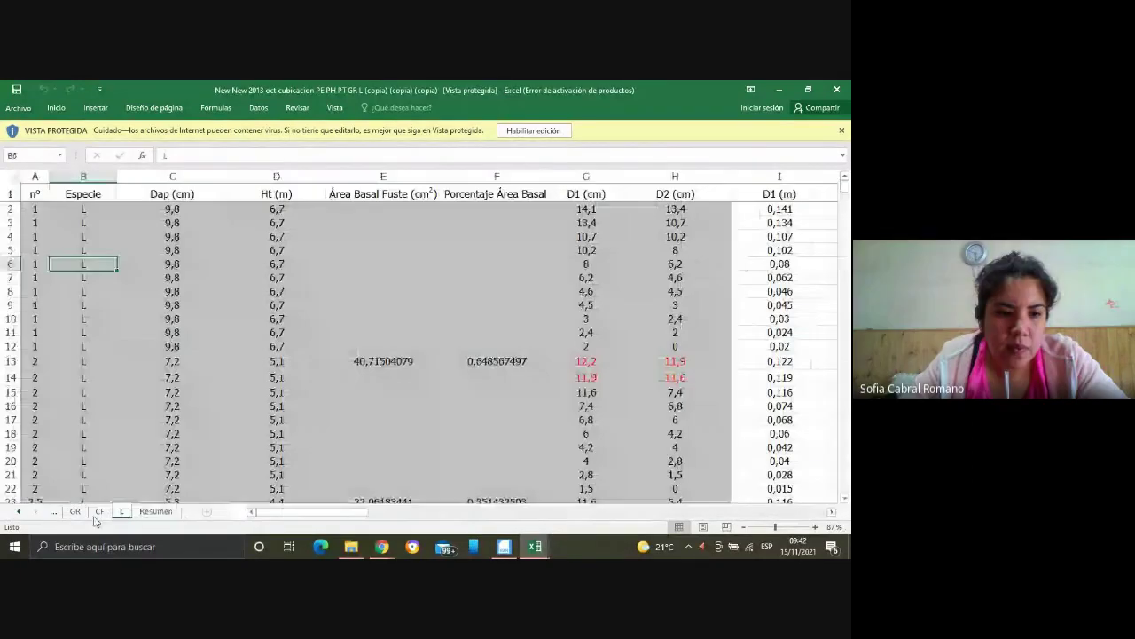
left_click(55, 513)
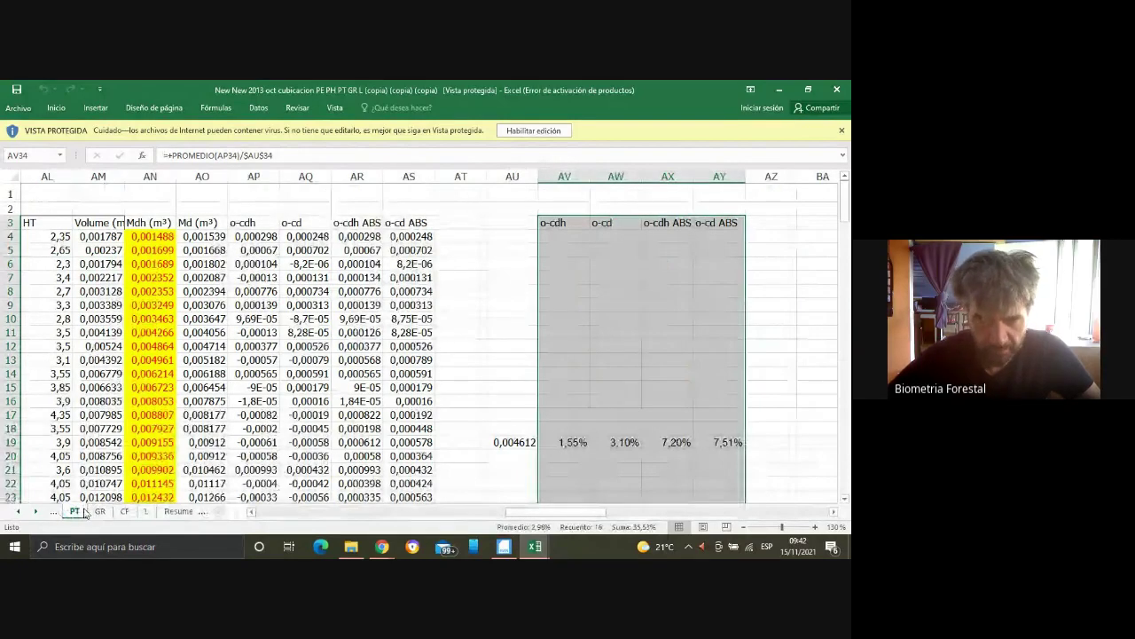
left_click(53, 512)
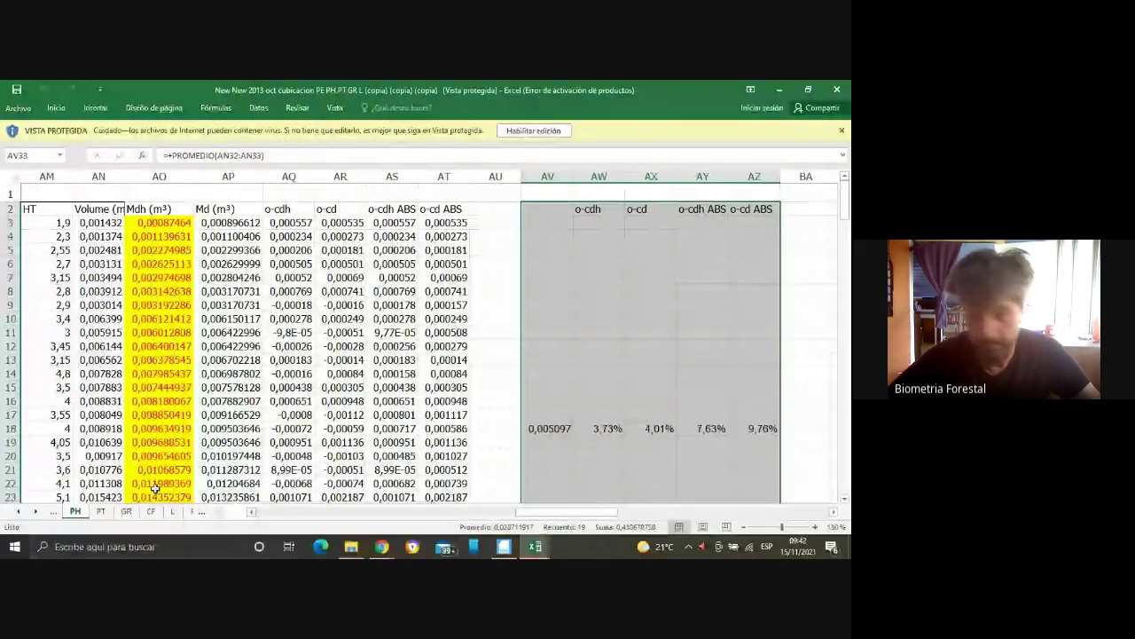
left_click(53, 512)
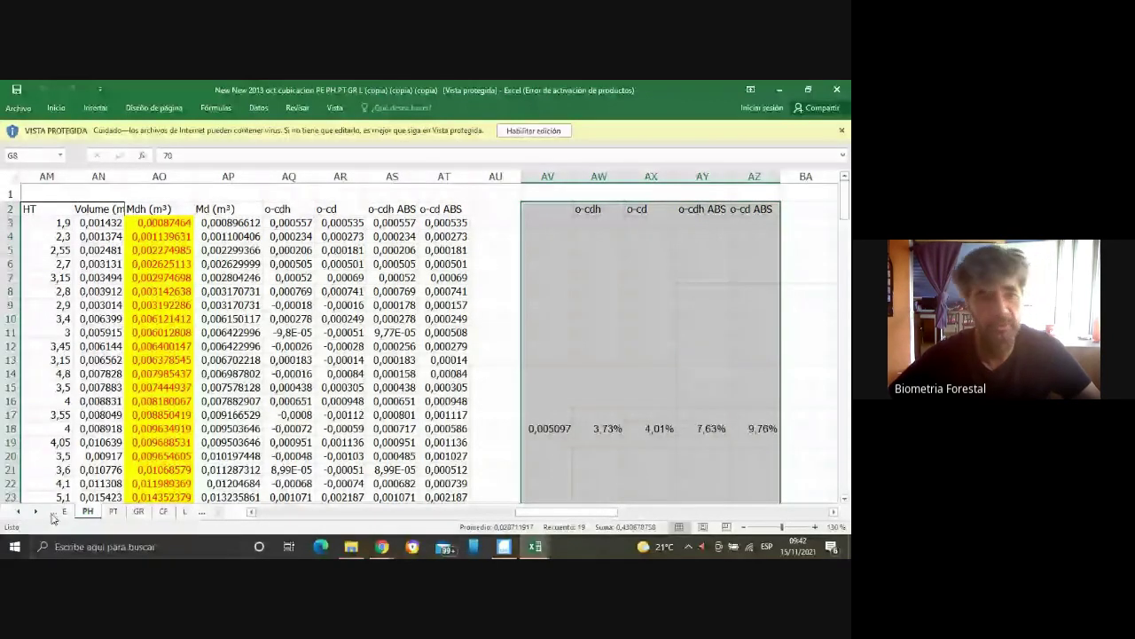
Return to the PE sheet and review its Pinus elliottii rows back up to the column headings.
left_click(58, 513)
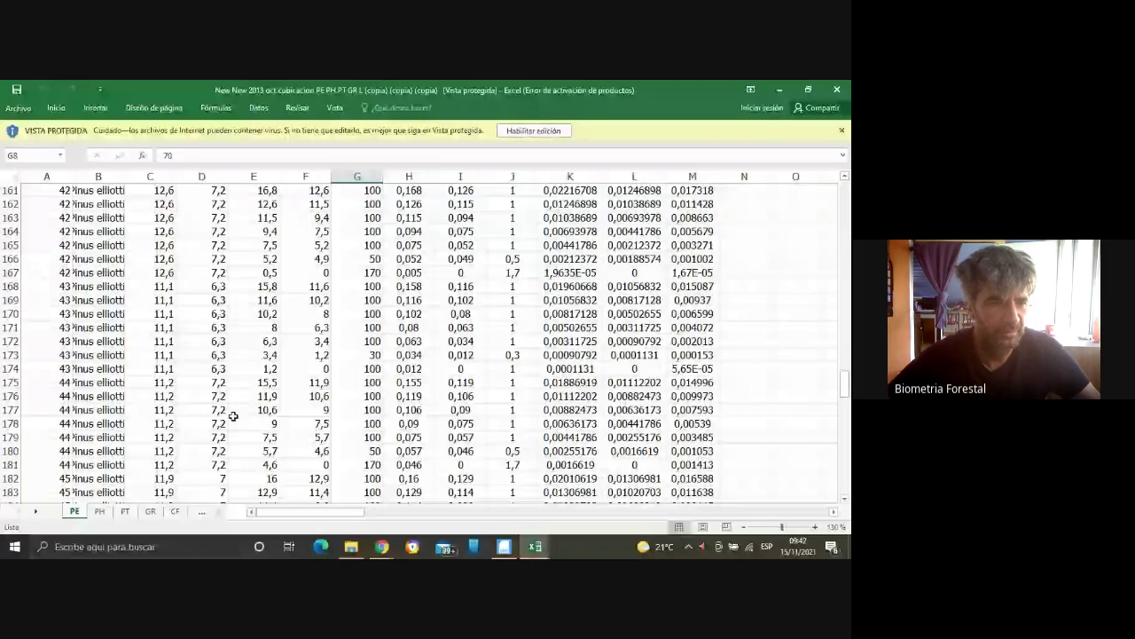
scroll(183, 472, "up", 8)
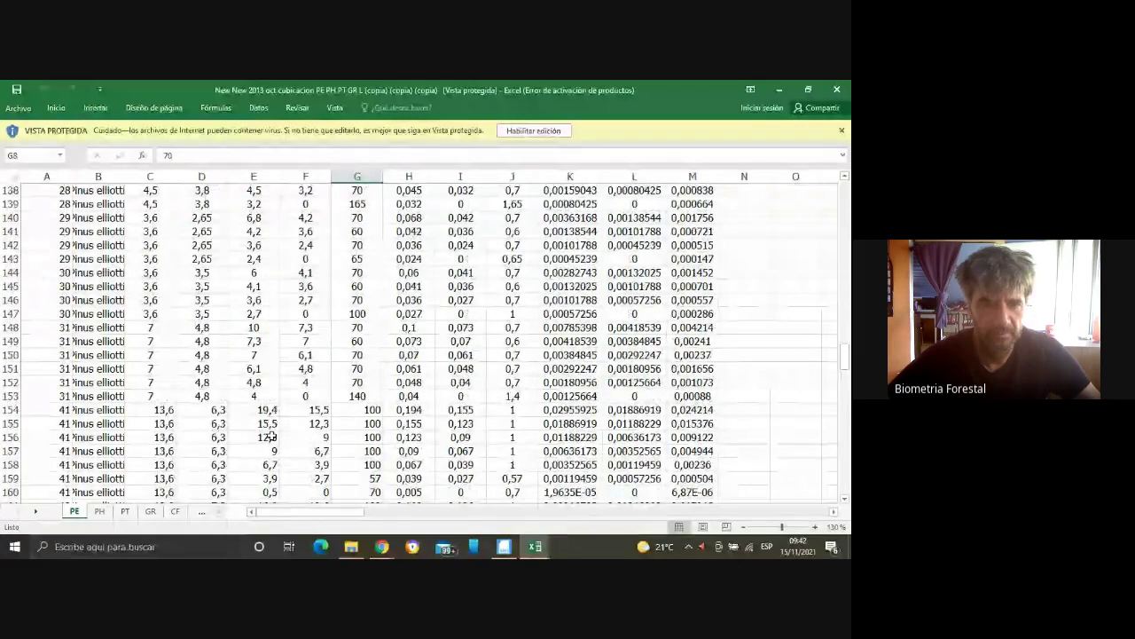
scroll(268, 436, "up", 15)
scroll(271, 436, "up", 20)
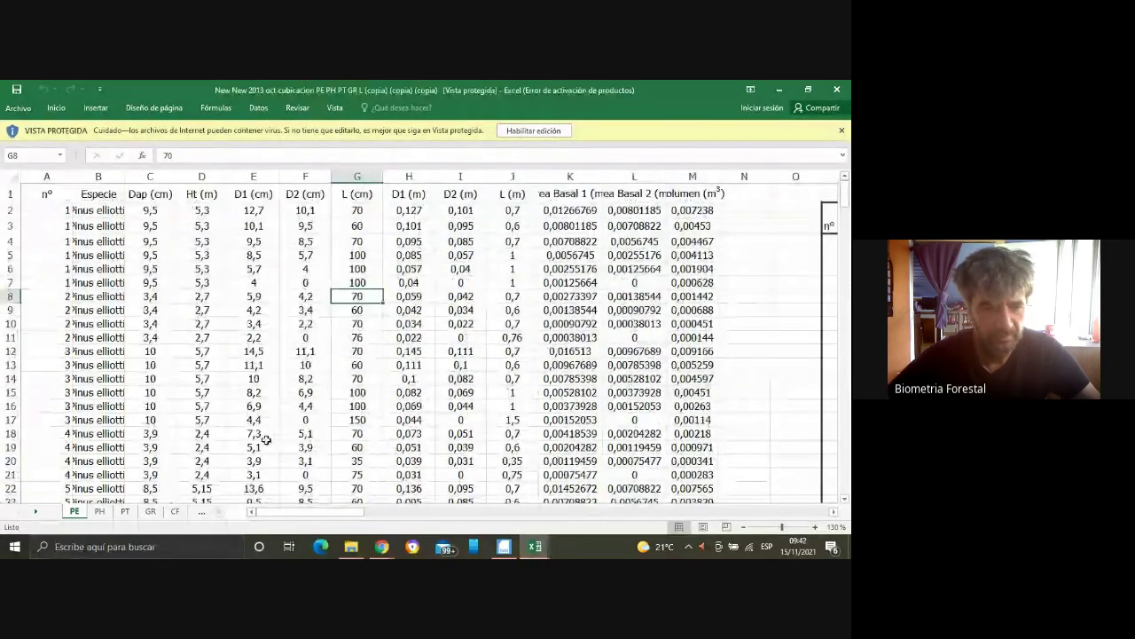
Open the PH sheet and inspect the Volume (m³) column in cells AN2, AN3, AN6 and AN7.
left_click(98, 513)
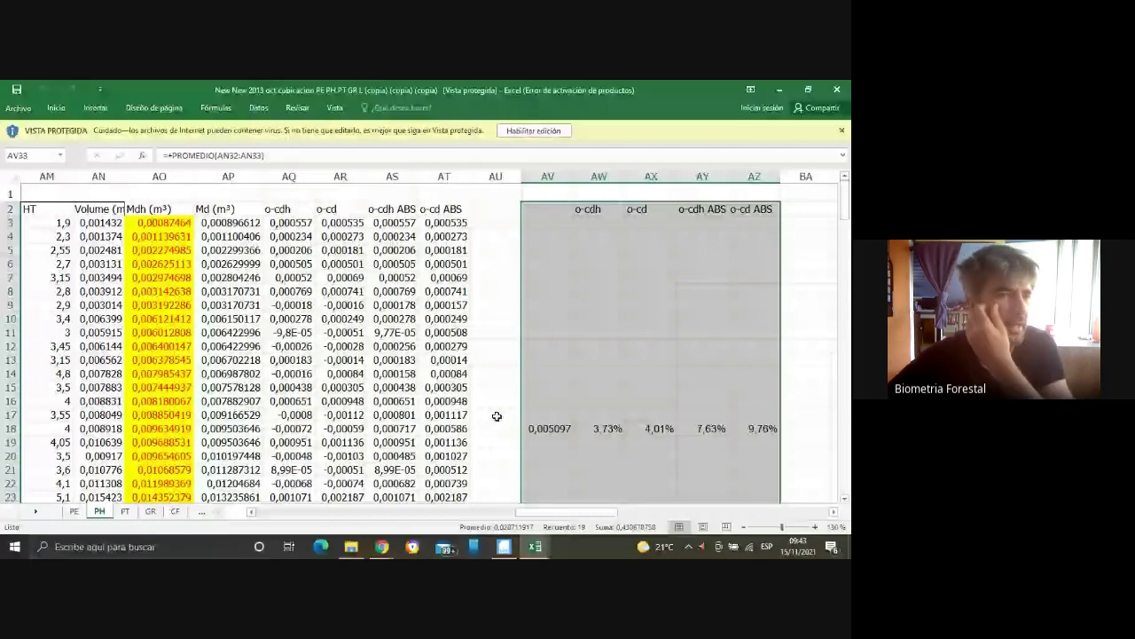
left_click(98, 209)
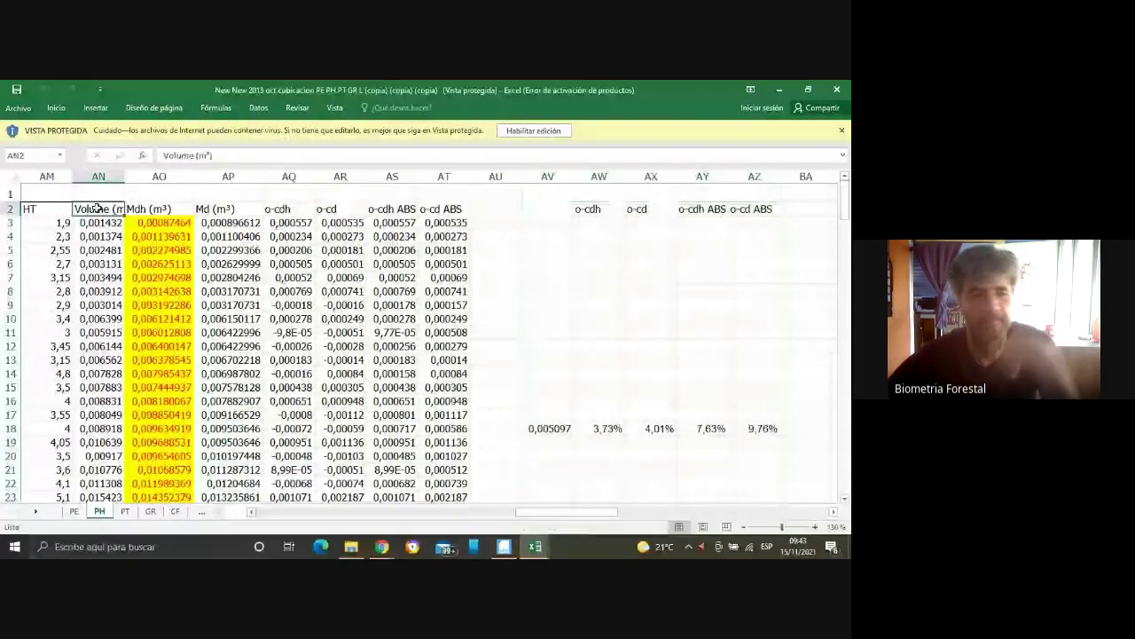
left_click(88, 223)
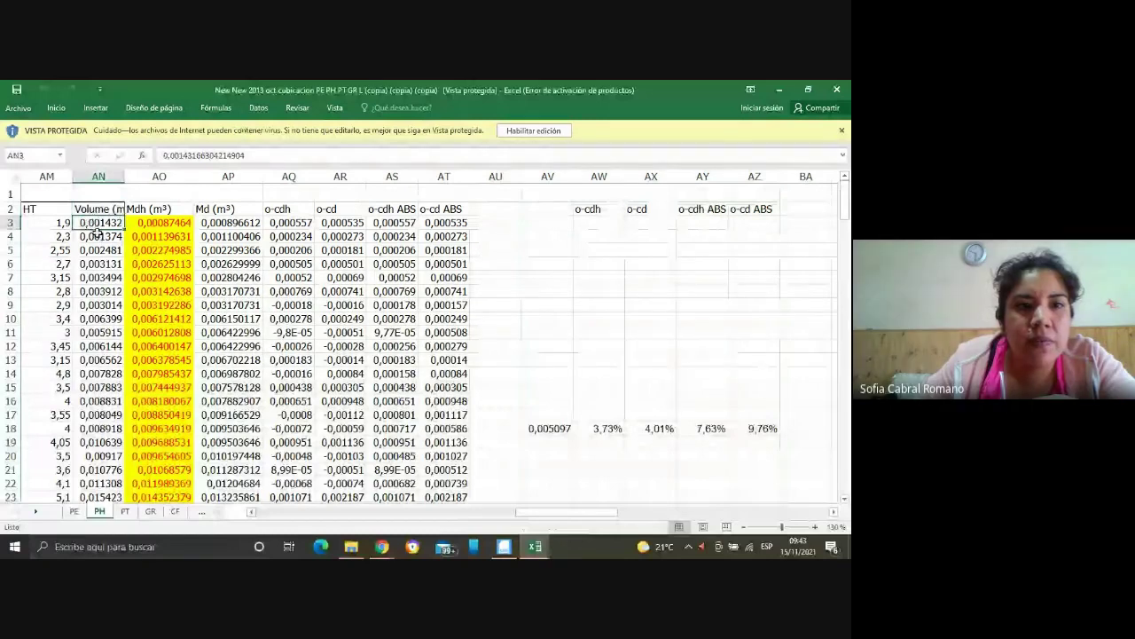
left_click(99, 265)
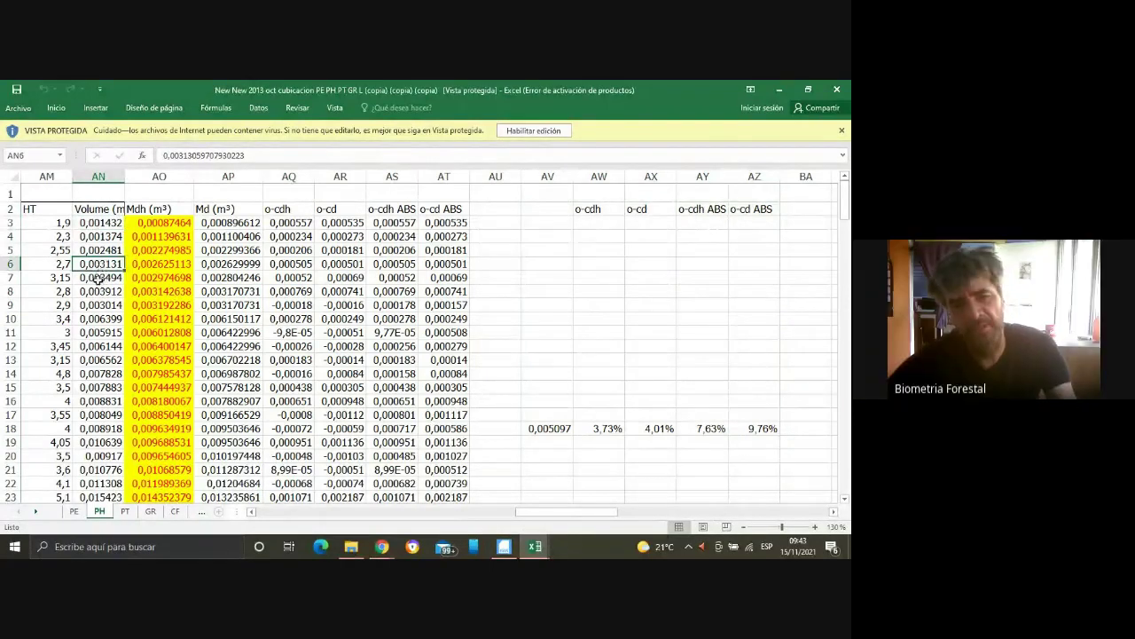
left_click(98, 279)
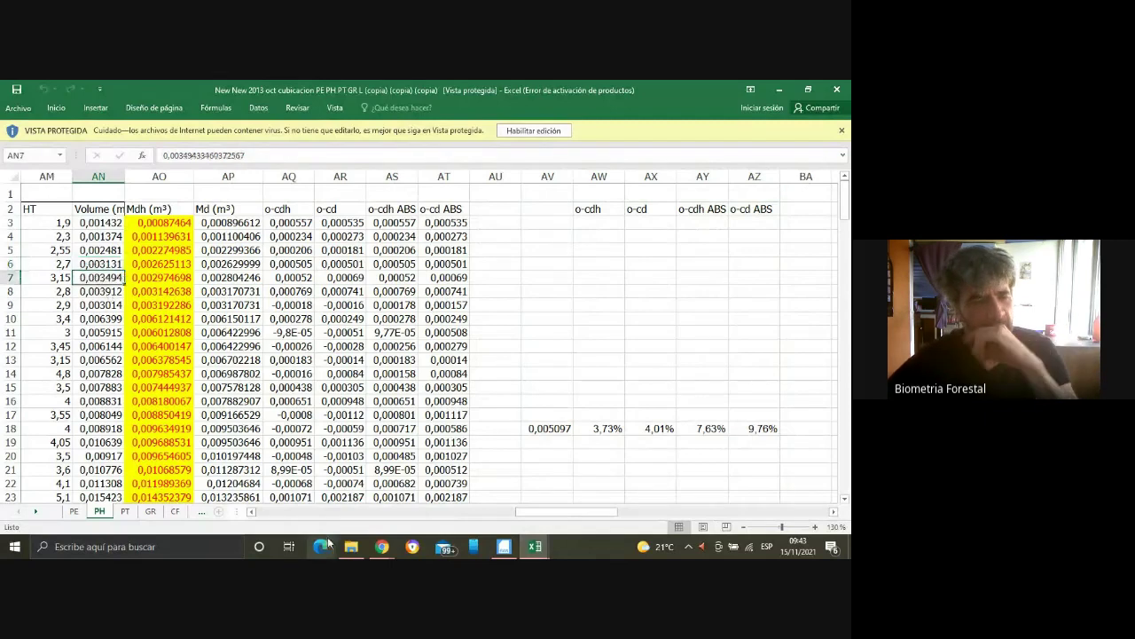
Review the P. híbrido section measurements from column A onward for the successive trees on the PH sheet.
left_click_drag(520, 514, 300, 518)
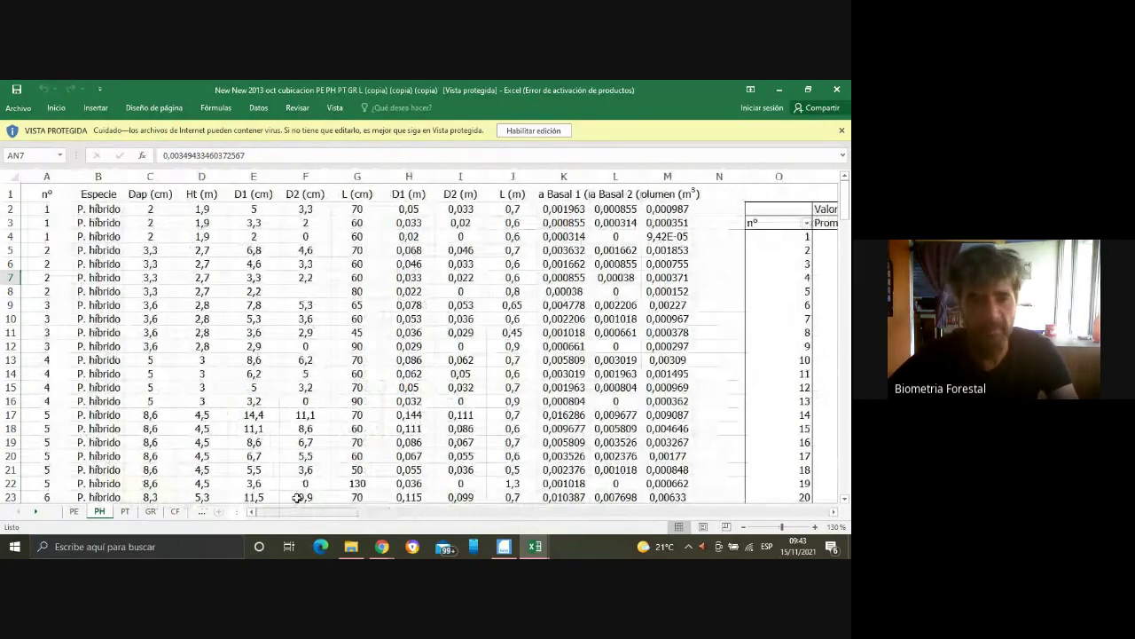
scroll(366, 399, "down", 7)
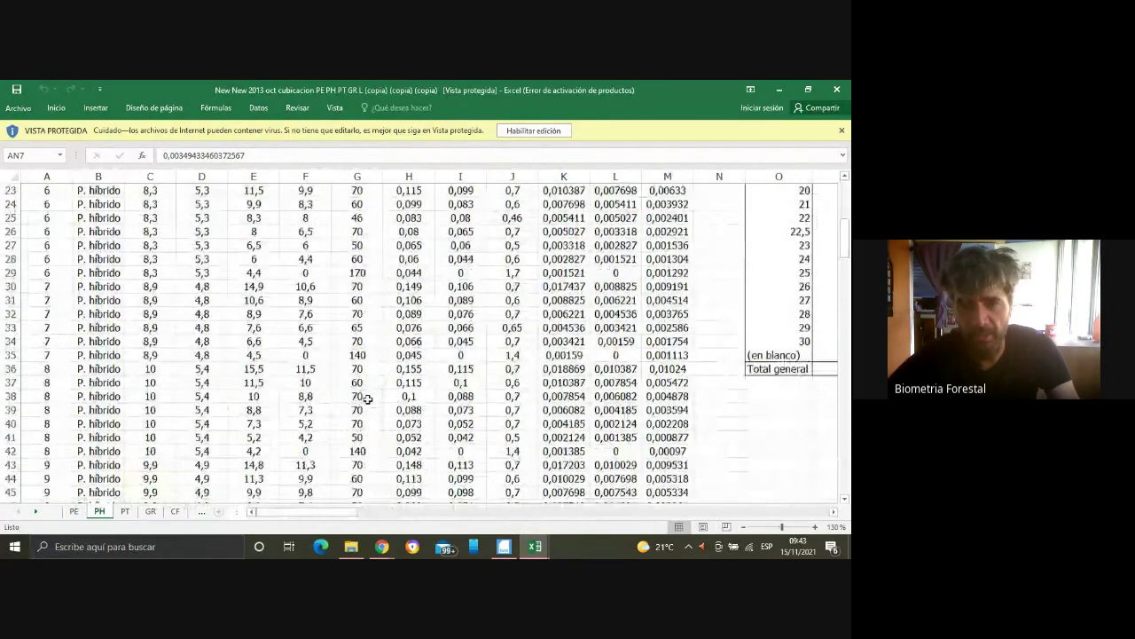
scroll(366, 398, "down", 8)
scroll(367, 398, "down", 20)
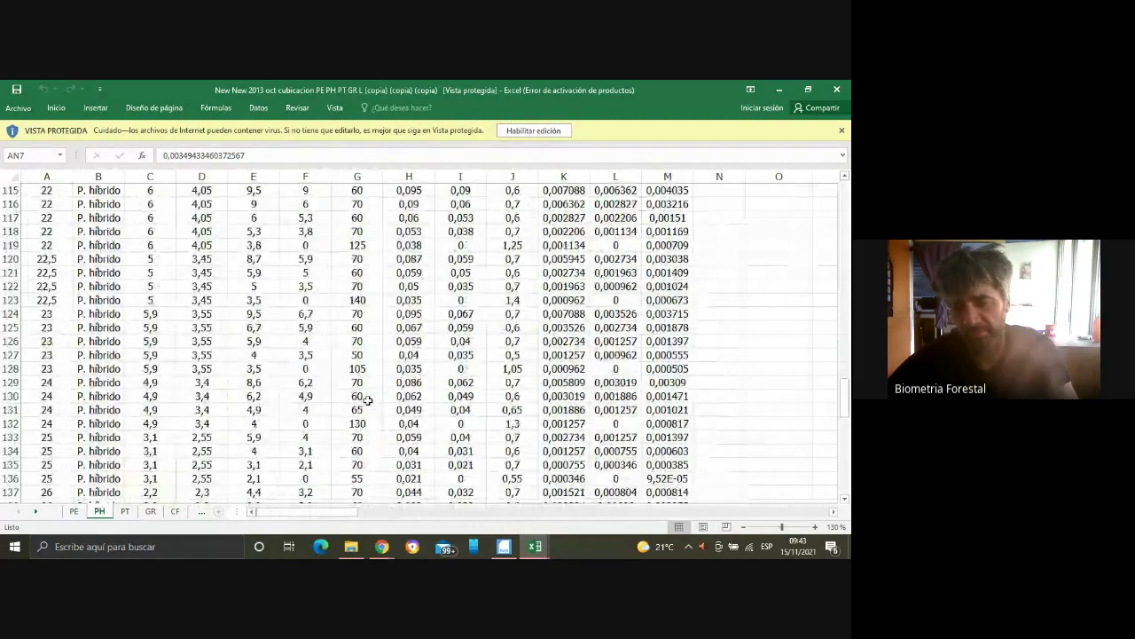
scroll(367, 399, "up", 20)
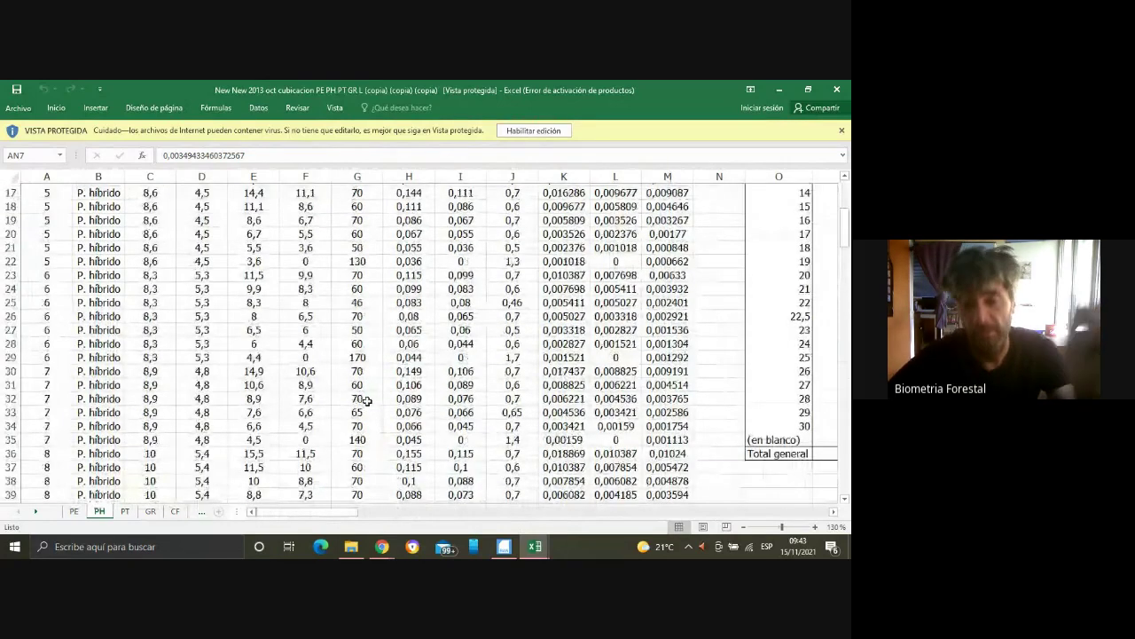
scroll(277, 438, "up", 5)
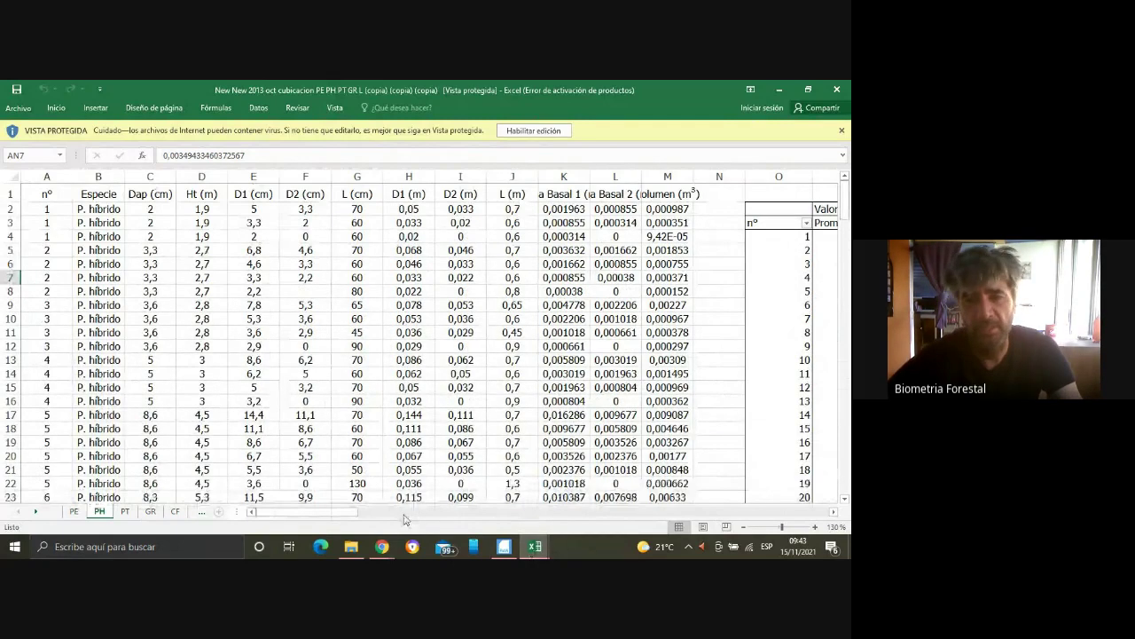
Examine the PH sheet's model comparison and nonlinear regression blocks, and the per-tree table of average Dap, average Ht and summed volume.
left_click_drag(338, 512, 536, 516)
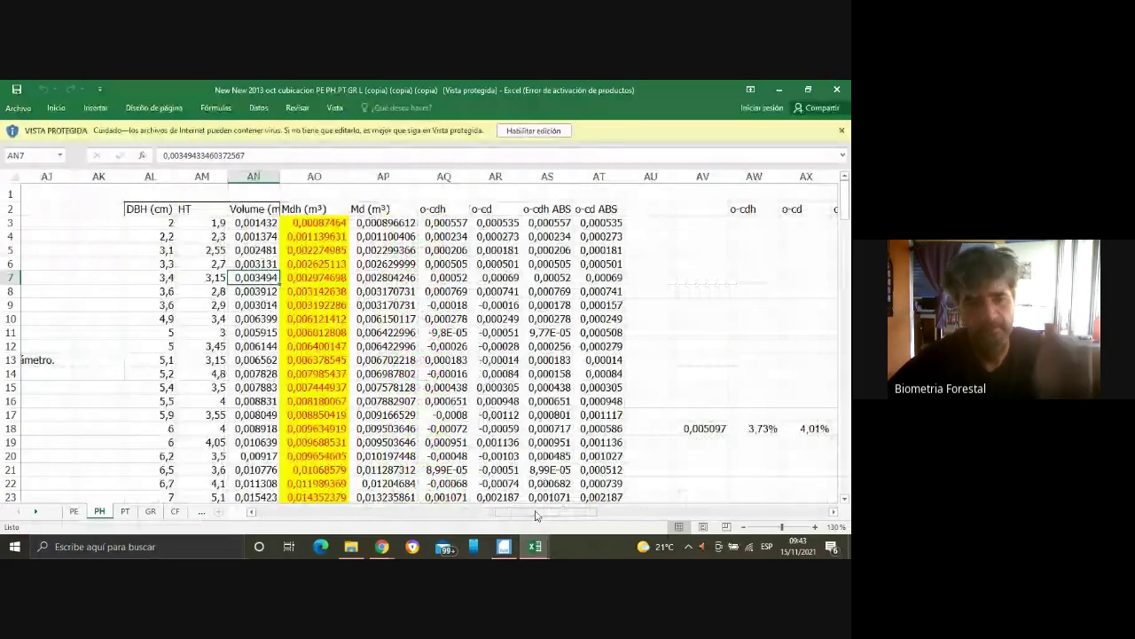
left_click_drag(535, 516, 406, 523)
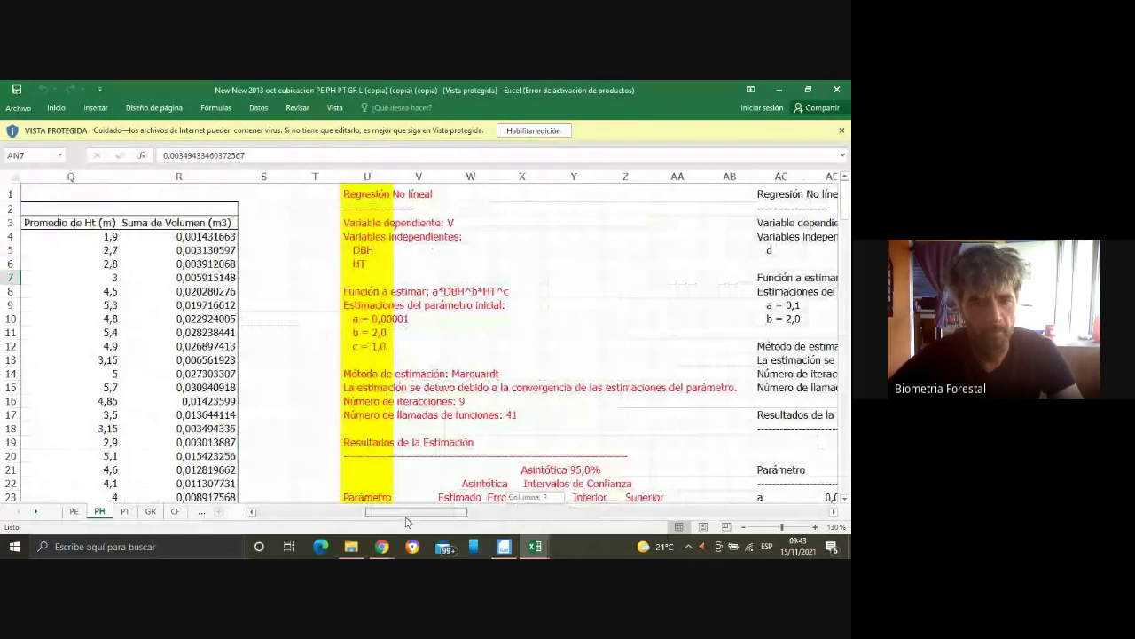
left_click_drag(406, 523, 301, 514)
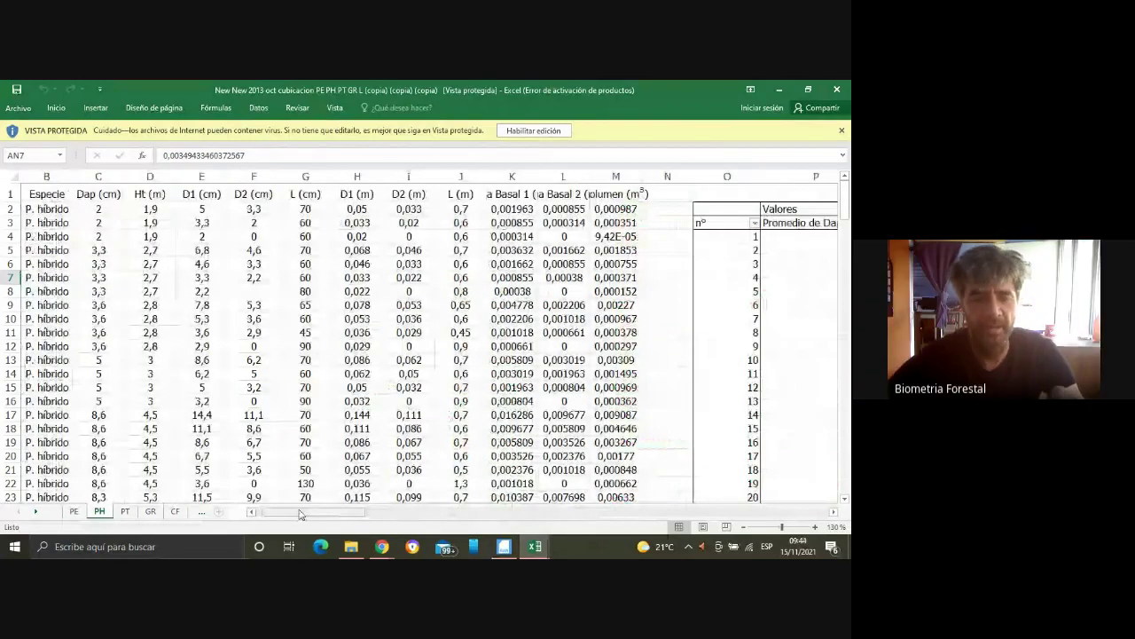
left_click_drag(301, 514, 296, 514)
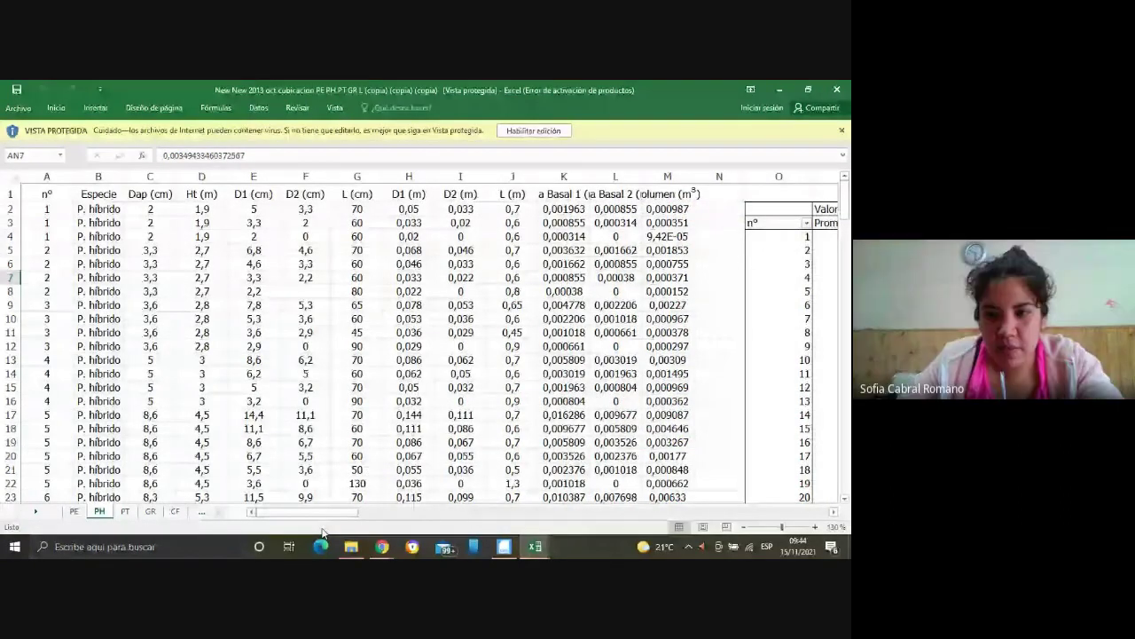
left_click(832, 512)
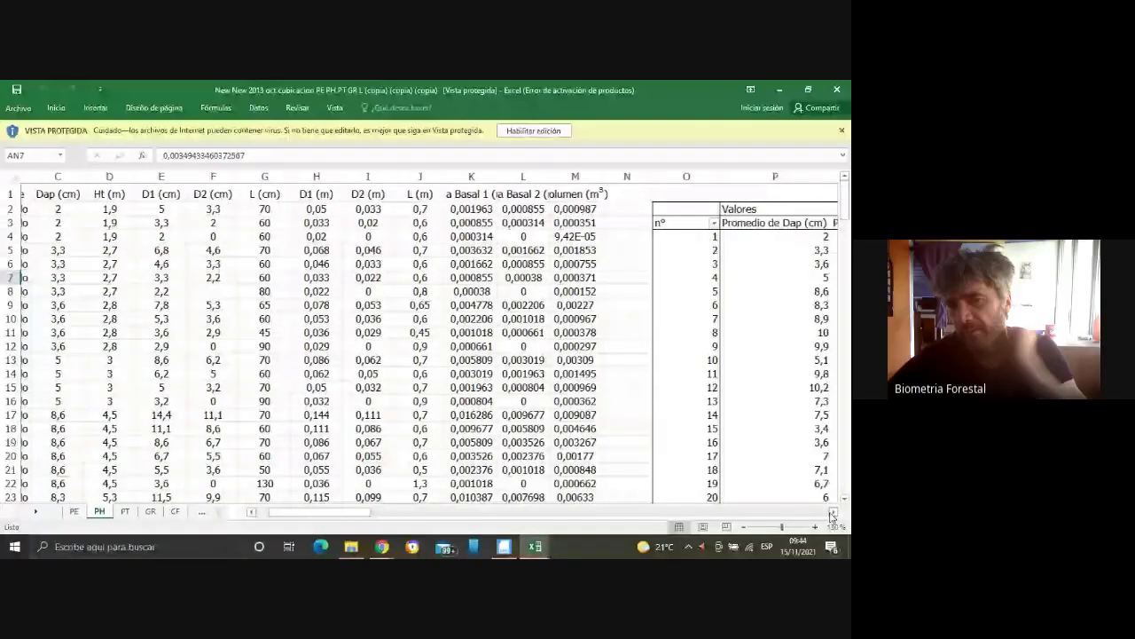
left_click(833, 513)
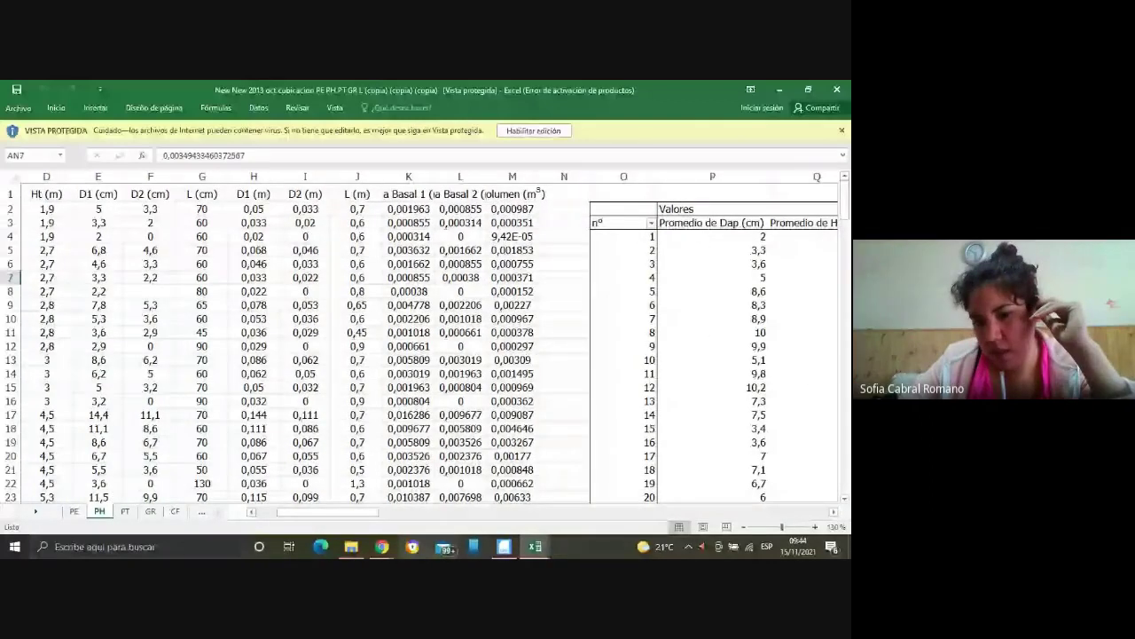
left_click_drag(338, 513, 372, 515)
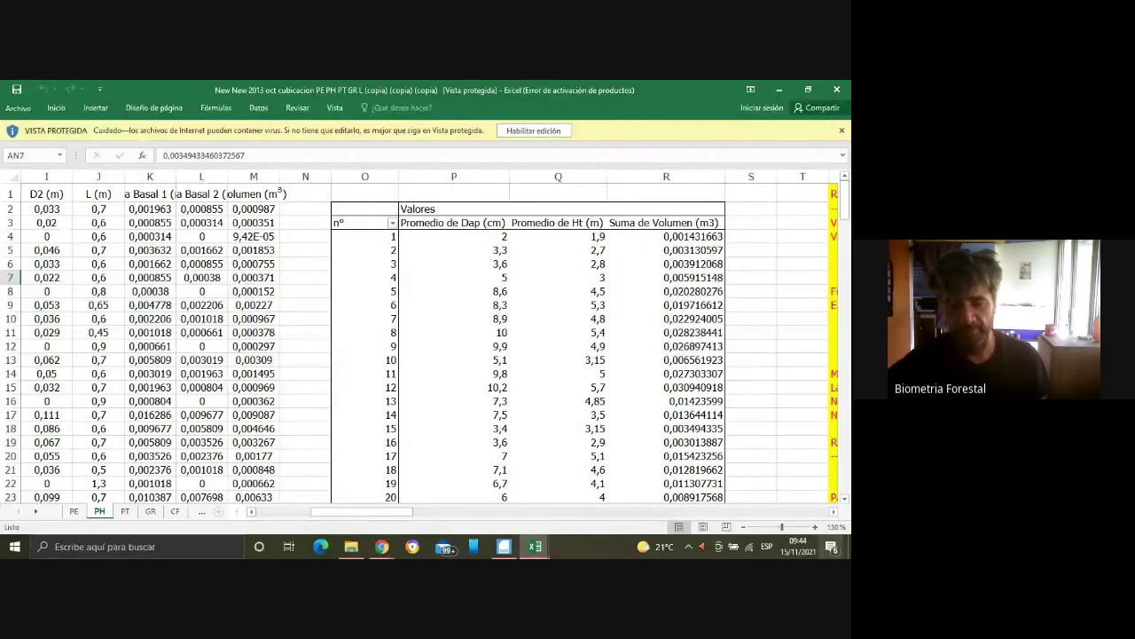
Minimize the open windows, switch to File Explorer and go back from the 2013 folder to the Datos folder.
key("alt+Tab")
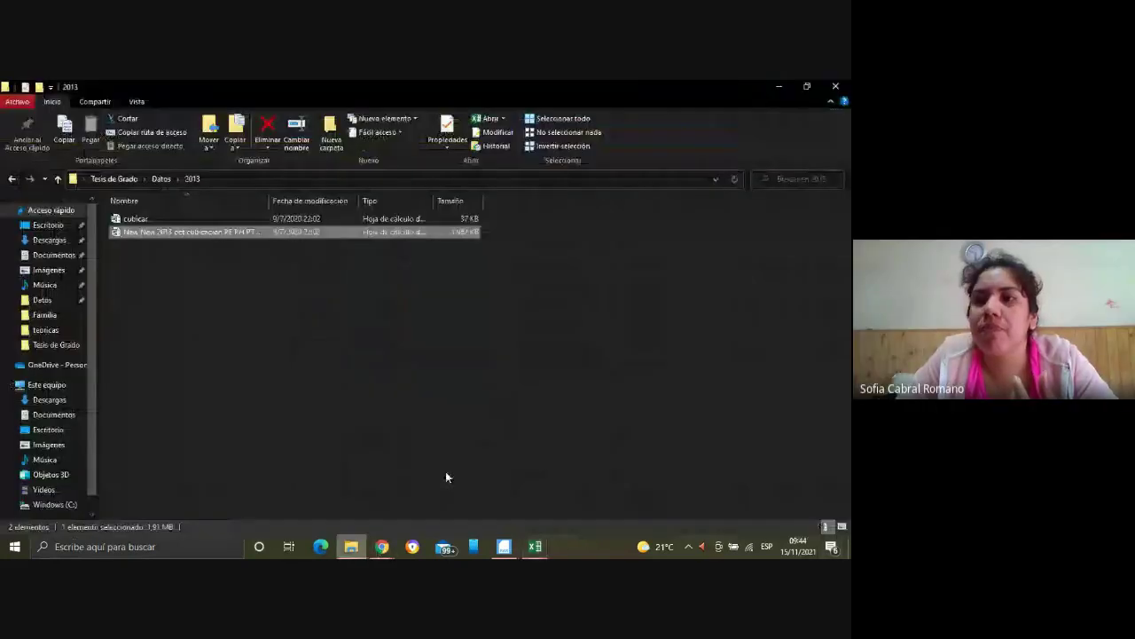
left_click(778, 86)
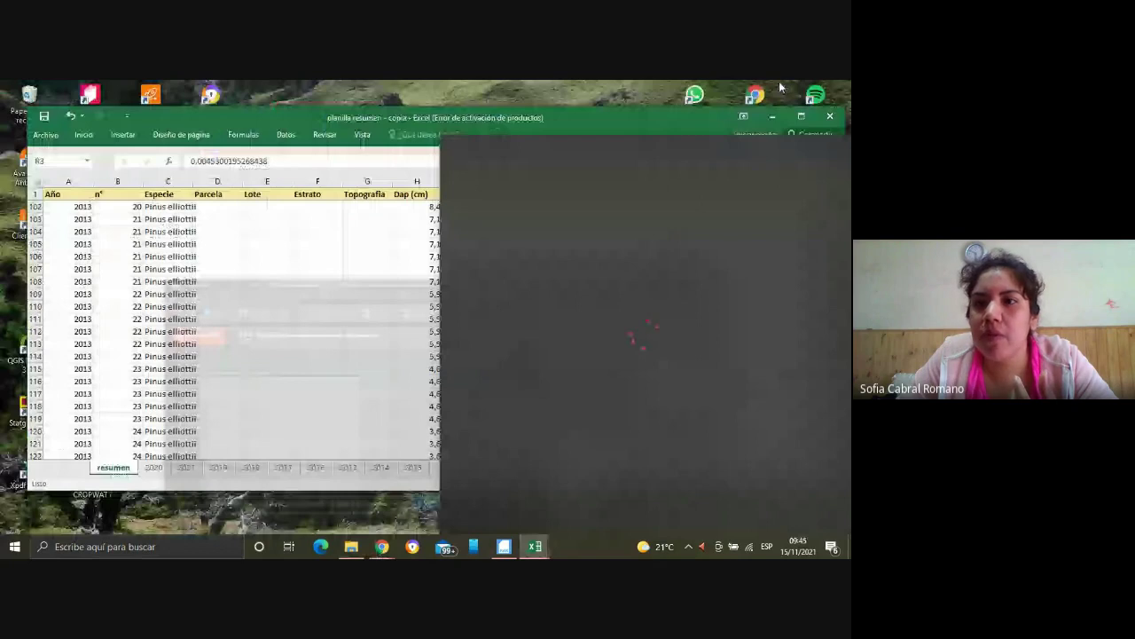
left_click(771, 116)
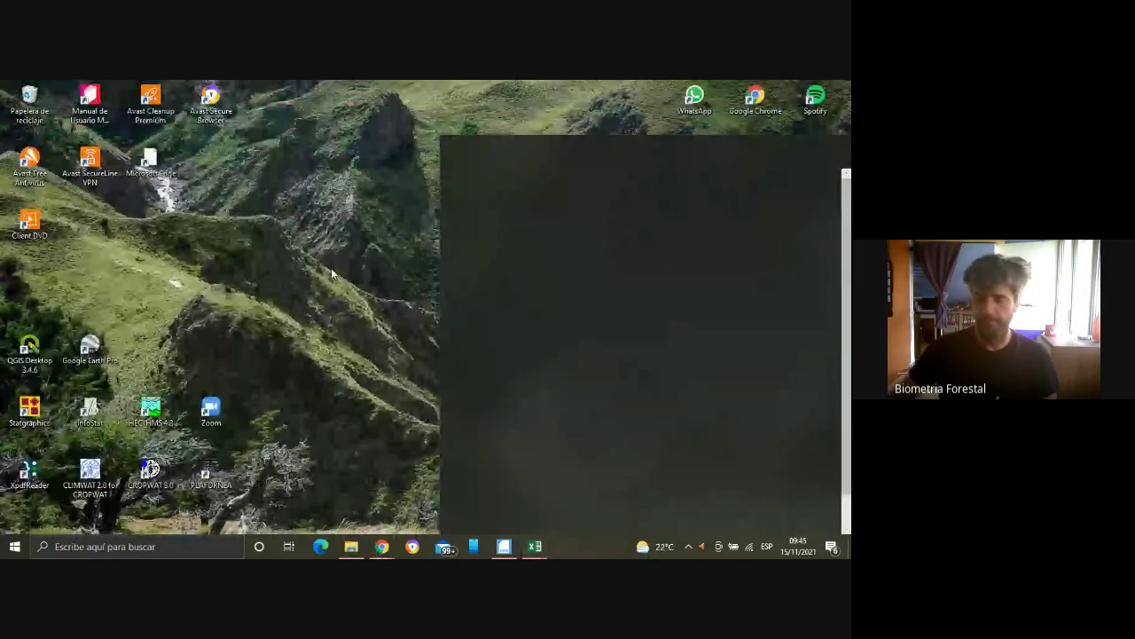
left_click(359, 548)
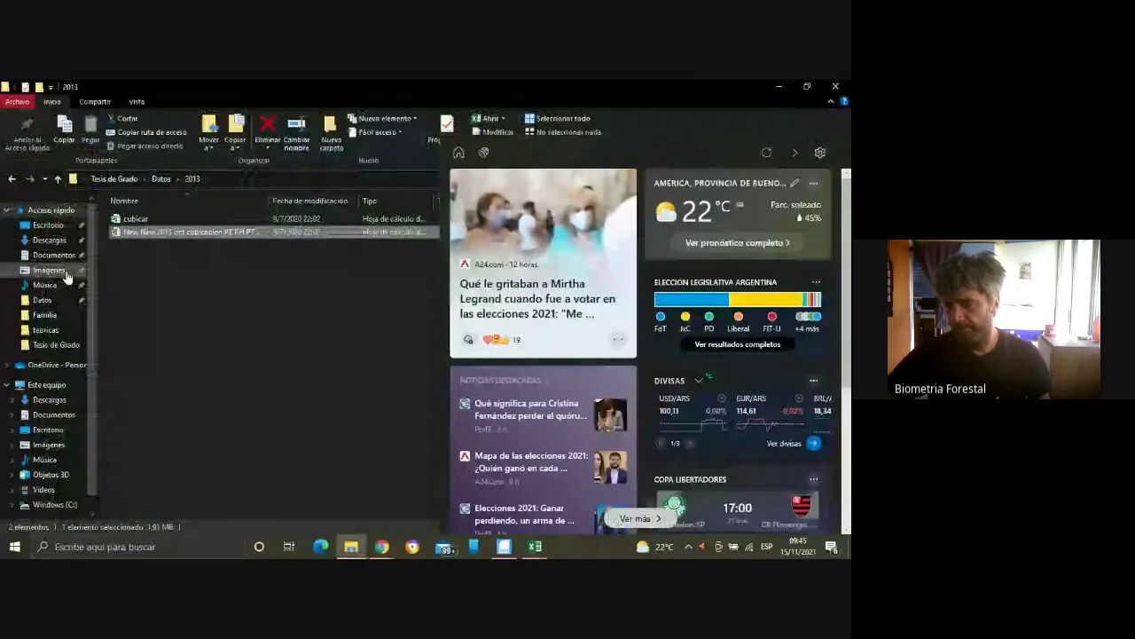
left_click(12, 178)
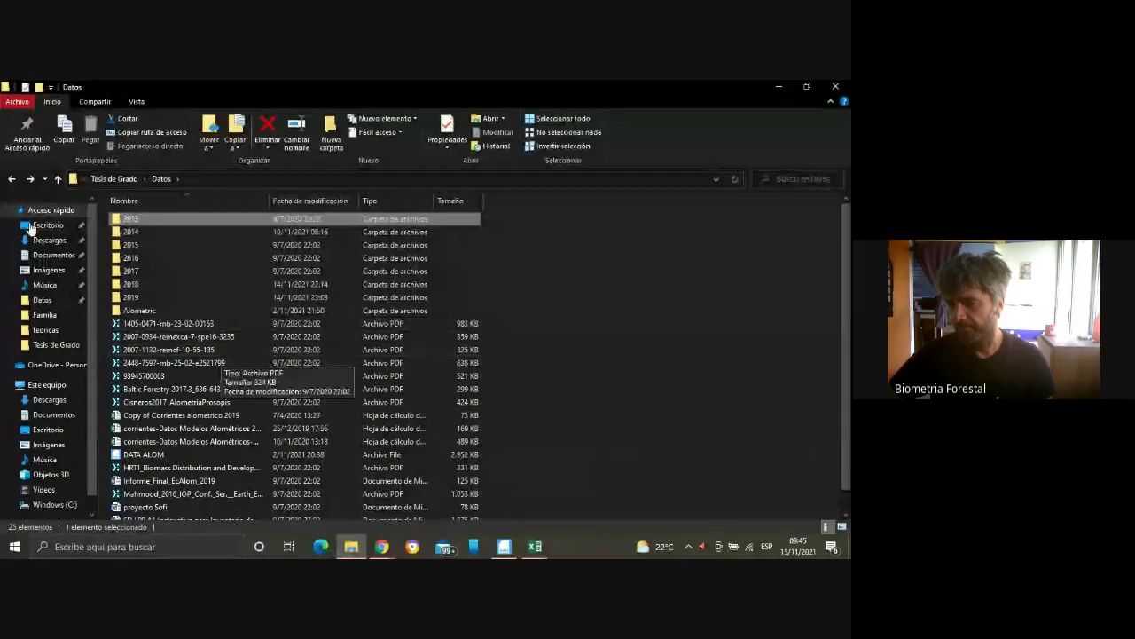
Go back to the Tesis de Grado folder and open the thesis project PDF dated 23/6/2020.
left_click(12, 179)
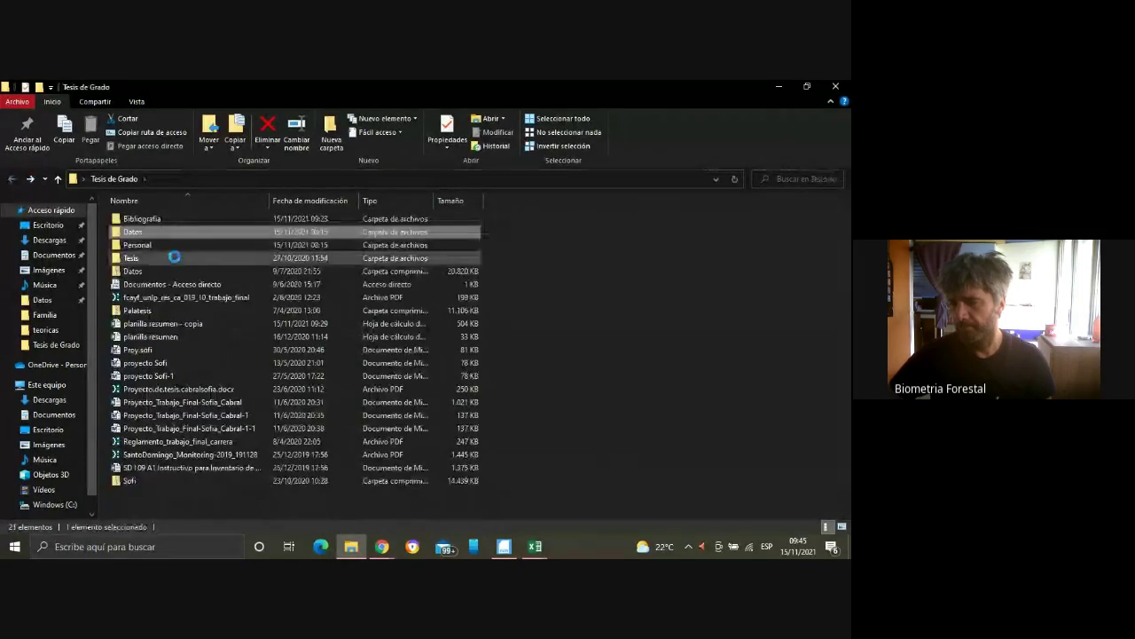
left_click(169, 389)
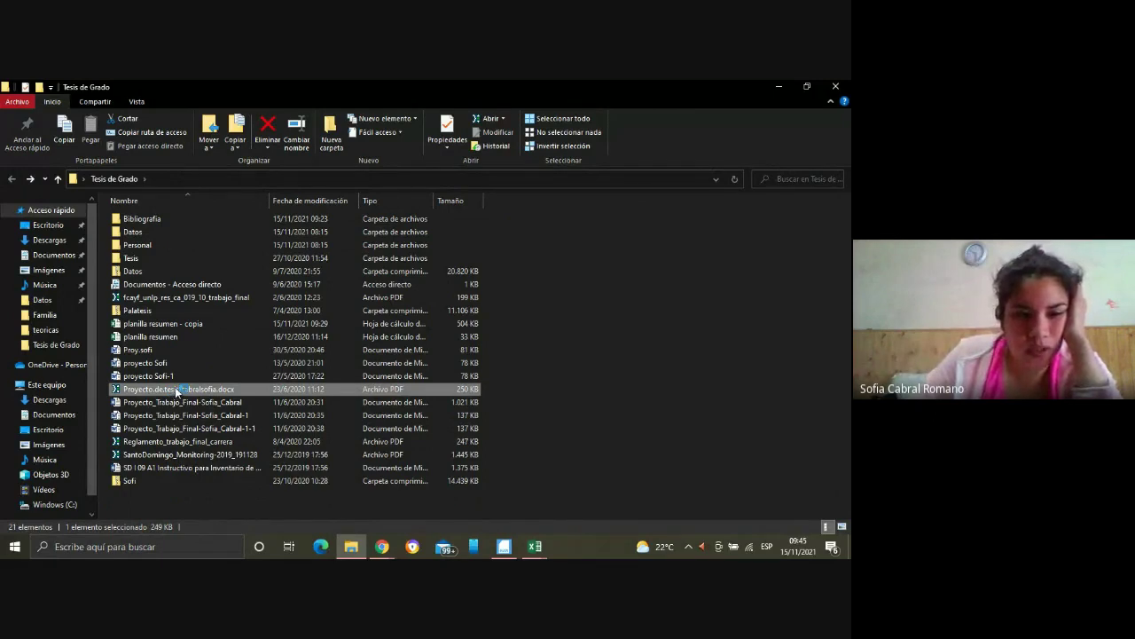
double_click(176, 390)
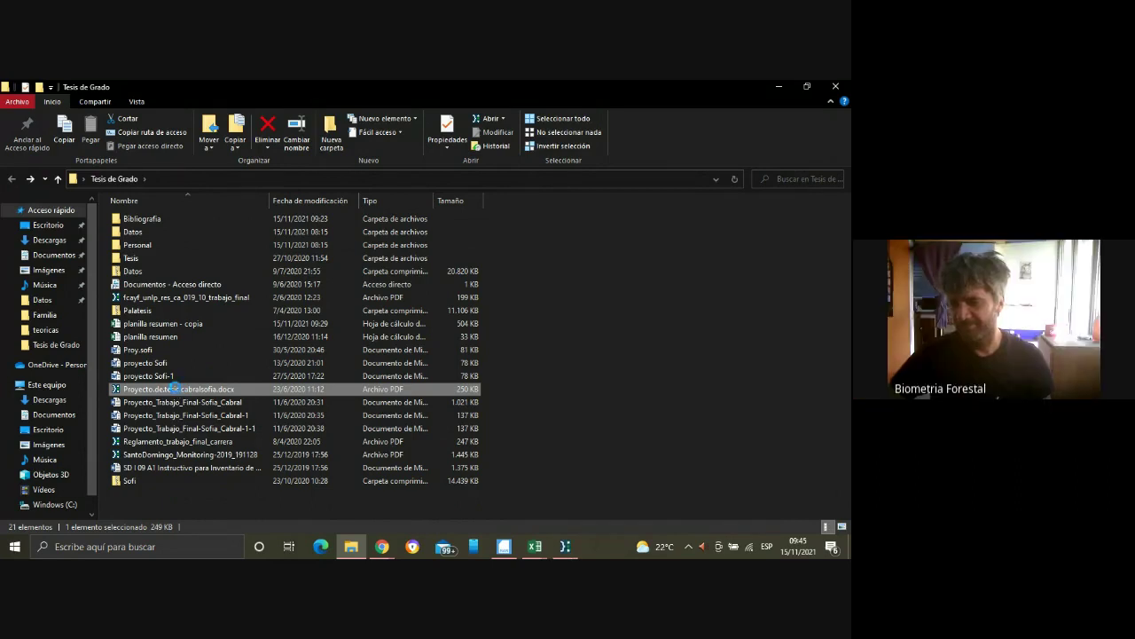
left_click(566, 546)
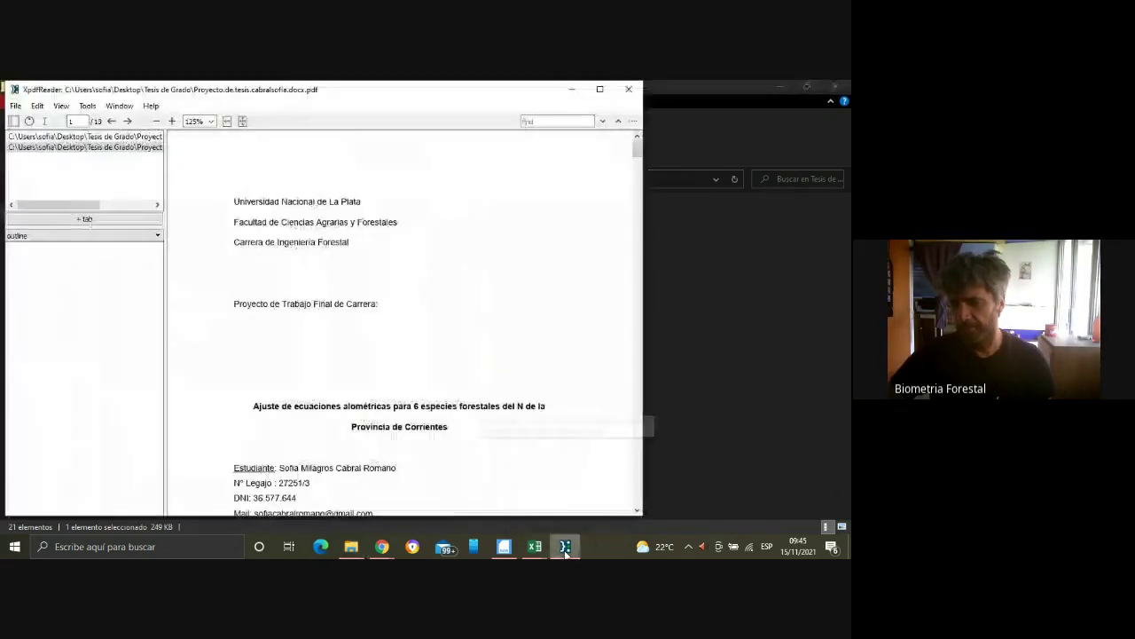
Hide the PDF's outline sidebar, read the Objetivos and Materiales y métodos sections on page 3, and minimize the document.
left_click_drag(164, 288, 9, 285)
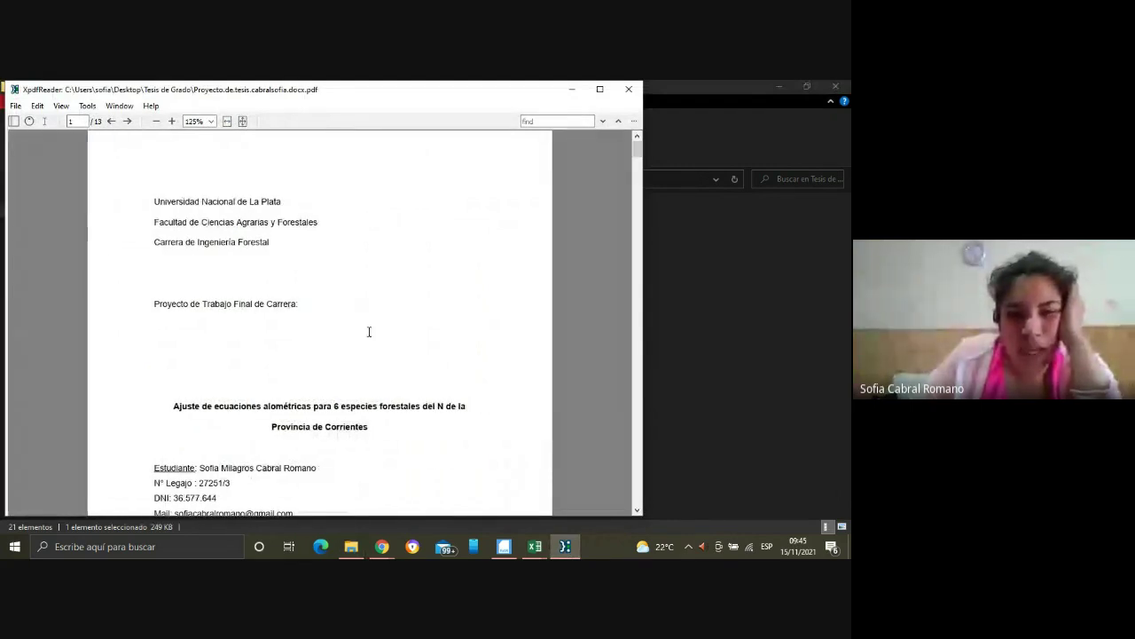
scroll(369, 332, "down", 4)
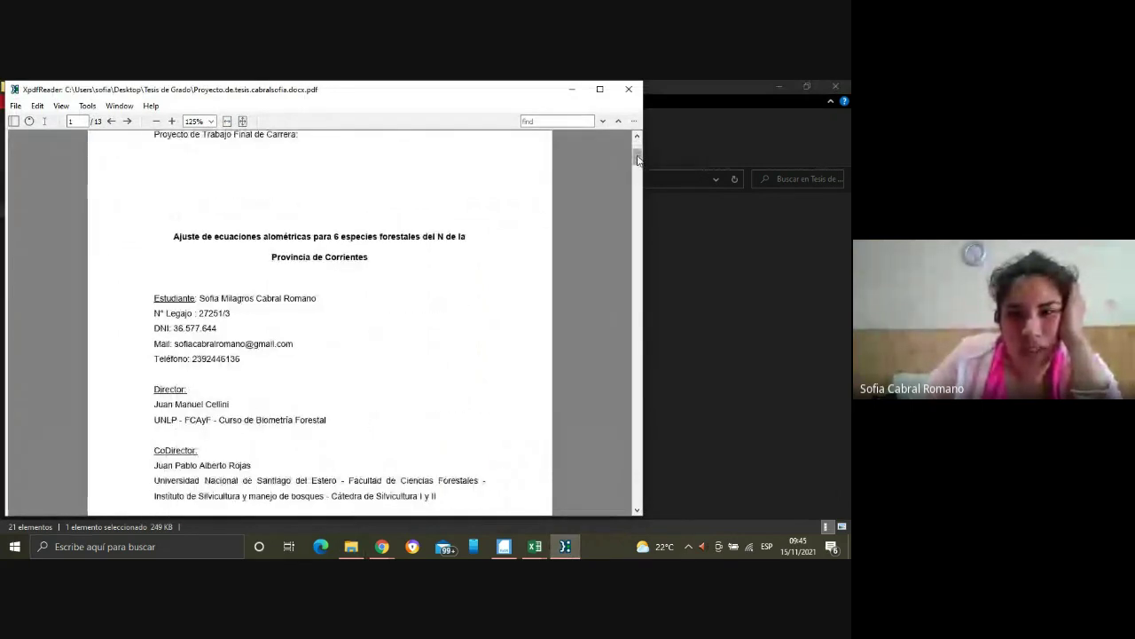
left_click_drag(642, 157, 622, 214)
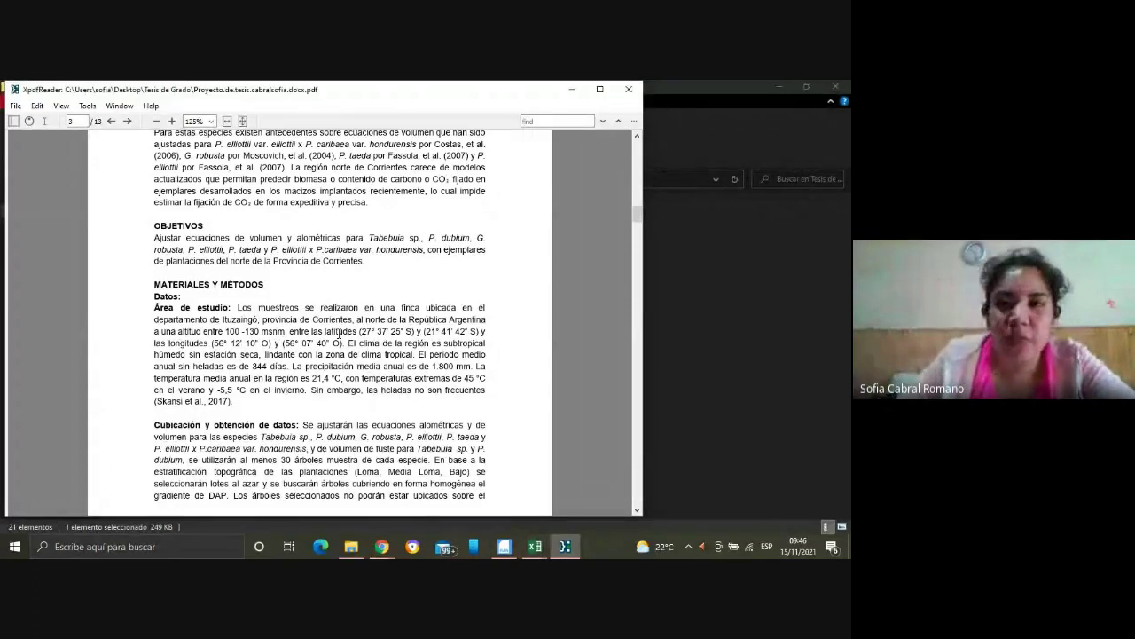
left_click(564, 88)
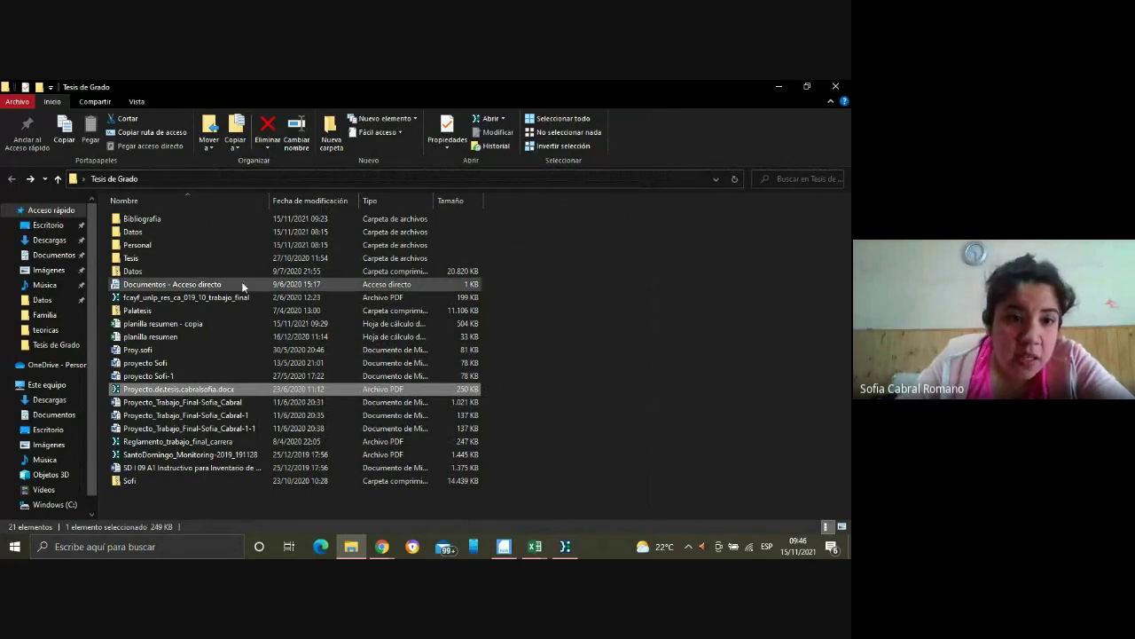
Open the cubicar workbook from the 2013 folder inside Datos.
left_click(233, 233)
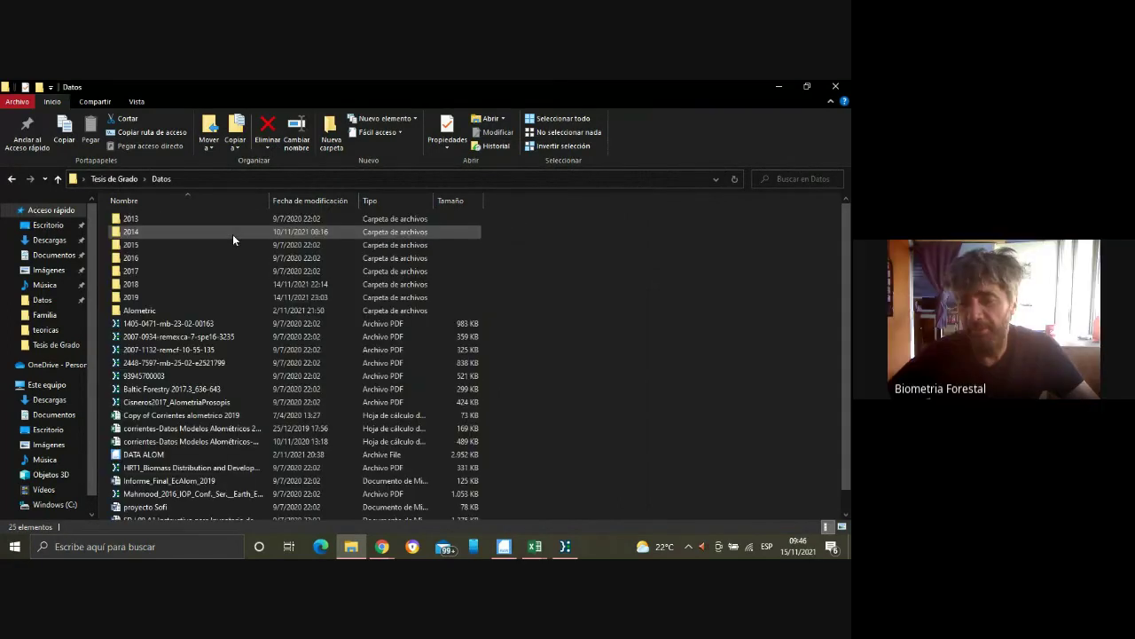
double_click(237, 218)
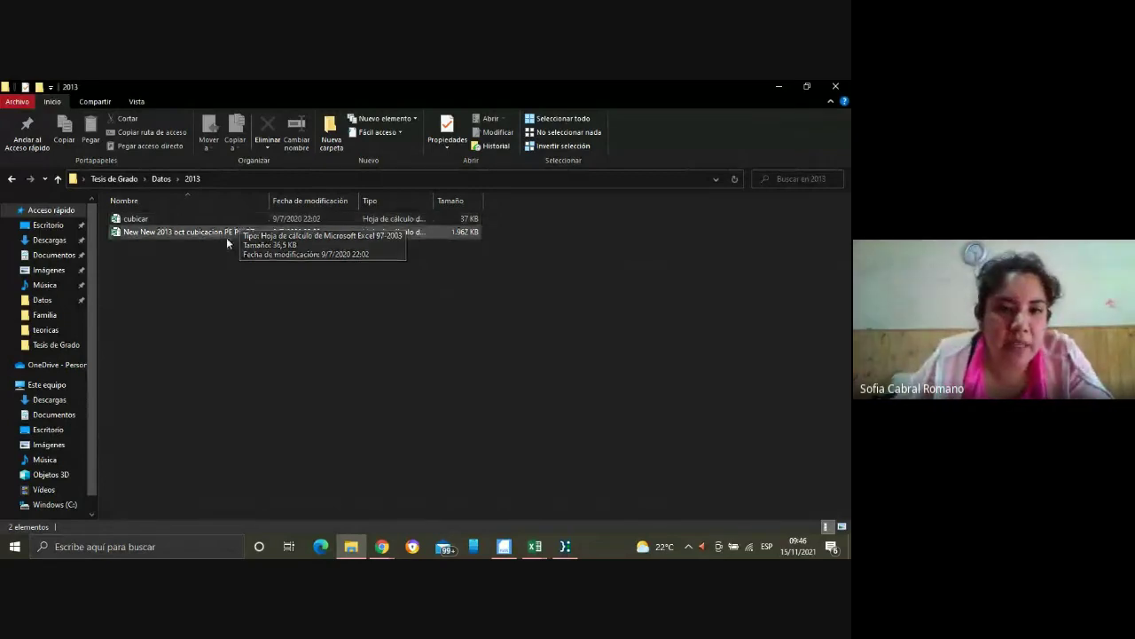
left_click(234, 220)
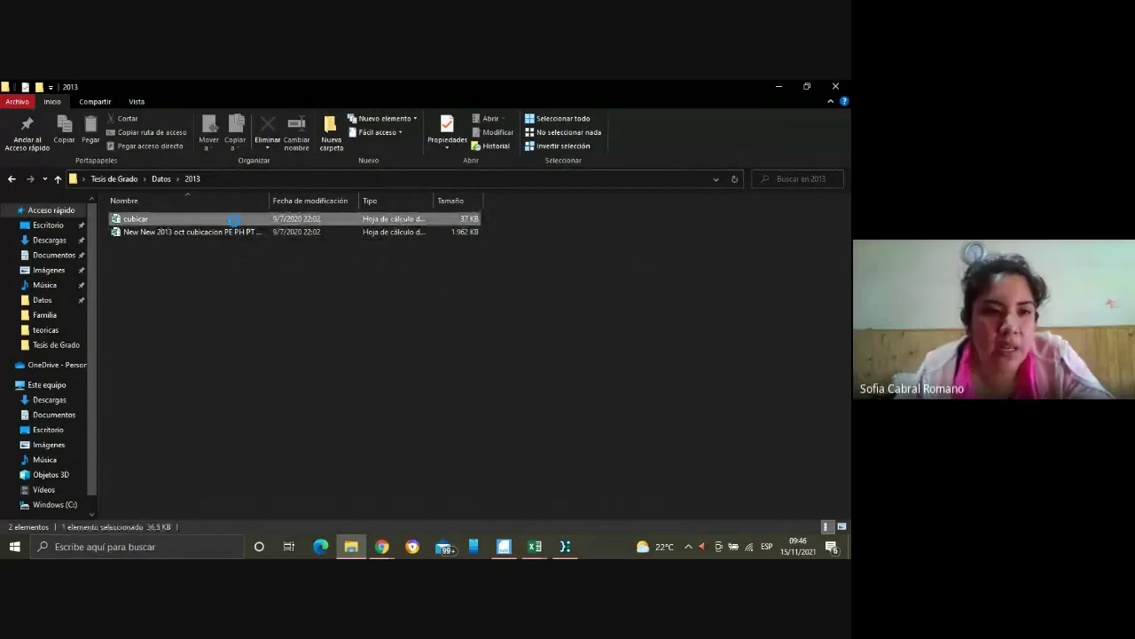
double_click(234, 226)
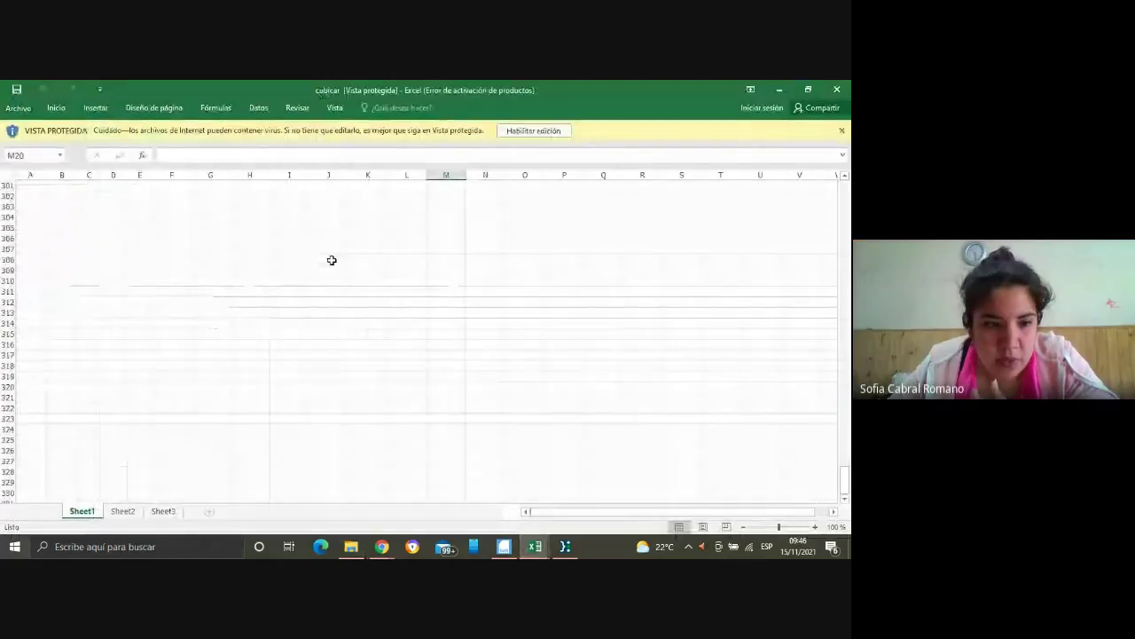
Check Sheet2 and Sheet3 of the cubicar workbook for data and return to the first rows of Sheet1.
left_click(133, 512)
left_click(164, 512)
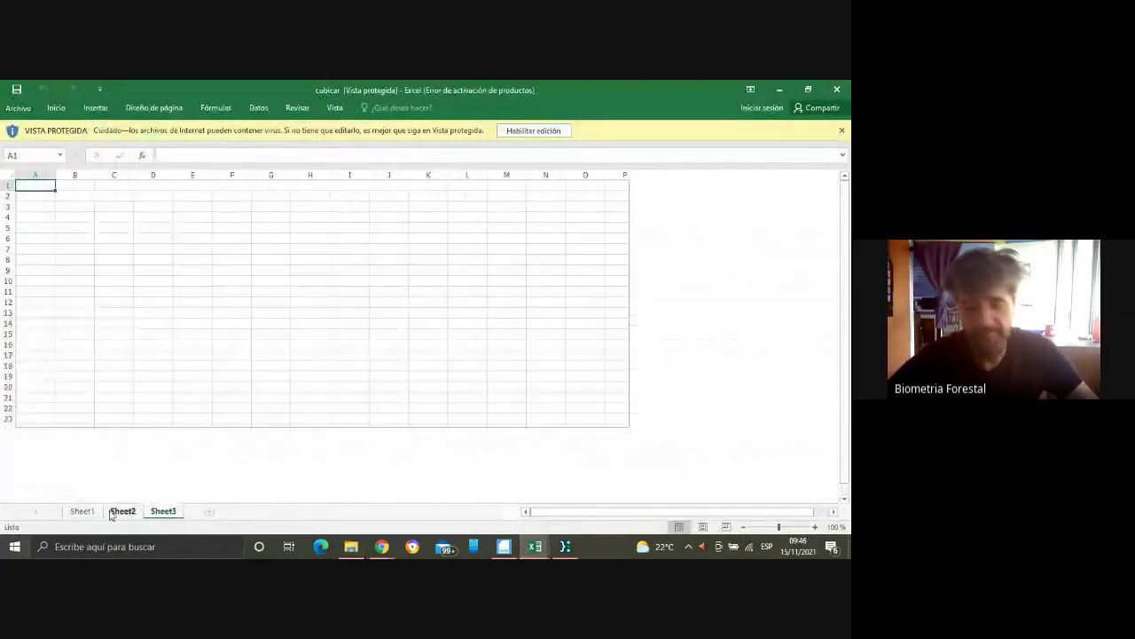
left_click(82, 511)
scroll(284, 246, "up", 20)
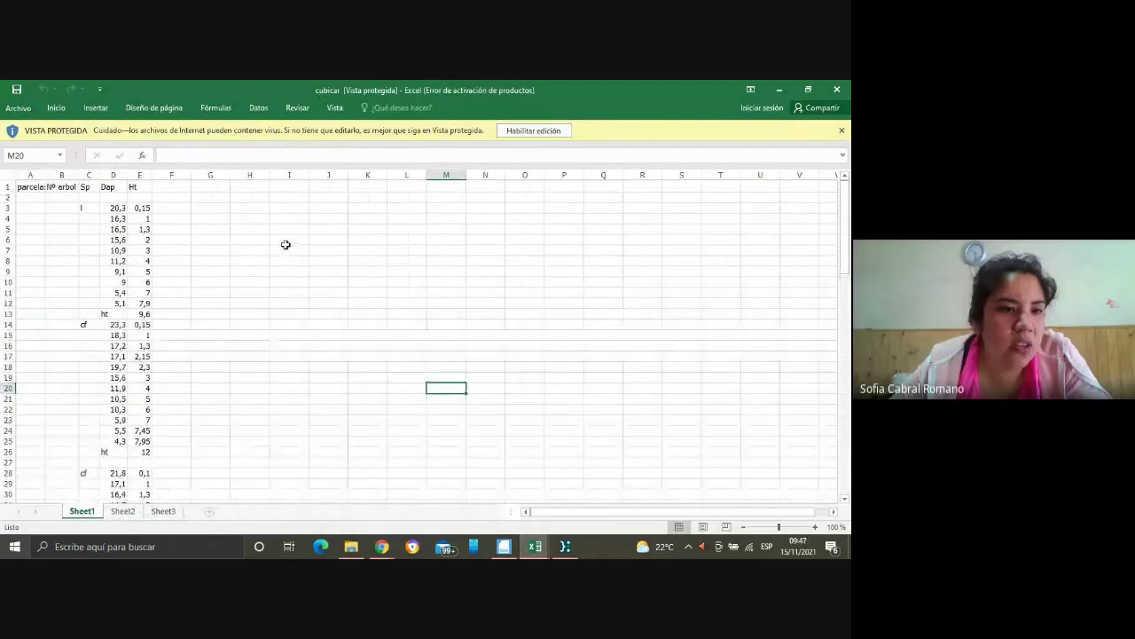
Review the Sp, Dap and Ht measurements through the last tree on Sheet1, and close the cubicar workbook.
scroll(594, 312, "down", 2)
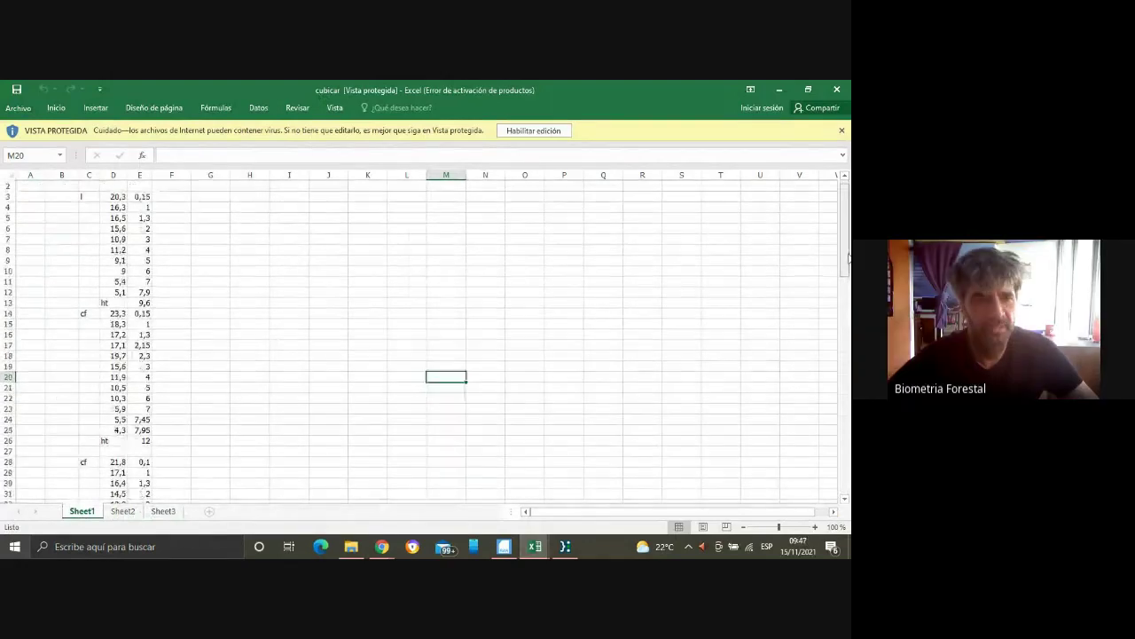
scroll(594, 312, "up", 2)
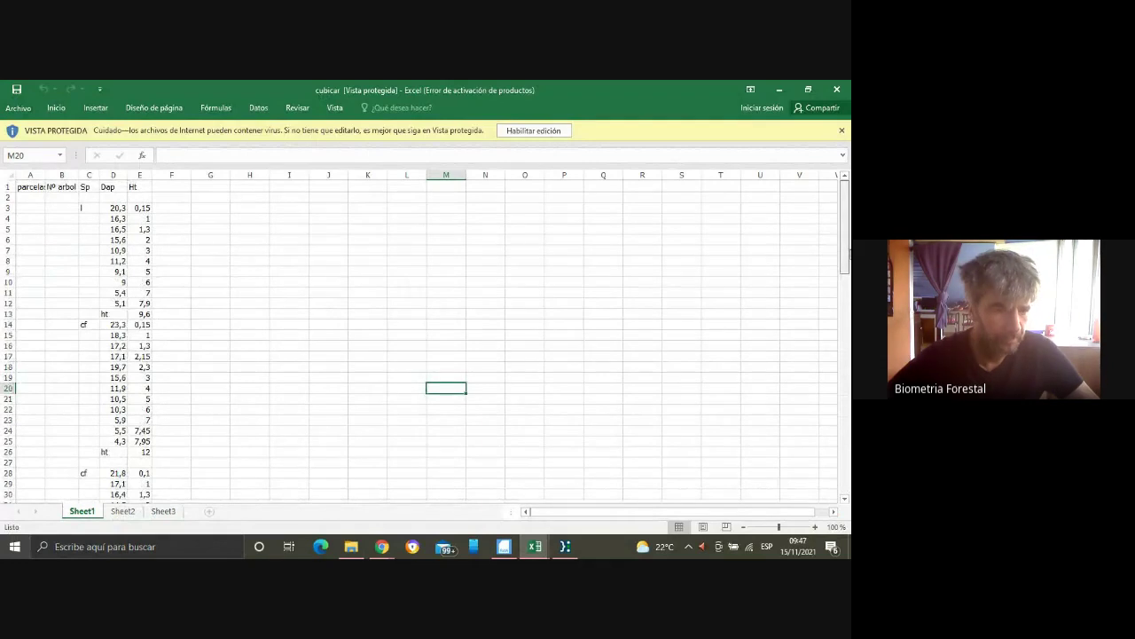
scroll(425, 341, "down", 2)
scroll(426, 342, "down", 3)
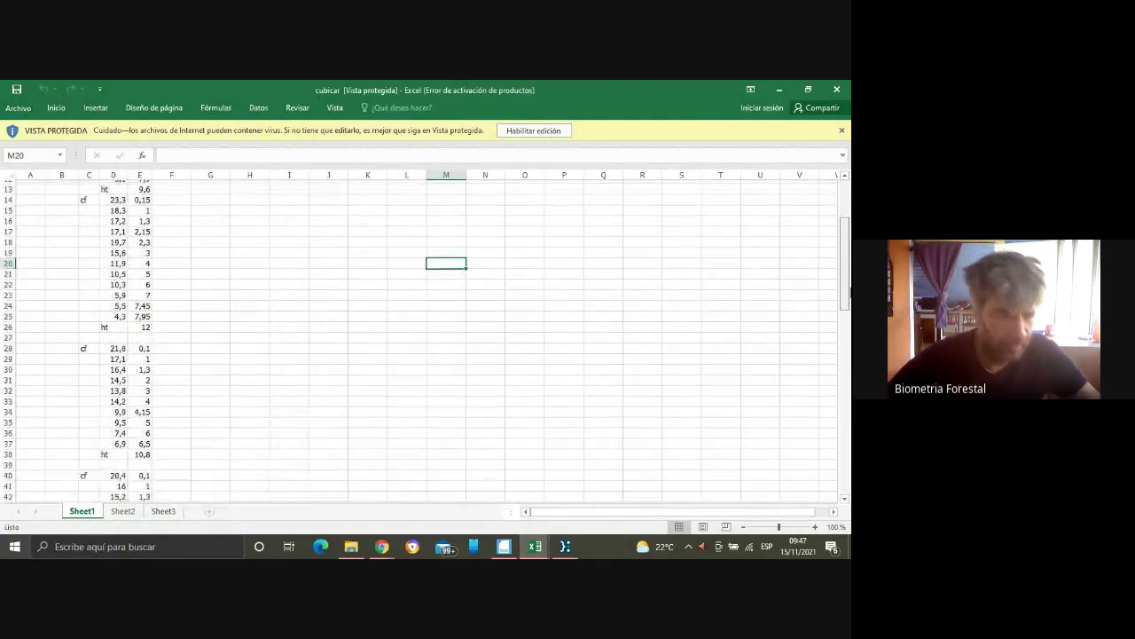
scroll(426, 341, "down", 1)
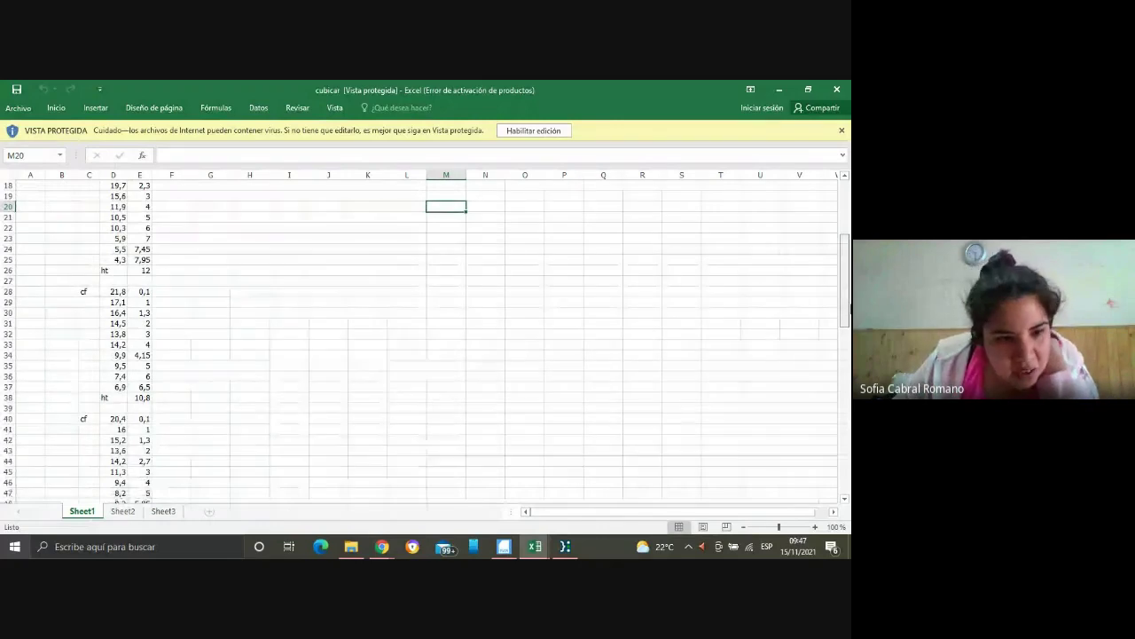
scroll(425, 342, "down", 2)
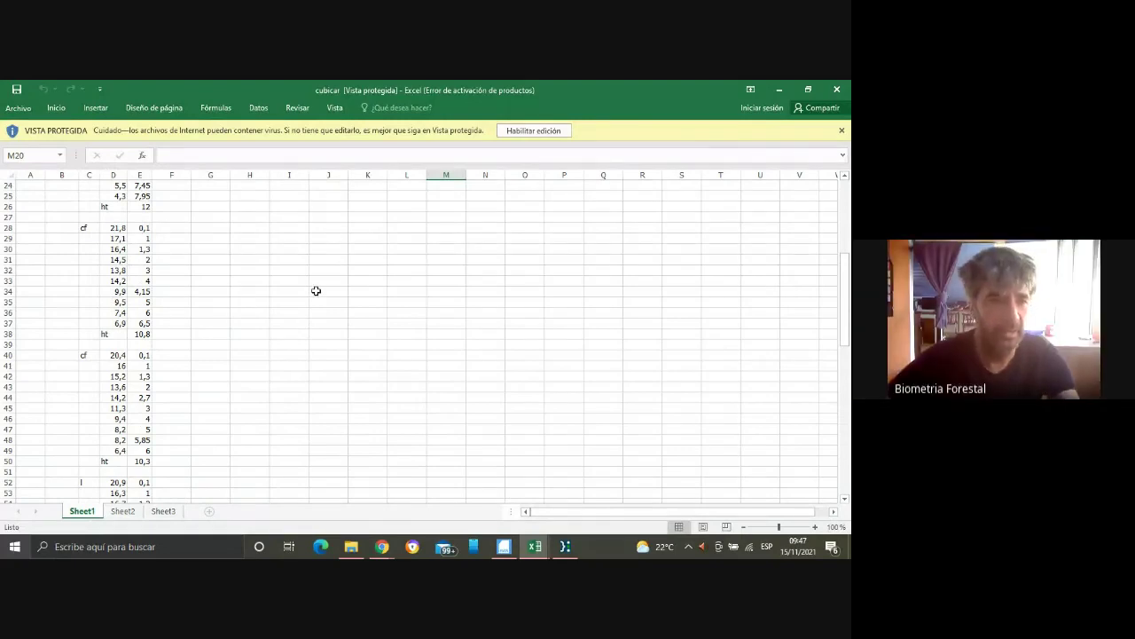
scroll(316, 291, "up", 8)
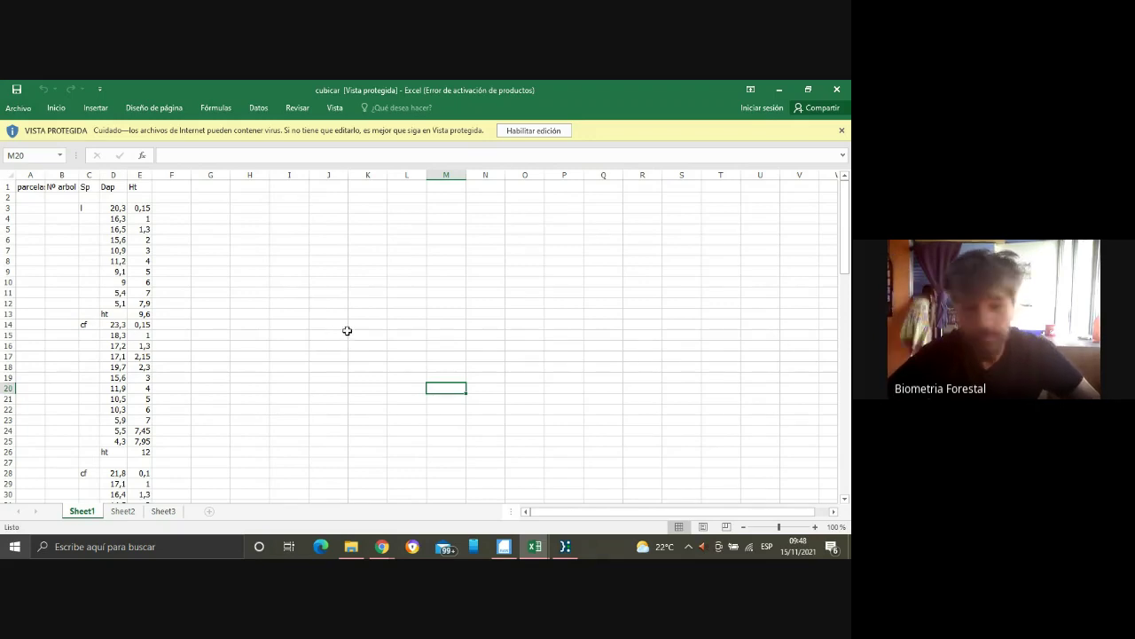
scroll(347, 330, "down", 20)
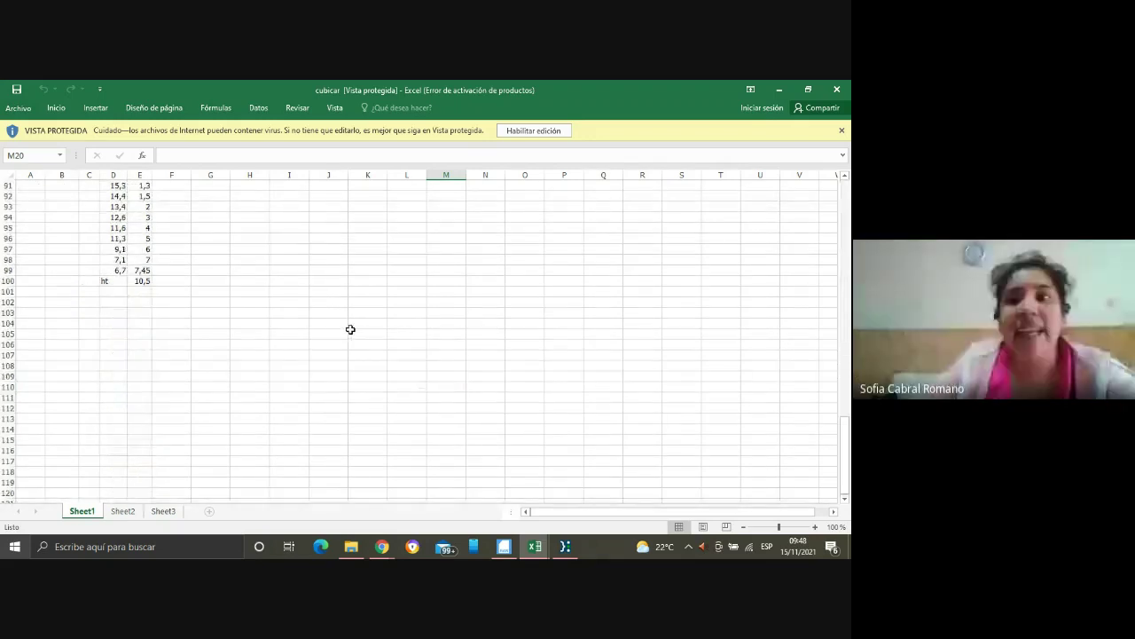
left_click(839, 90)
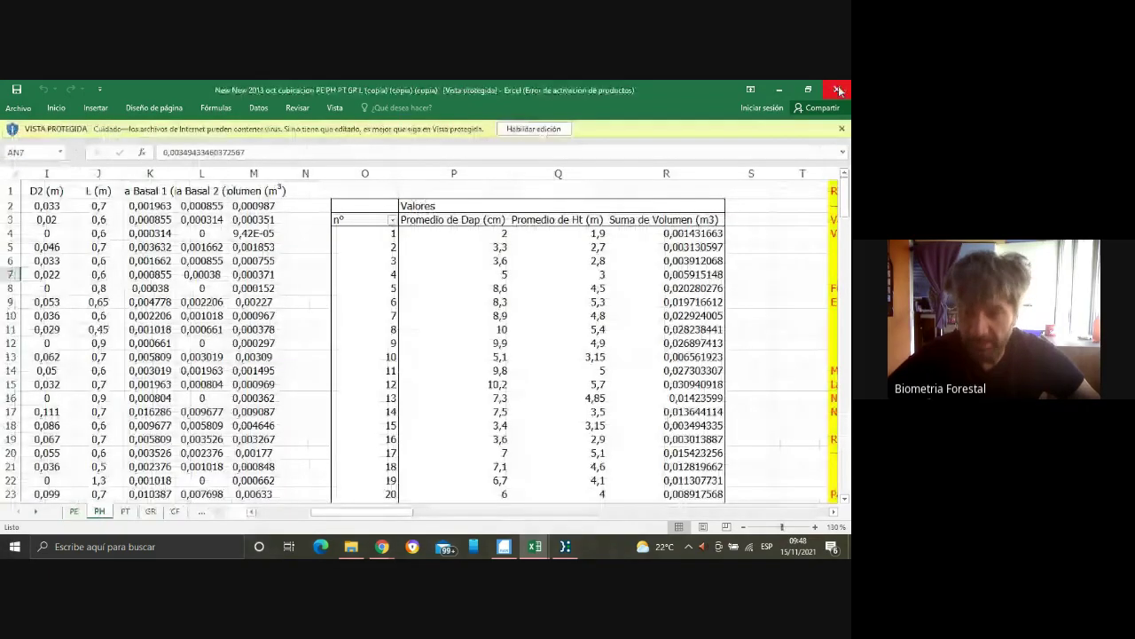
Return to the 2013 October cubication workbook and view the P. híbrido records on the PH sheet from column A.
left_click(351, 546)
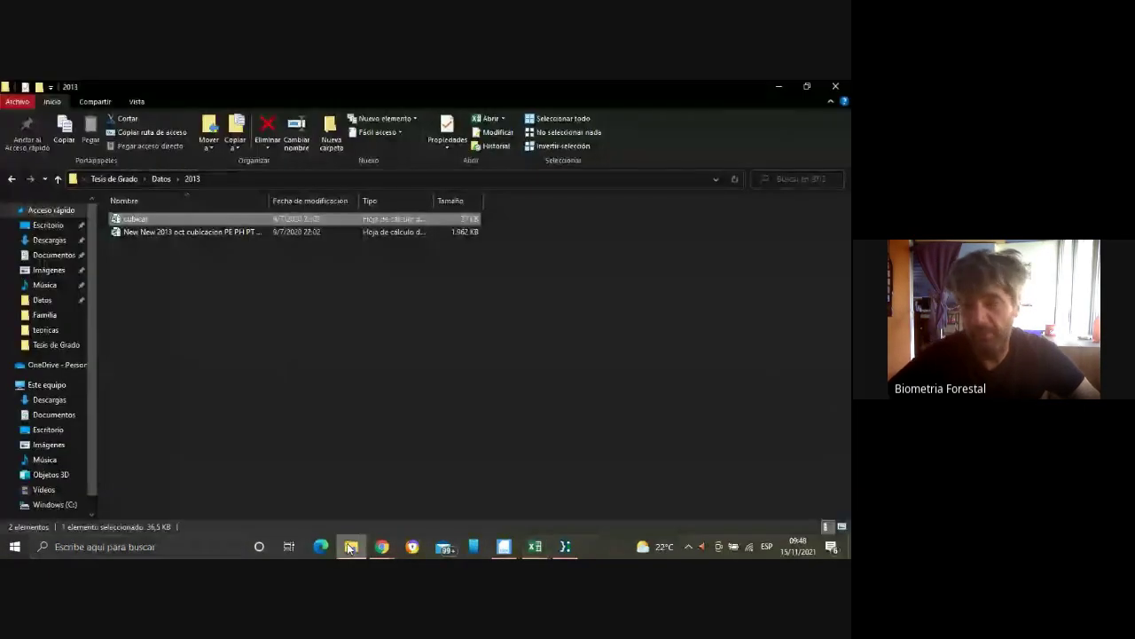
left_click(351, 547)
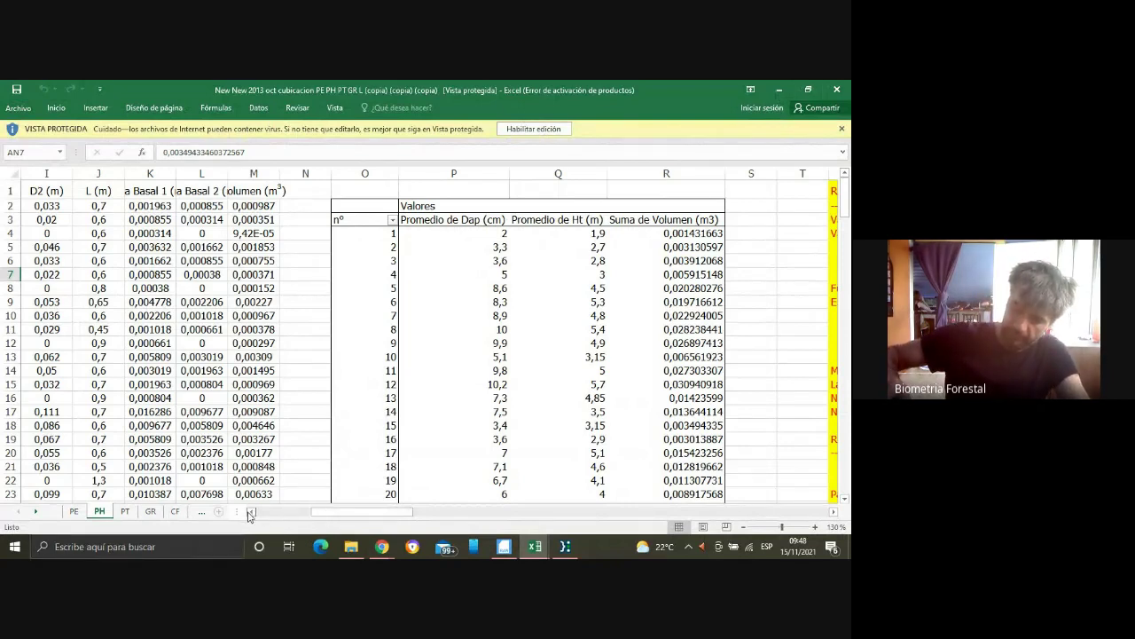
mouse_move(496, 549)
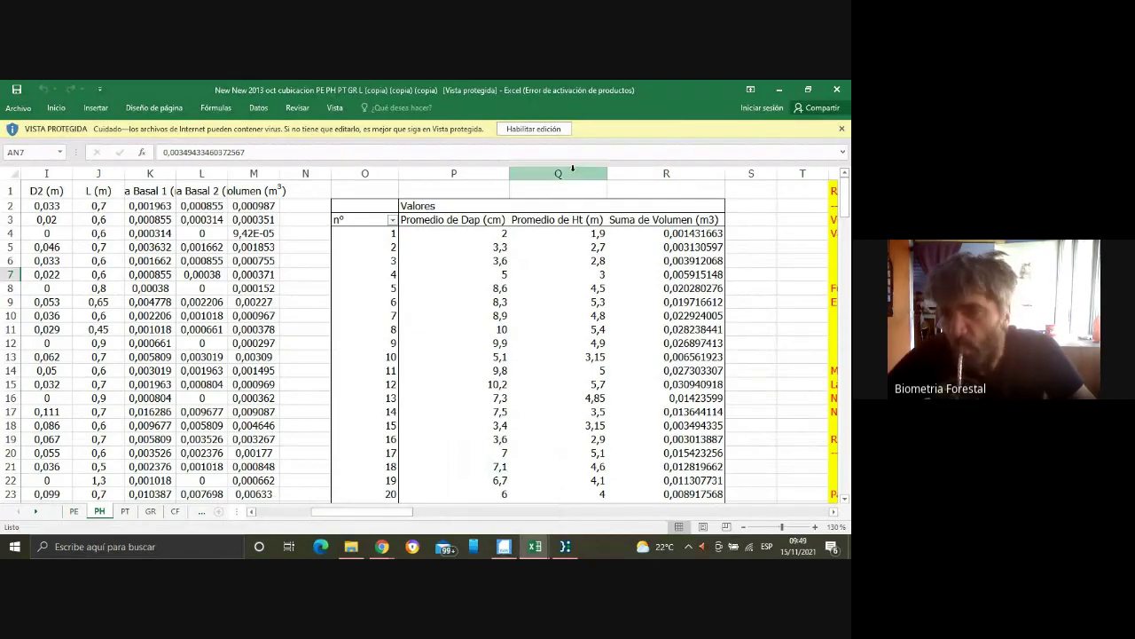
left_click(794, 86)
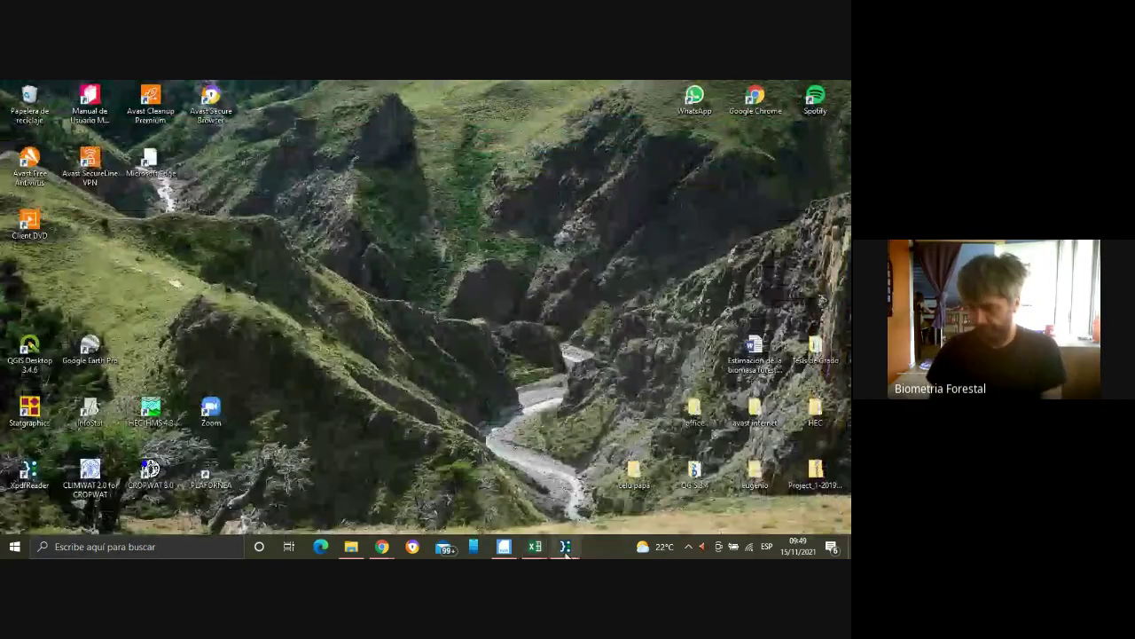
mouse_move(535, 546)
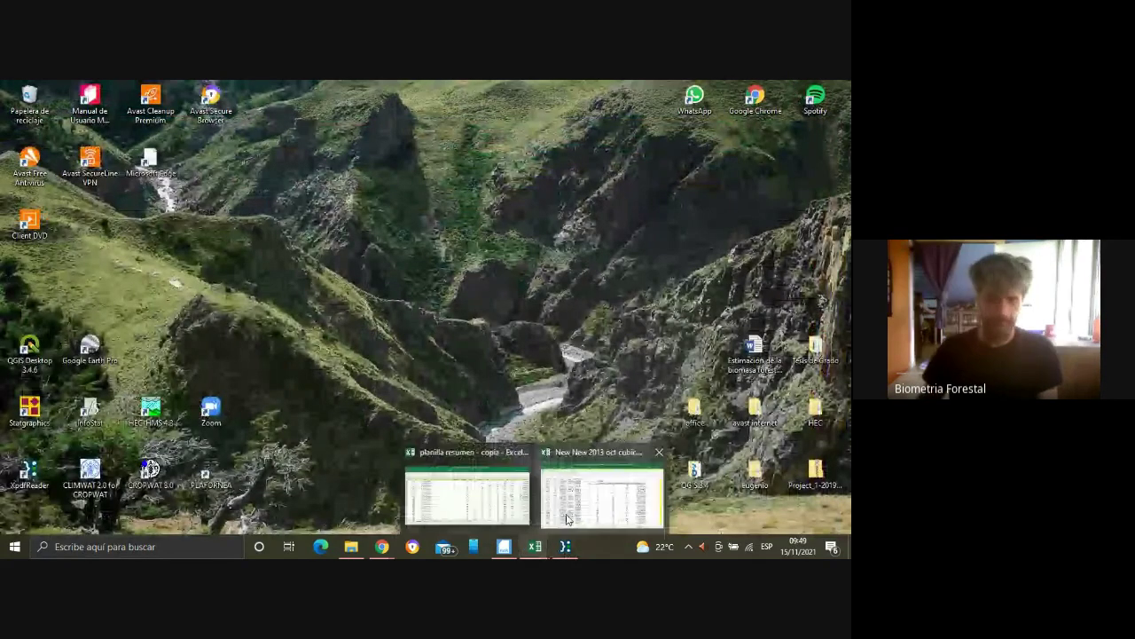
left_click(568, 519)
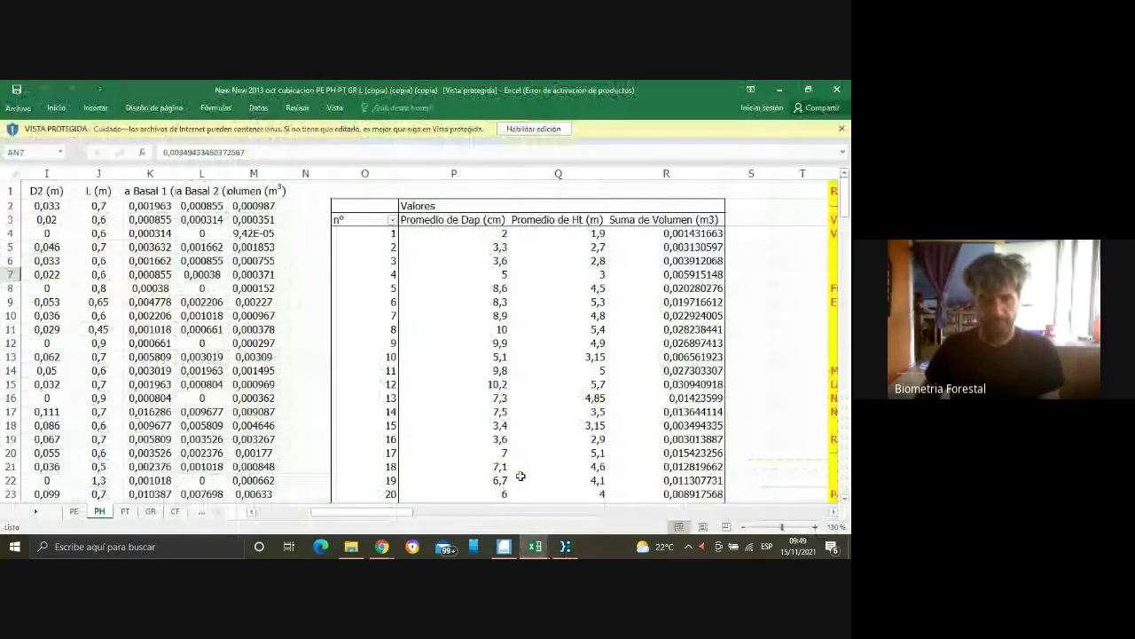
scroll(521, 477, "left", 3)
scroll(510, 475, "left", 1)
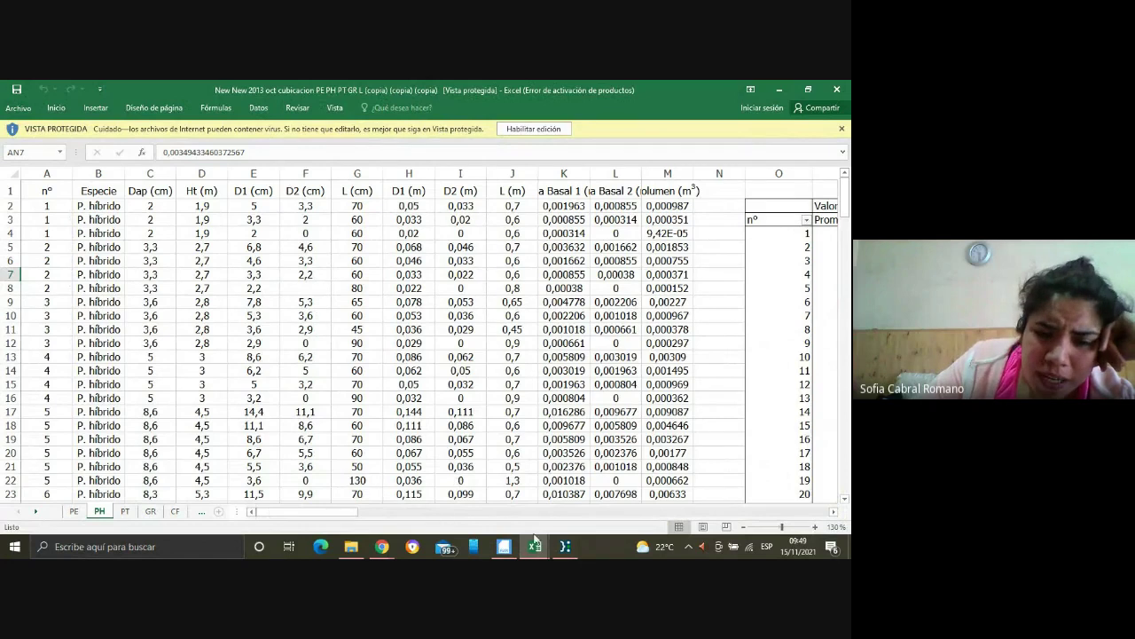
Return to the planilla resumen workbook and examine the 2013 Pinus elliottii tree records along the Especie column of the resumen sheet.
mouse_move(535, 543)
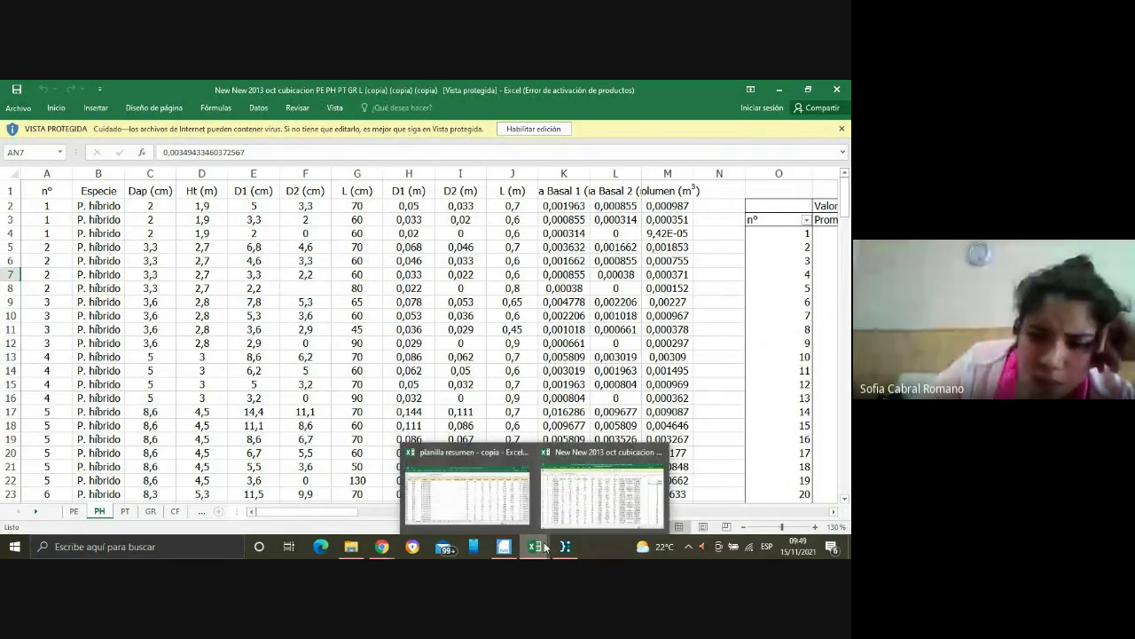
left_click(477, 507)
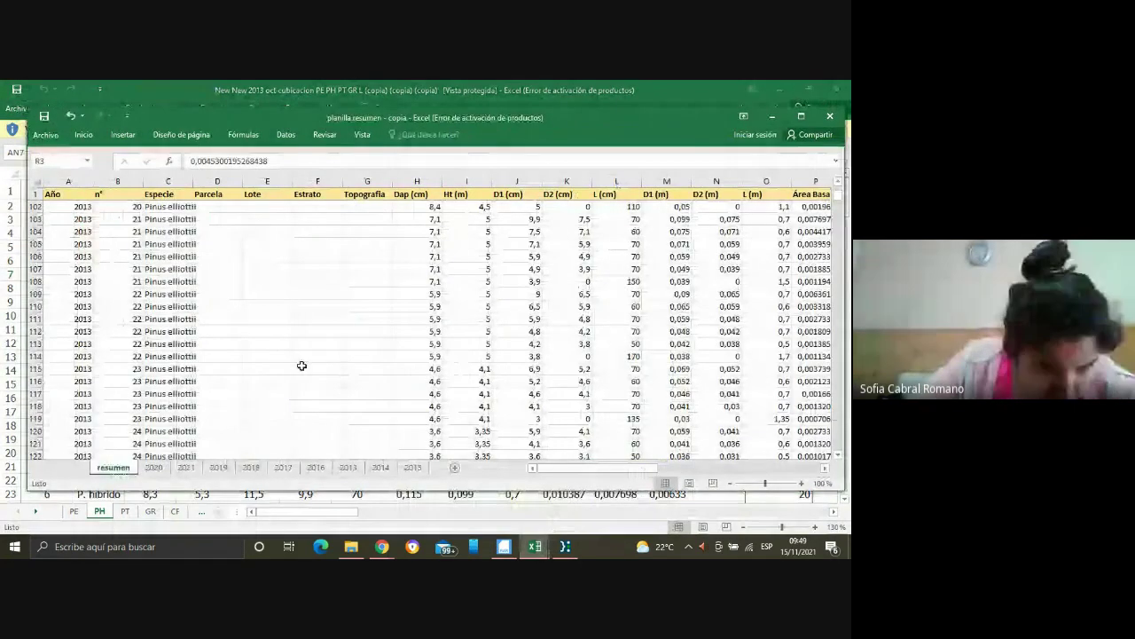
left_click(186, 332)
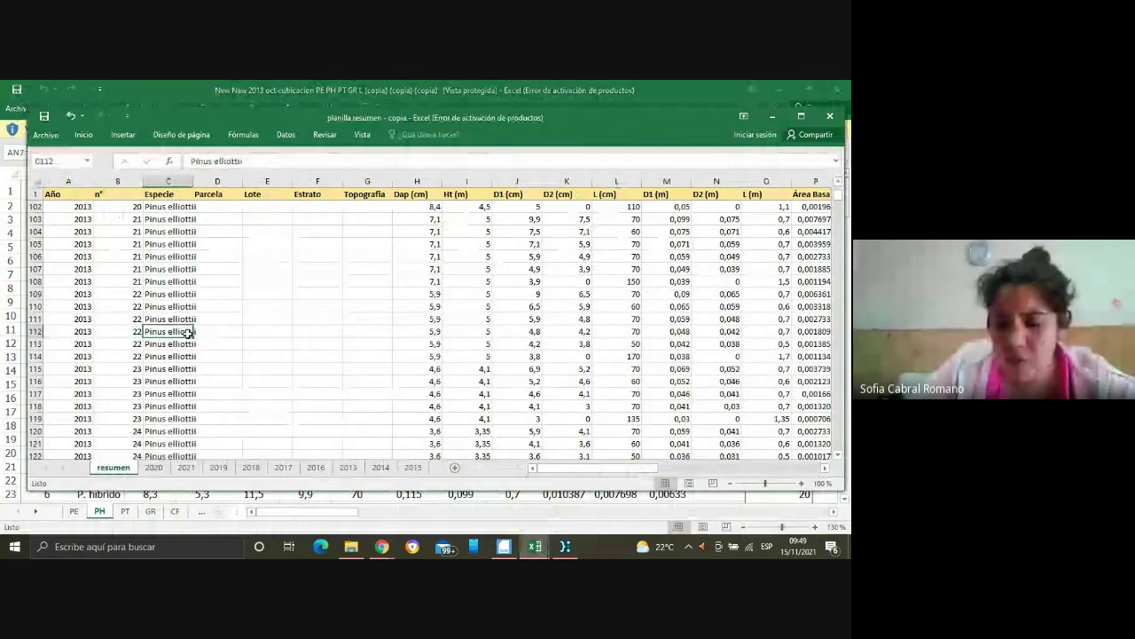
key("Down")
key("Down")
key("Down")
key("Down")
key("Down")
key("Down")
key("Down")
key("Down")
key("Down")
key("Down")
key("Down")
key("Down")
key("Down")
key("Down")
key("Down")
key("Down")
key("Down")
key("Down")
key("Down")
key("Down")
key("Down")
key("Down")
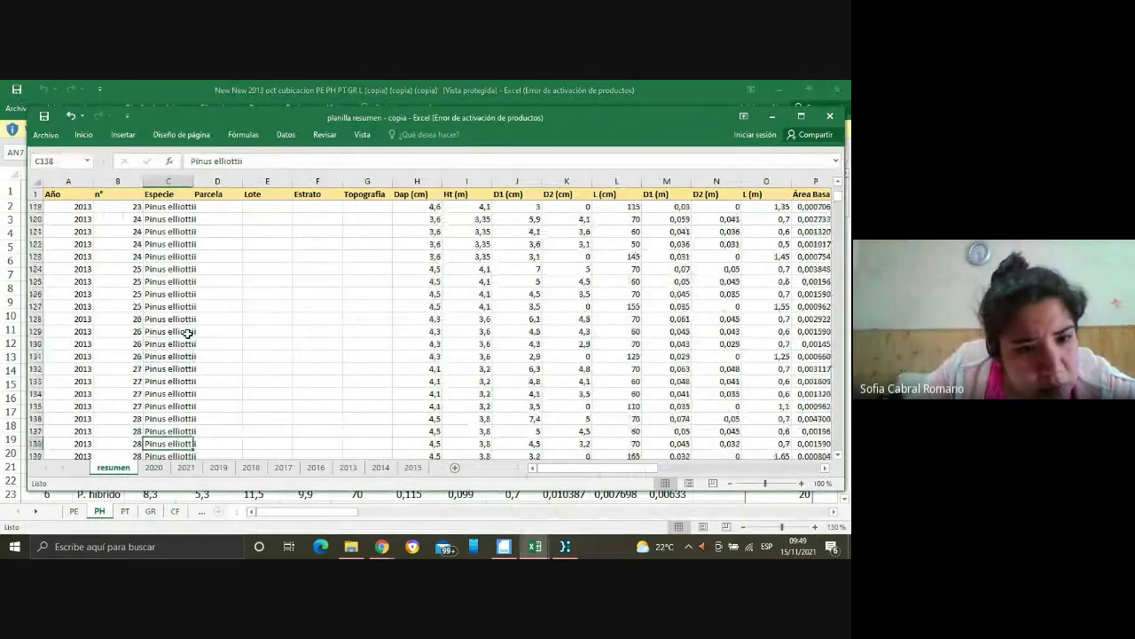
key("Down")
key("Down")
key("Down")
key("Down")
key("Down")
key("Down")
key("Down")
key("Down")
key("Down")
key("Down")
key("Down")
key("Down")
key("Down")
key("Down")
key("Down")
key("Down")
key("Down")
key("Down")
key("Down")
key("Down")
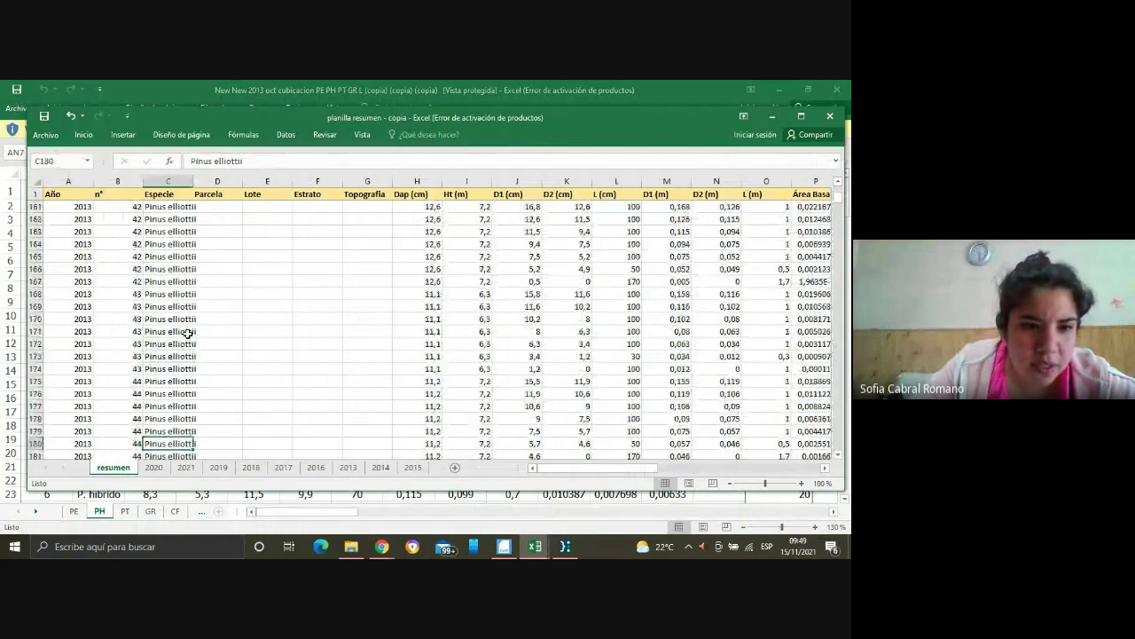
key("Down")
key("Down")
key("Down")
key("Down")
key("Down")
key("Down")
key("Down")
key("Down")
key("Down")
key("Down")
key("Down")
key("Down")
key("Down")
key("Down")
key("Down")
key("Down")
key("Down")
key("Down")
key("Down")
key("Down")
key("Down")
key("Down")
key("Down")
key("Down")
key("Down")
key("Down")
key("Down")
key("Down")
key("Down")
key("Down")
key("Down")
key("Down")
key("Down")
key("Down")
key("Down")
key("Down")
key("Down")
key("Down")
key("Down")
key("Down")
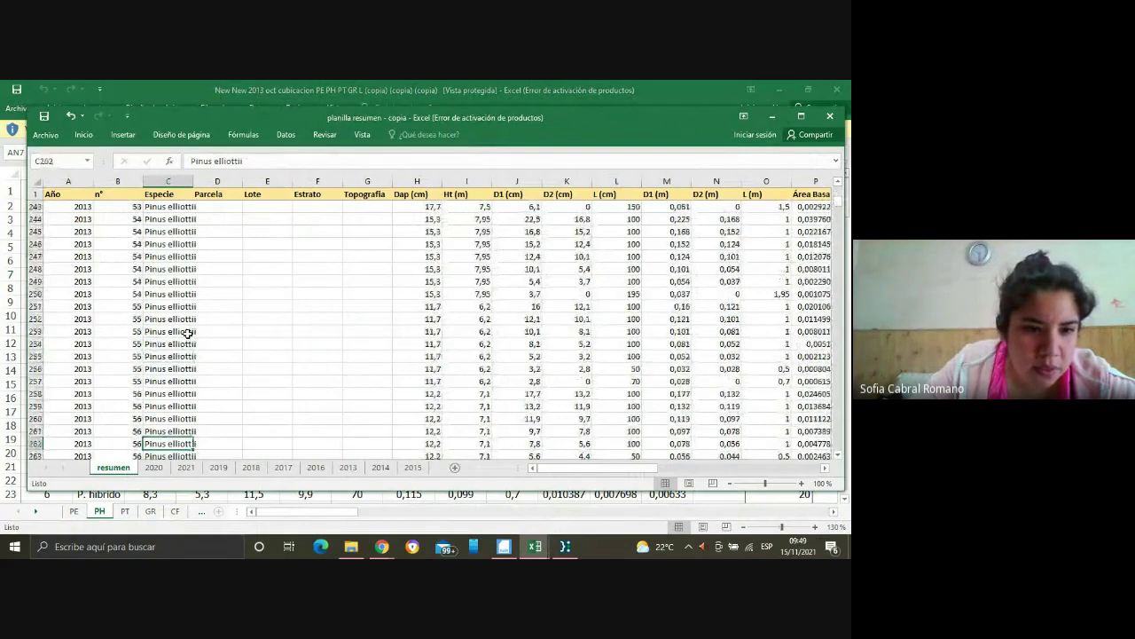
key("Down")
key("Down")
key("Down")
key("Down")
key("Down")
key("Down")
key("Down")
key("Down")
key("Down")
key("Down")
key("Down")
key("Down")
key("Down")
key("Down")
key("Down")
key("Down")
key("Down")
key("Down")
key("Down")
key("Down")
key("Up")
key("Up")
key("Up")
key("Up")
key("Up")
key("Up")
key("Up")
key("Up")
key("Up")
key("Up")
key("Up")
key("Up")
key("Up")
key("Up")
key("Up")
key("Up")
key("Up")
key("Up")
key("Up")
key("Up")
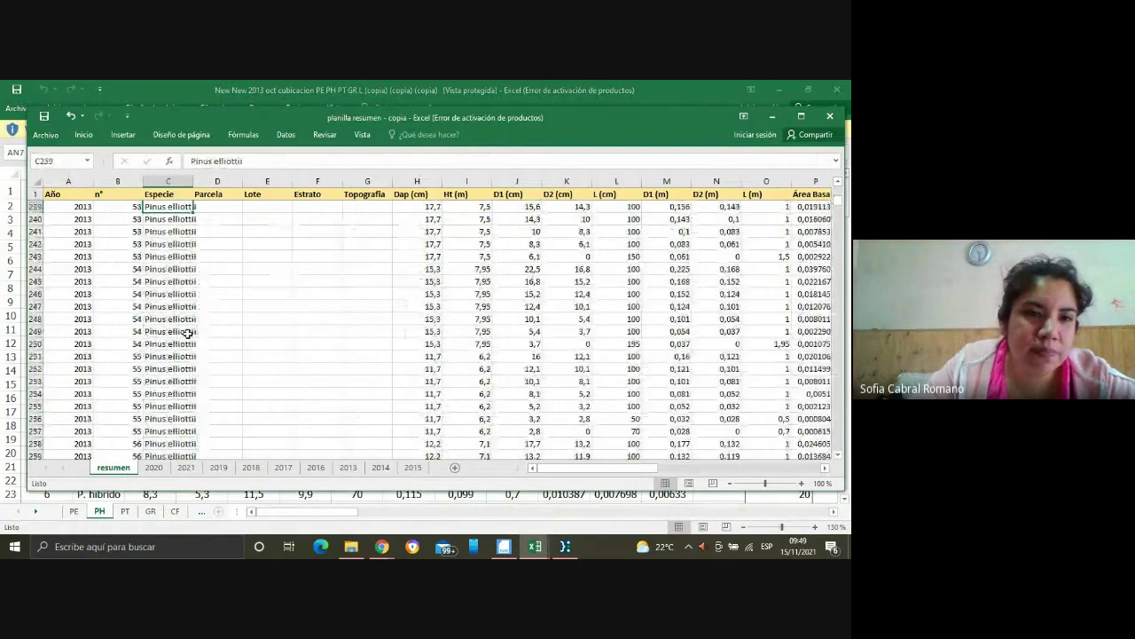
Review the 2013 Pinus elliottii tree records upward along the Especie column to the header of the resumen sheet.
key("Up")
key("Up")
key("Up")
key("Up")
key("Up")
key("Up")
key("Up")
key("Up")
key("Up")
key("Up")
key("Up")
key("Up")
key("Up")
key("Up")
key("Up")
key("Up")
key("Up")
key("Up")
key("Up")
key("Up")
key("Up")
key("Up")
key("Up")
key("Up")
key("Up")
key("Up")
key("Up")
key("Up")
key("Up")
key("Up")
key("Up")
key("Up")
key("Up")
key("Up")
key("Up")
key("Up")
key("Up")
key("Up")
key("Up")
key("Up")
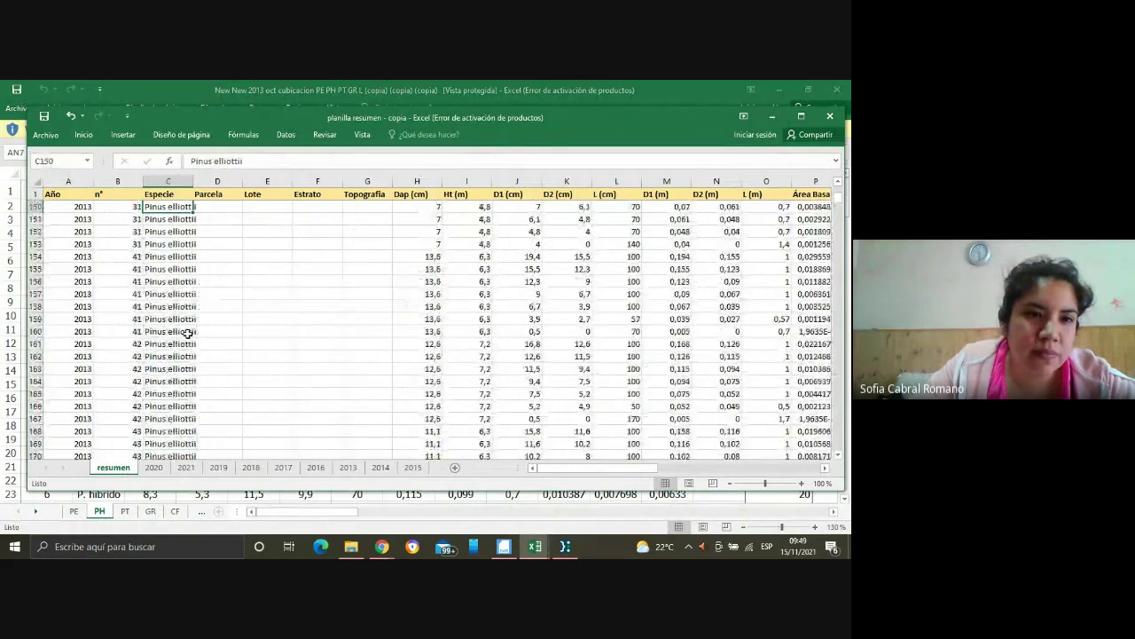
key("Up")
key("Up")
key("Up")
key("Up")
key("Up")
key("Up")
key("Up")
key("Up")
key("Up")
key("Up")
key("Up")
key("Up")
key("Up")
key("Up")
key("Up")
key("Up")
key("Up")
key("Up")
key("Up")
key("Up")
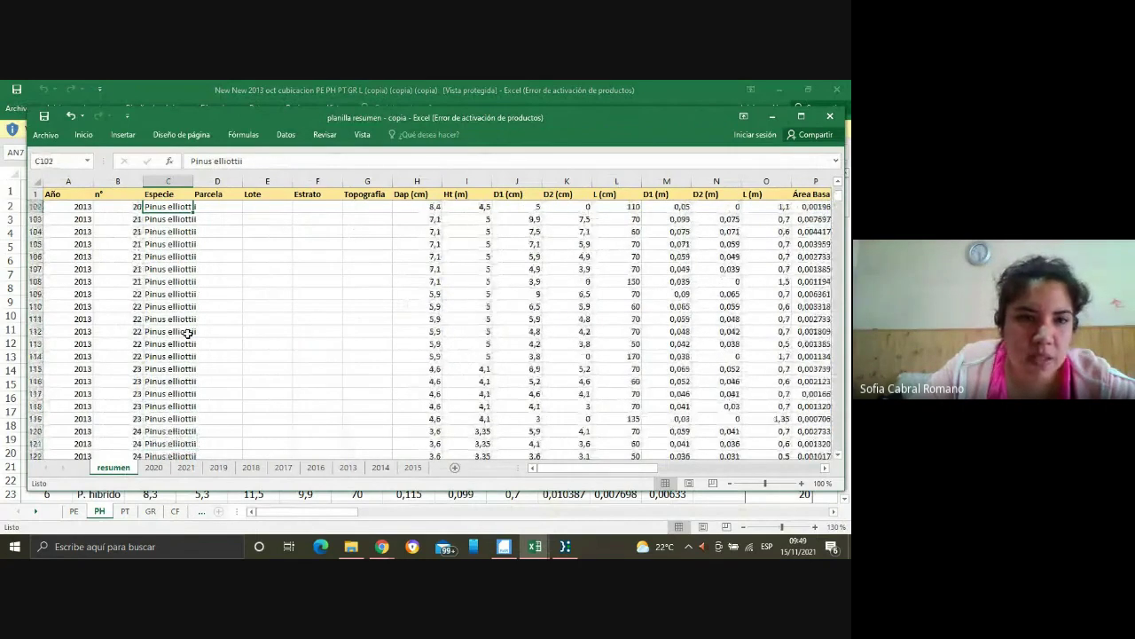
key("Up")
key("Up")
key("Up")
key("Up")
key("Up")
key("Up")
key("Up")
key("Up")
key("Up")
key("Up")
key("Up")
key("Up")
key("Up")
key("Up")
key("Up")
key("Up")
key("Up")
key("Up")
key("Up")
key("Up")
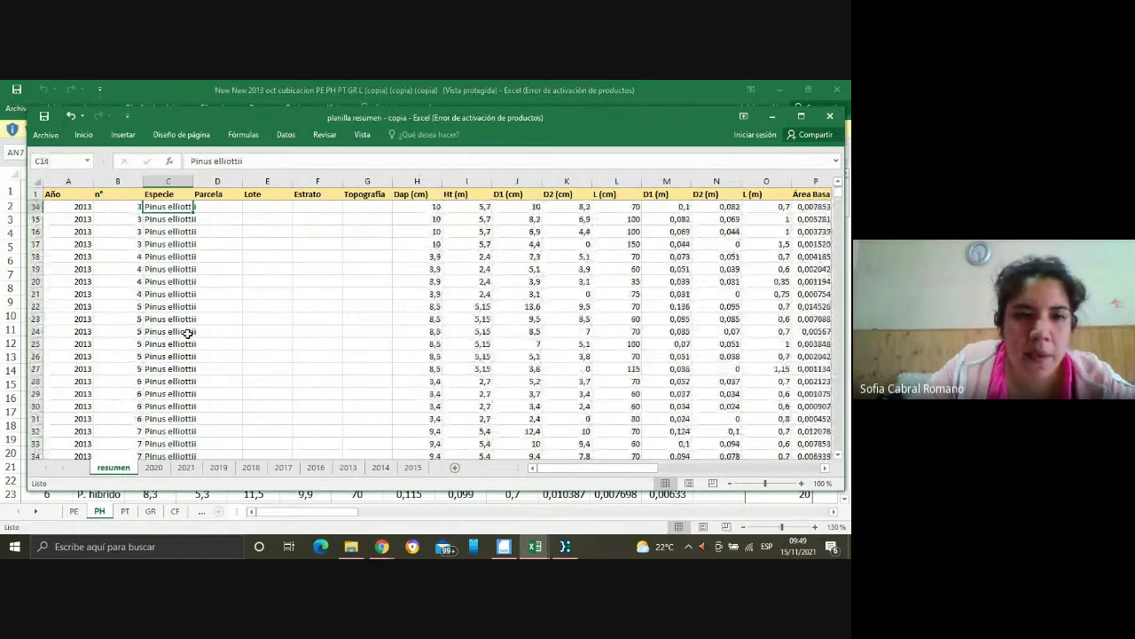
key("Up")
key("Up")
key("Up")
key("Up")
key("Up")
key("Up")
key("Up")
key("Up")
key("Up")
key("Up")
key("Up")
key("Up")
key("Up")
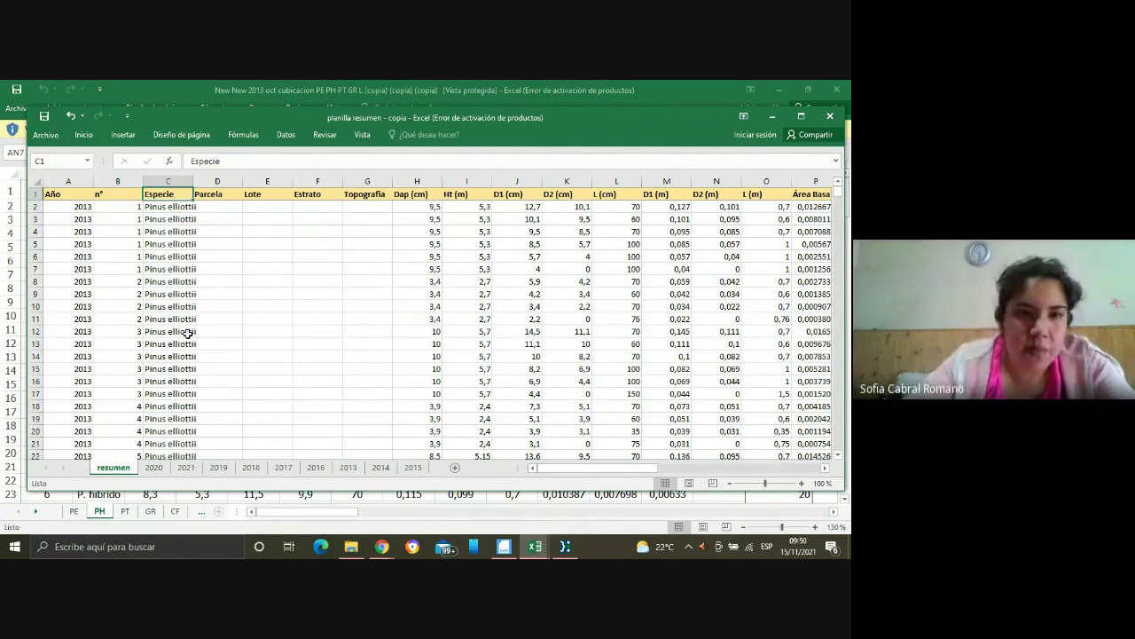
Examine tree 1's Especie, Dap, Ht, D1, D2, L and n° entries in the first records of the resumen sheet.
left_click(160, 208)
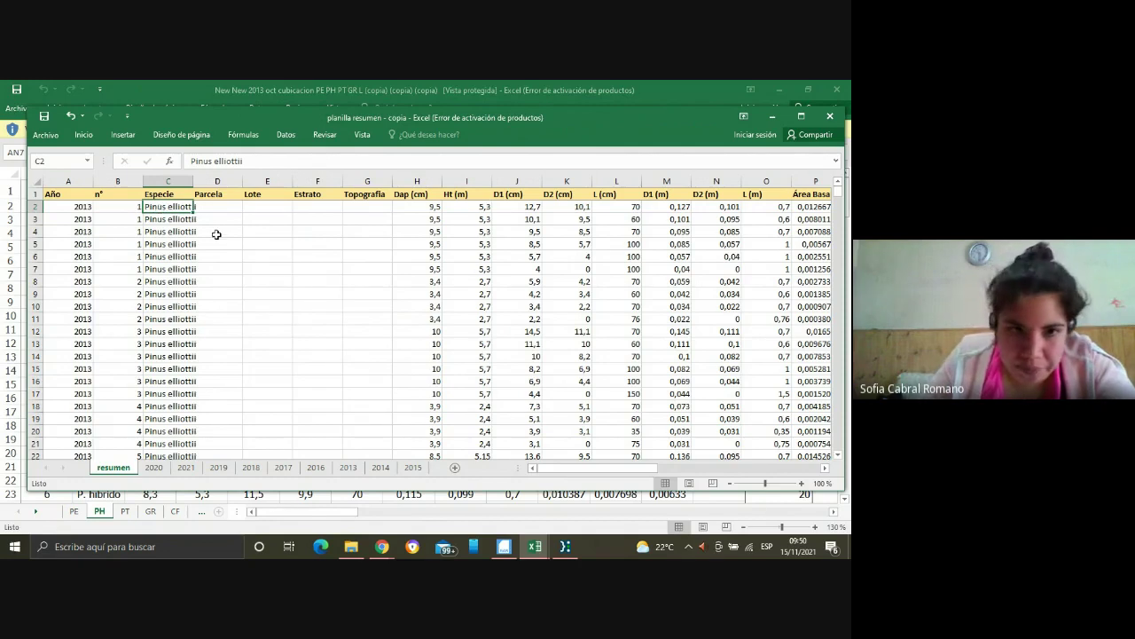
left_click(415, 204)
left_click(488, 209)
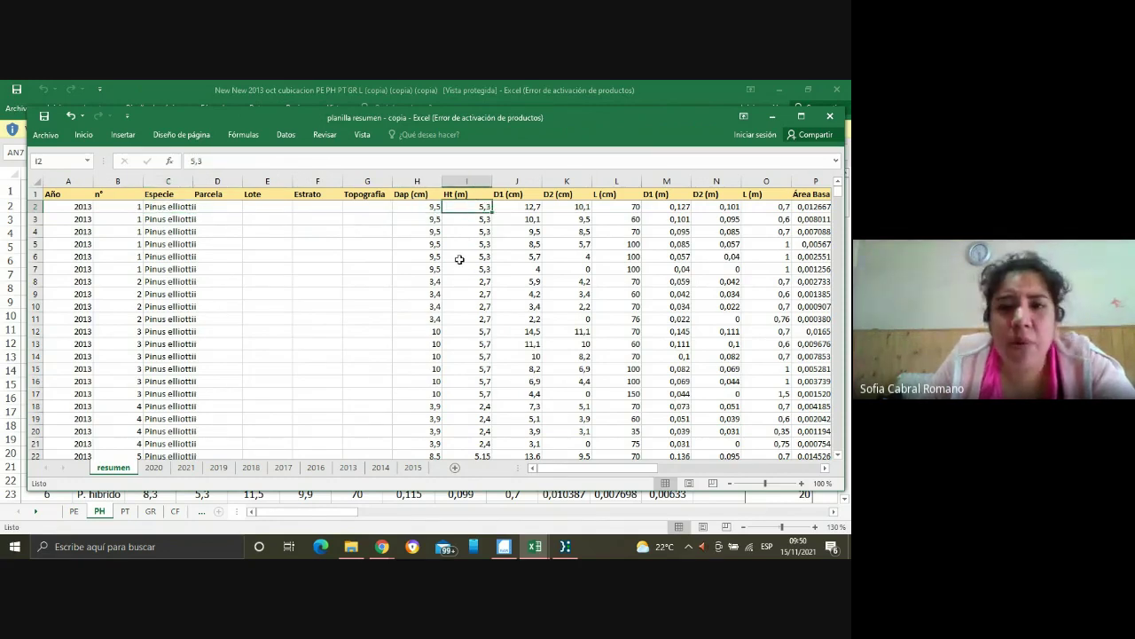
left_click(513, 206)
left_click(568, 208)
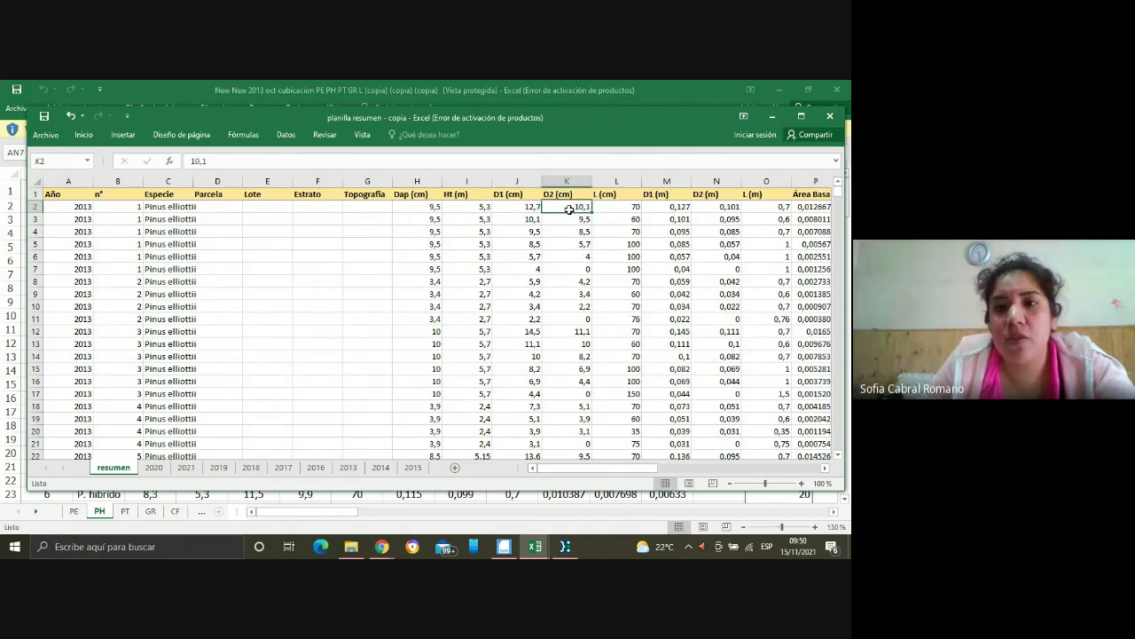
left_click(612, 206)
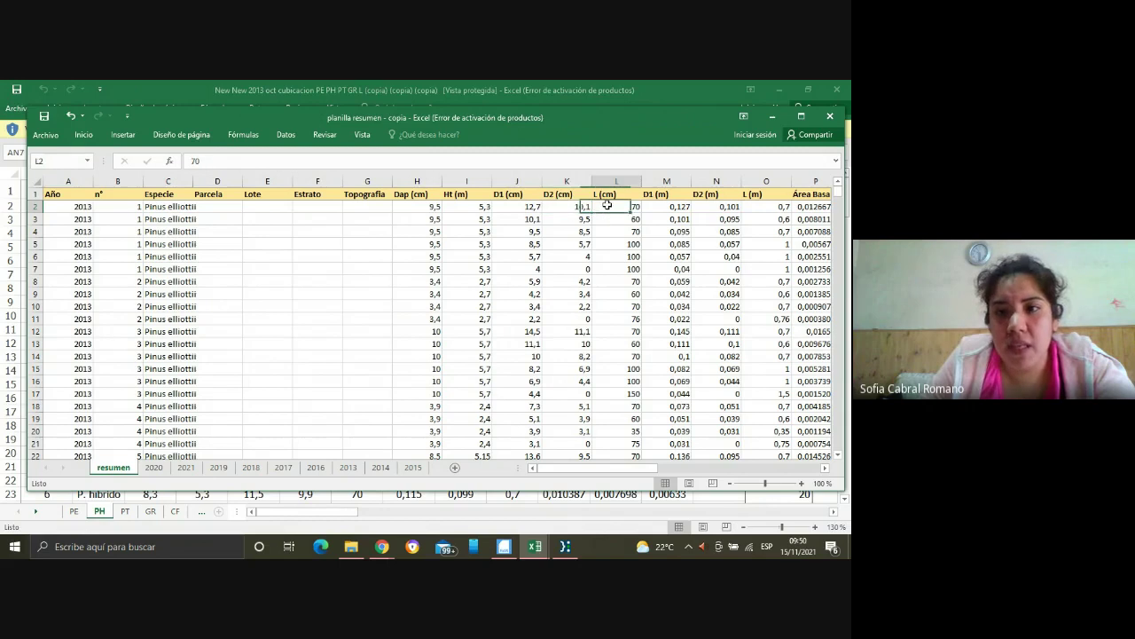
left_click(527, 219)
left_click(532, 232)
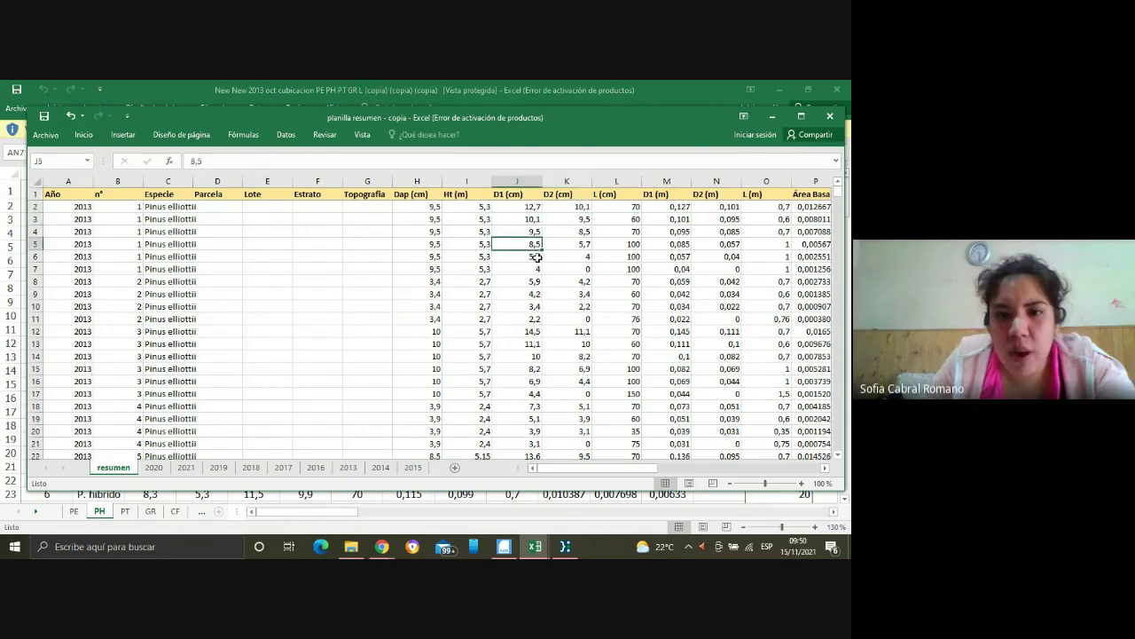
left_click(536, 256)
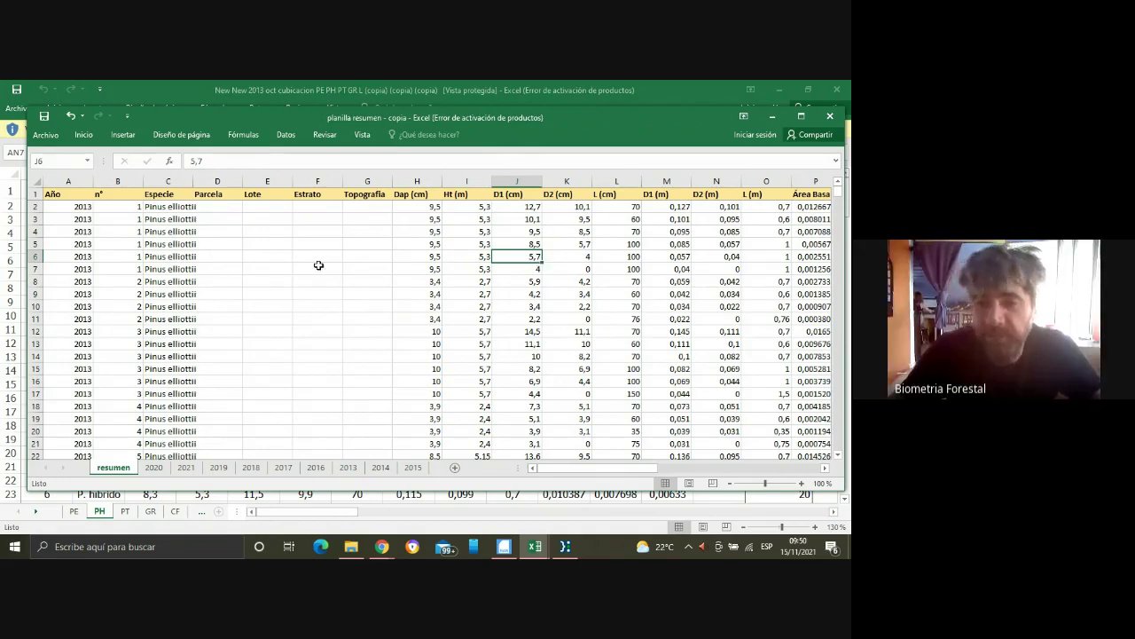
left_click(131, 207)
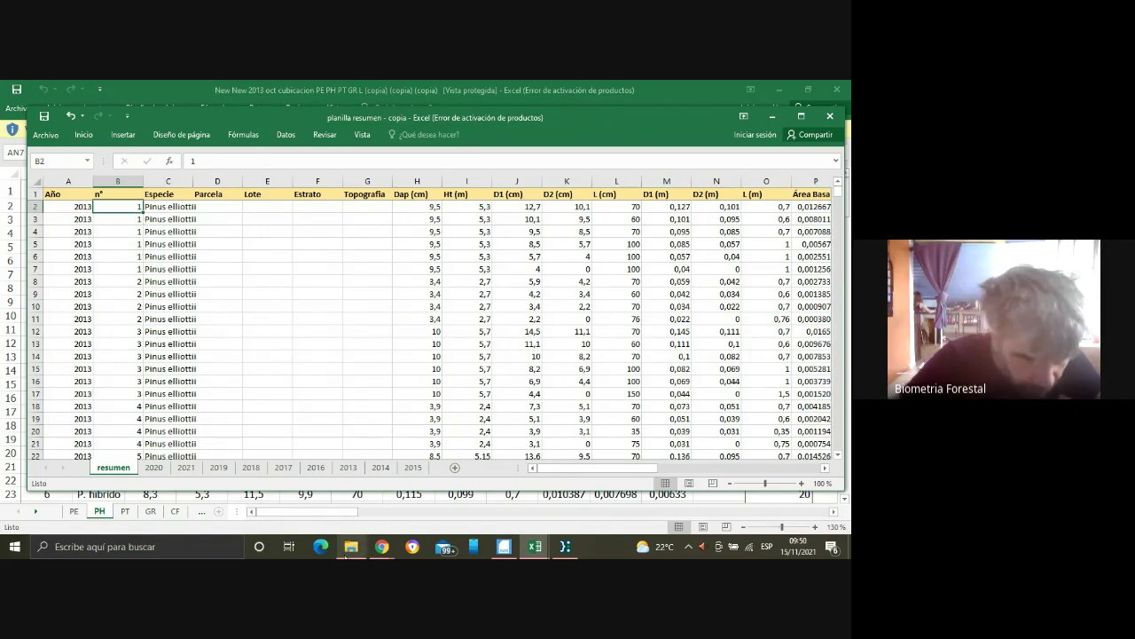
Check the 2020 and 2021 sheets for data and review the sample records on the 2019 sheet.
left_click(155, 467)
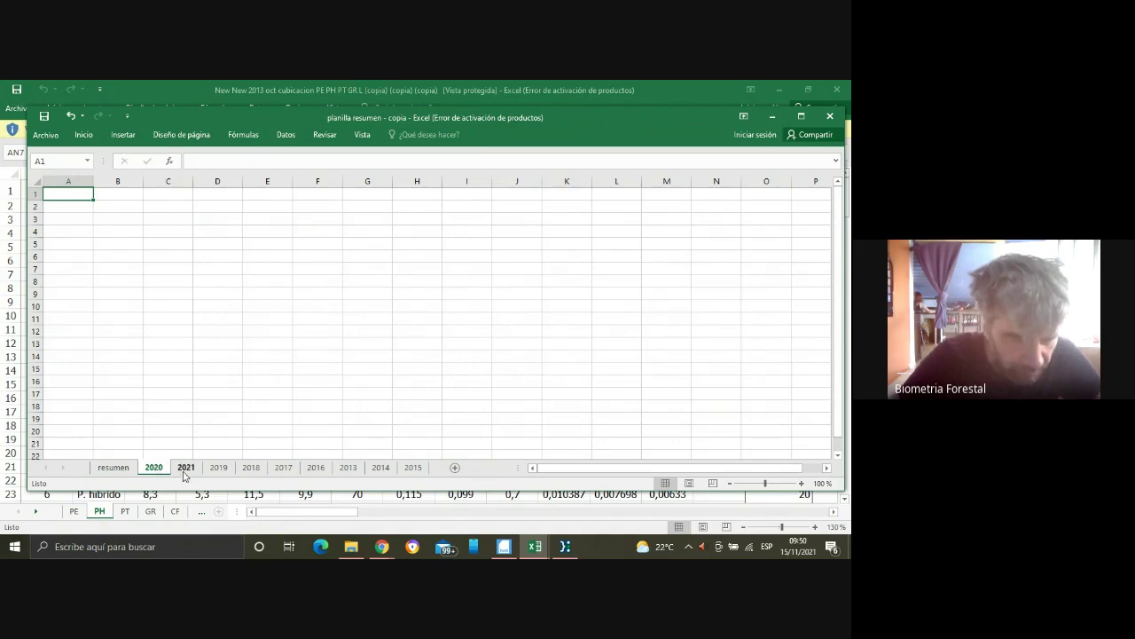
left_click(185, 468)
left_click(218, 468)
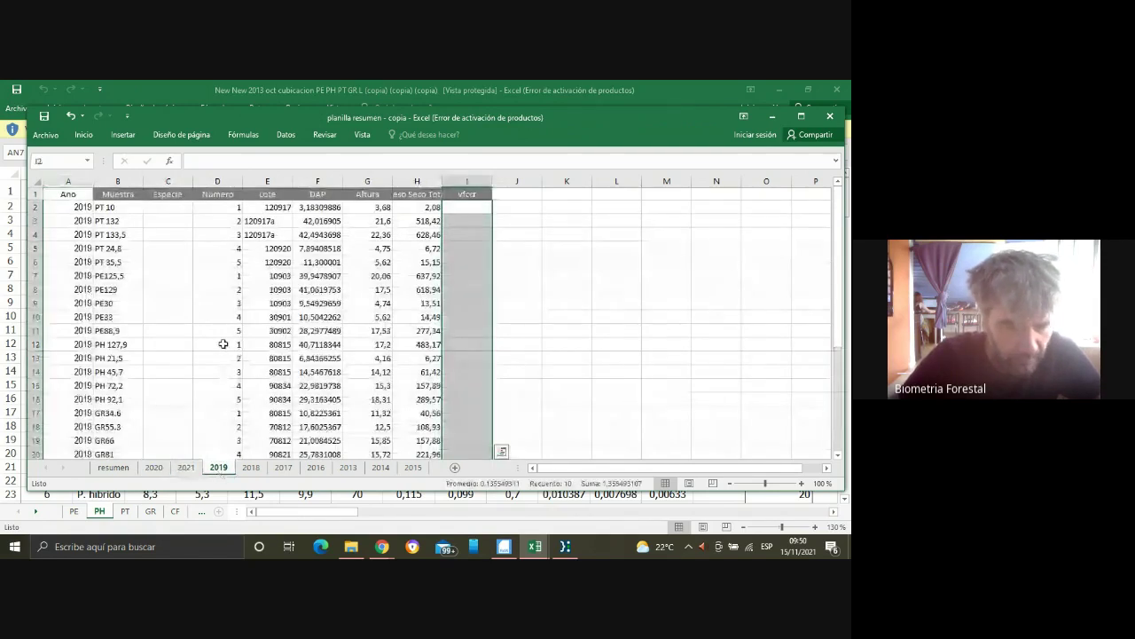
scroll(224, 343, "down", 5)
scroll(223, 342, "up", 5)
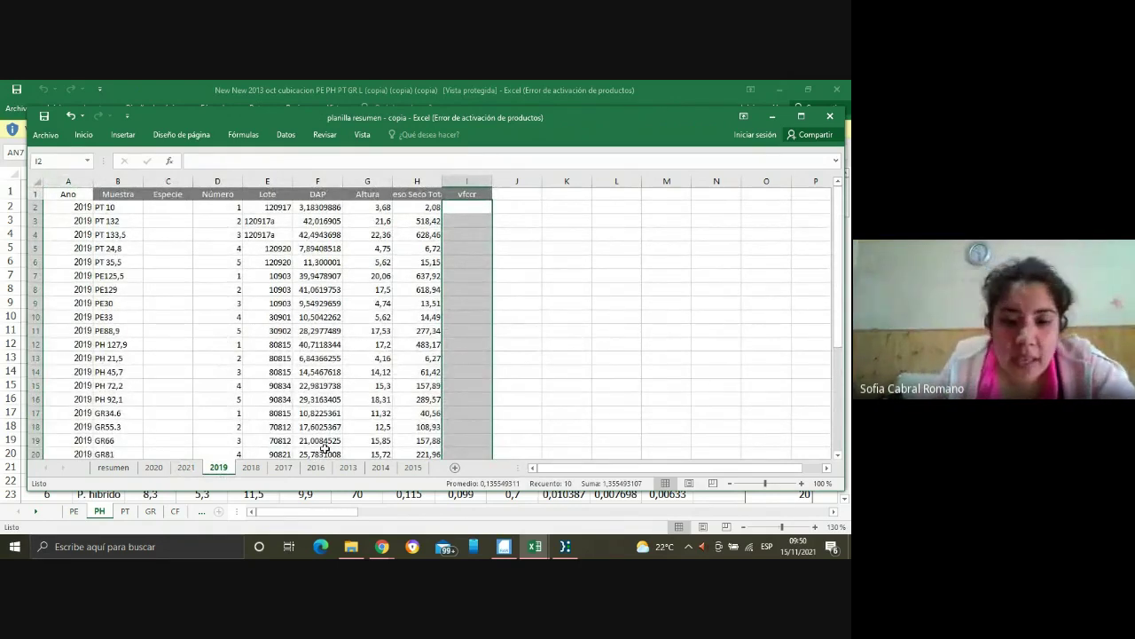
Switch to File Explorer and open the Copy of Corrientes alometrico 2019 workbook from the 2019 folder in Datos.
mouse_move(354, 548)
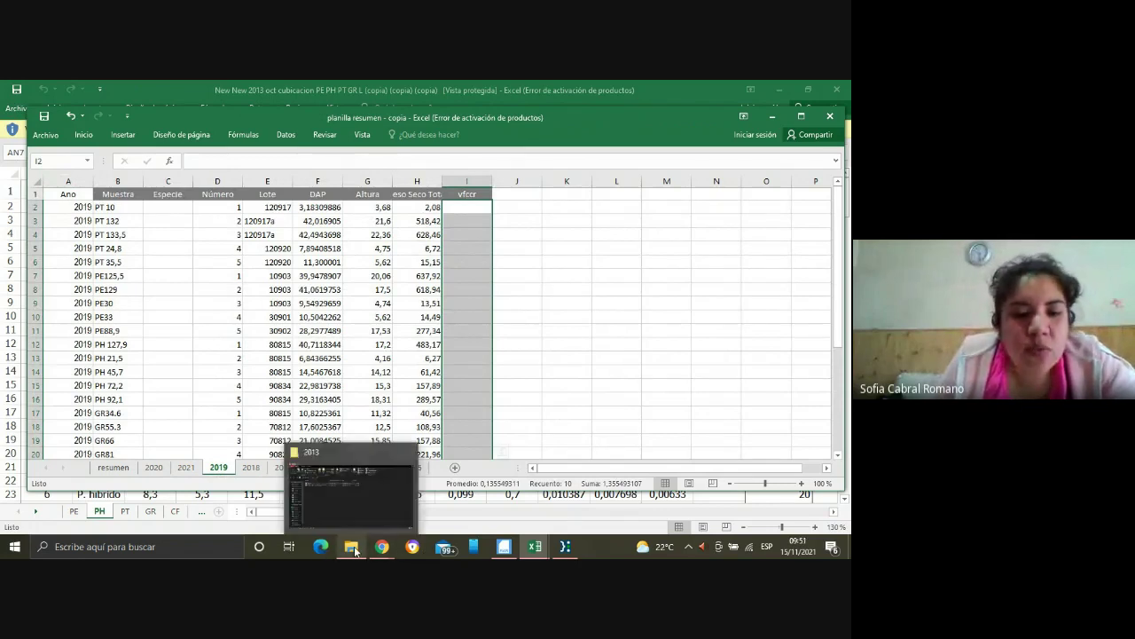
left_click(356, 514)
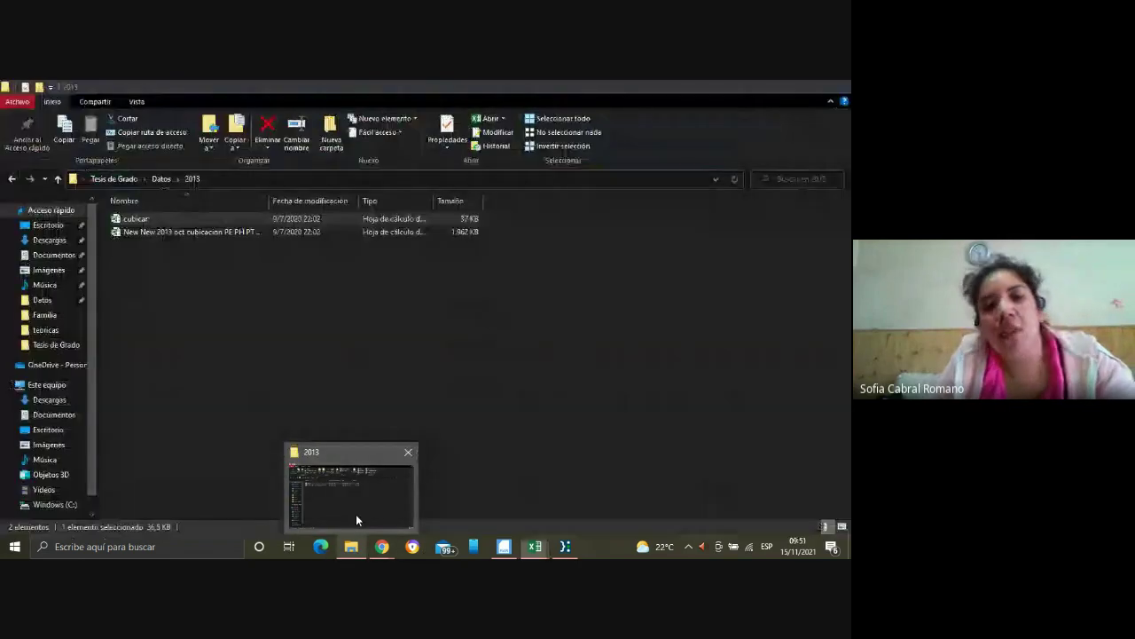
left_click(12, 178)
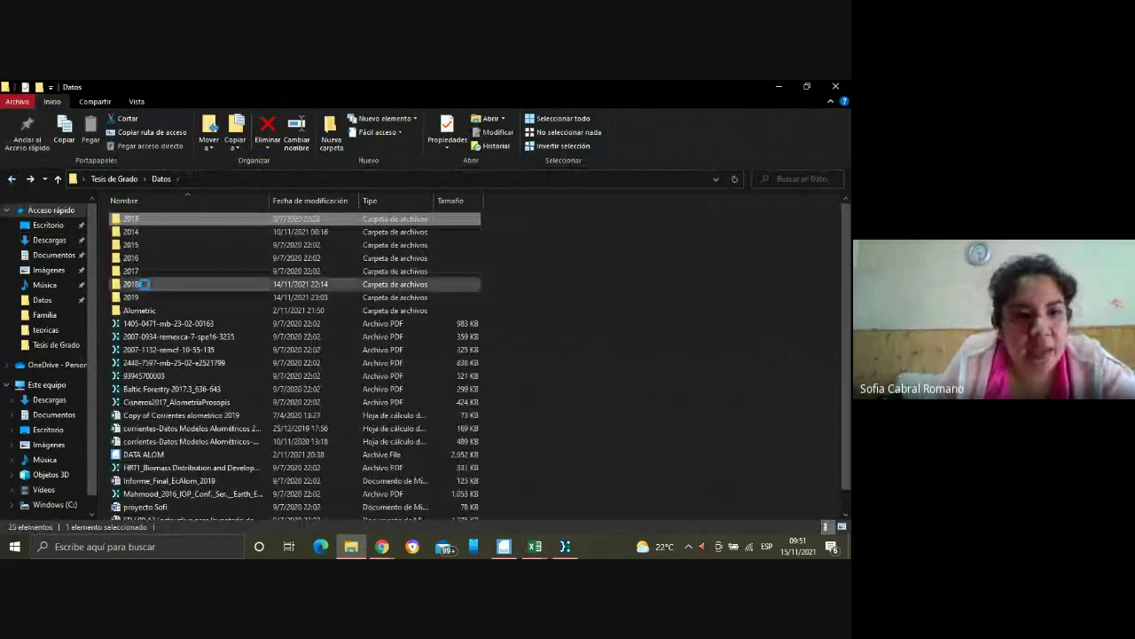
double_click(147, 298)
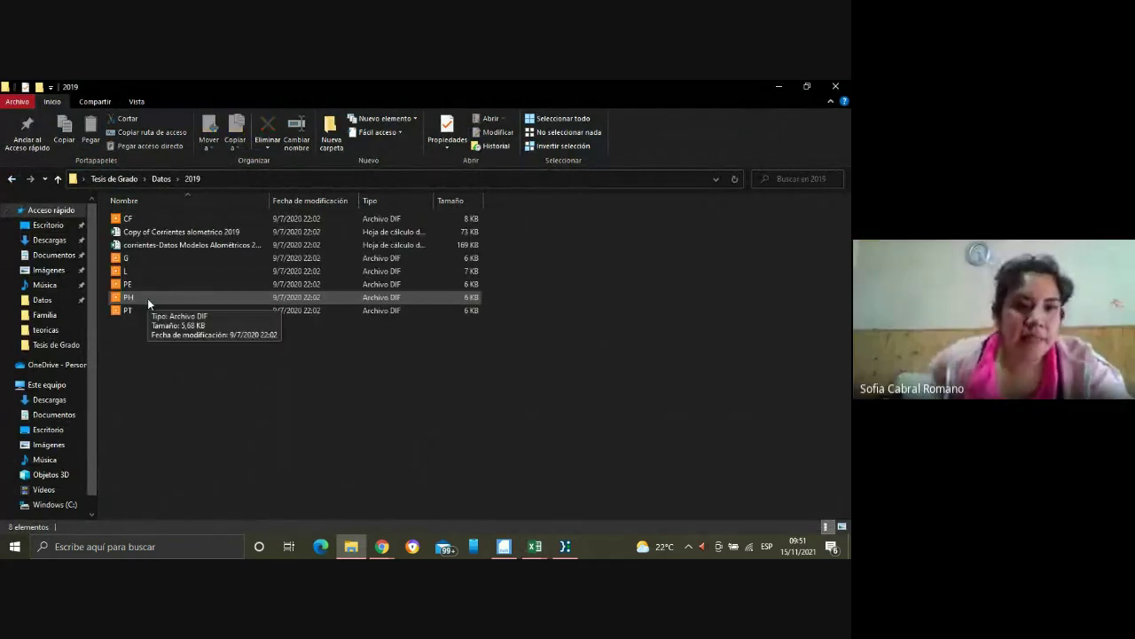
left_click(179, 234)
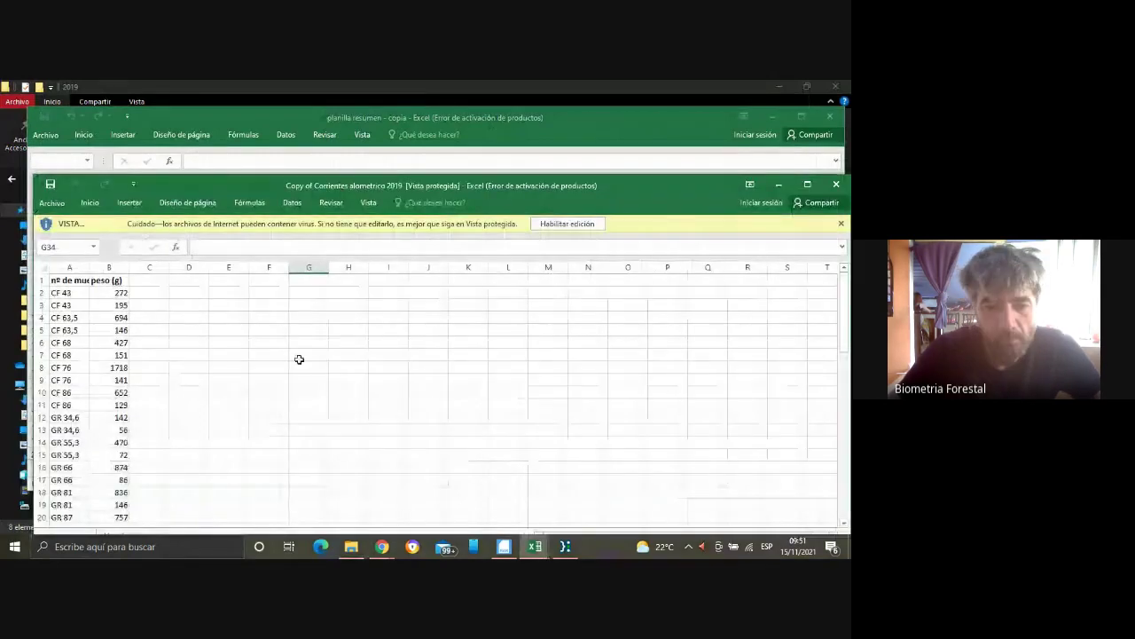
Review the sample numbers and weights in the Copy of Corrientes alometrico 2019 workbook, and close it.
scroll(298, 359, "down", 19)
scroll(299, 359, "up", 19)
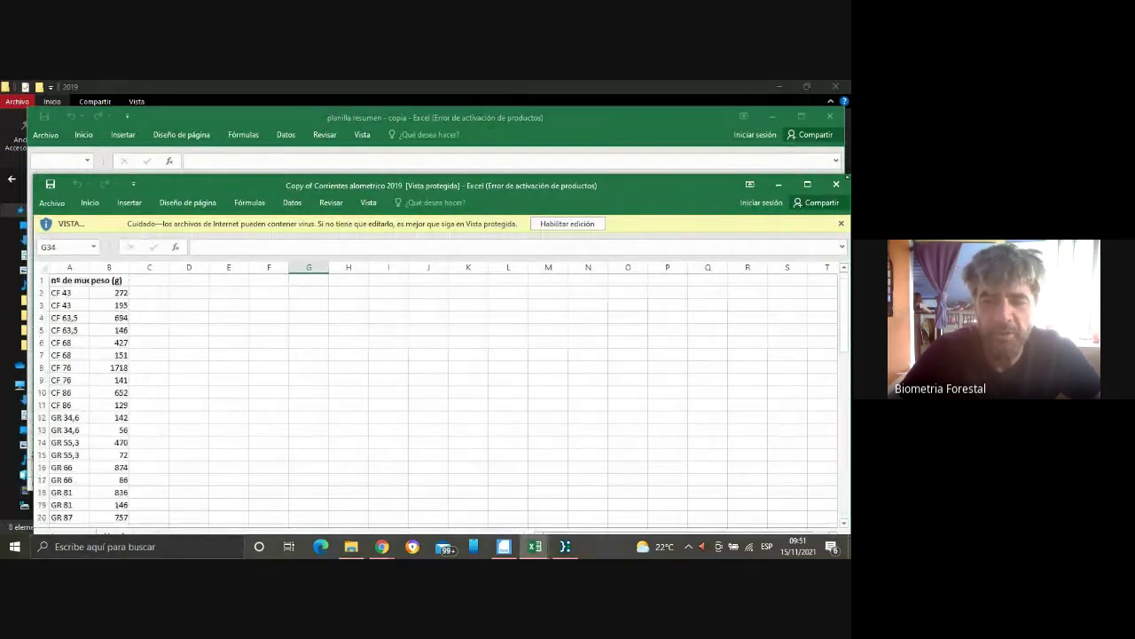
left_click(836, 183)
Return to the 2019 folder in File Explorer and open the corrientes-Datos Modelos Alométricos 2019 workbook.
mouse_move(351, 546)
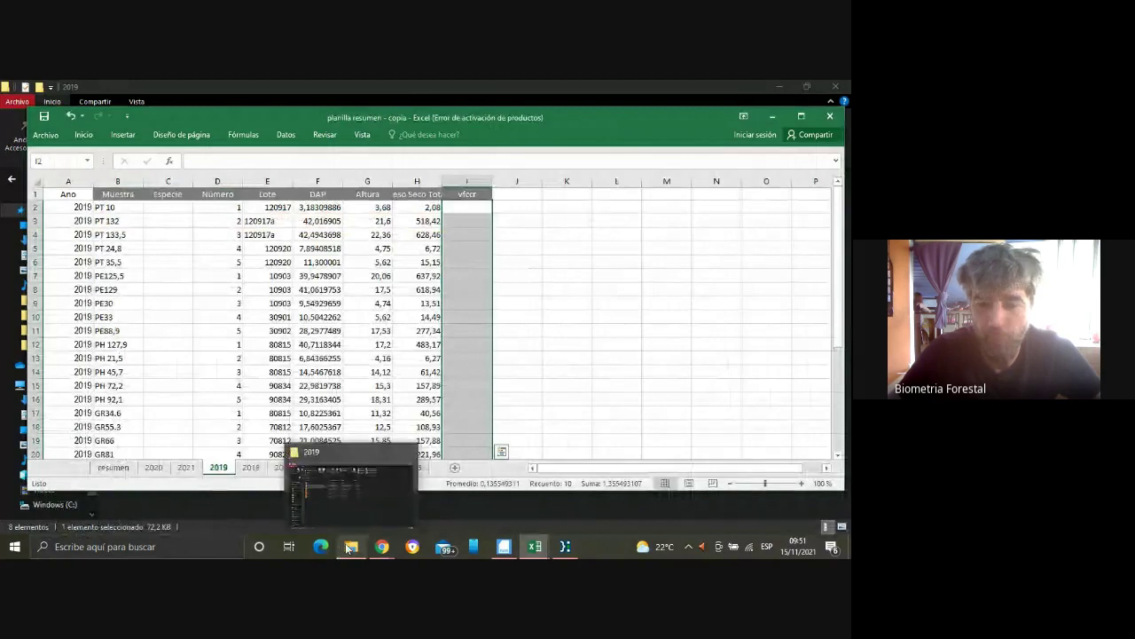
left_click(353, 510)
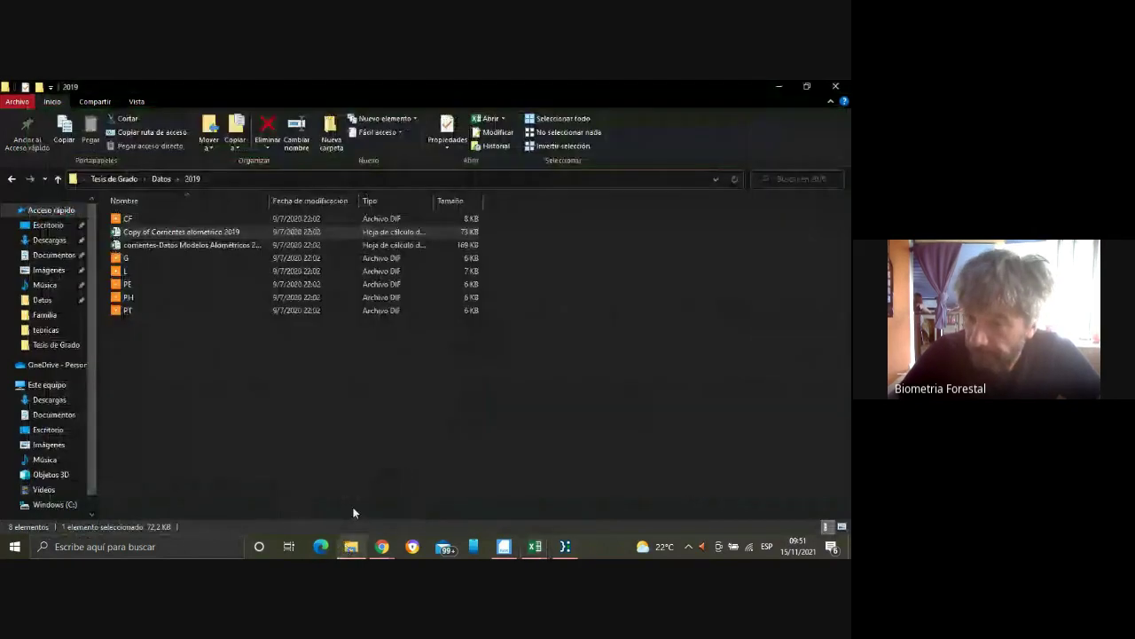
double_click(169, 244)
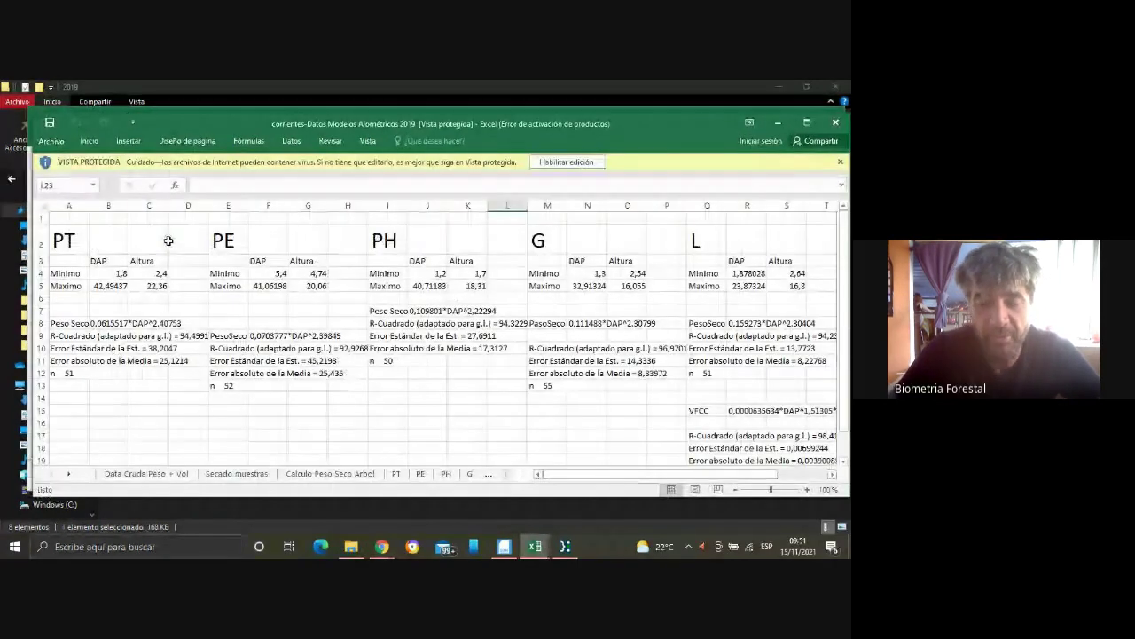
Examine the Pino taeda records on the PT sheet through the last 2019 sample.
left_click(395, 474)
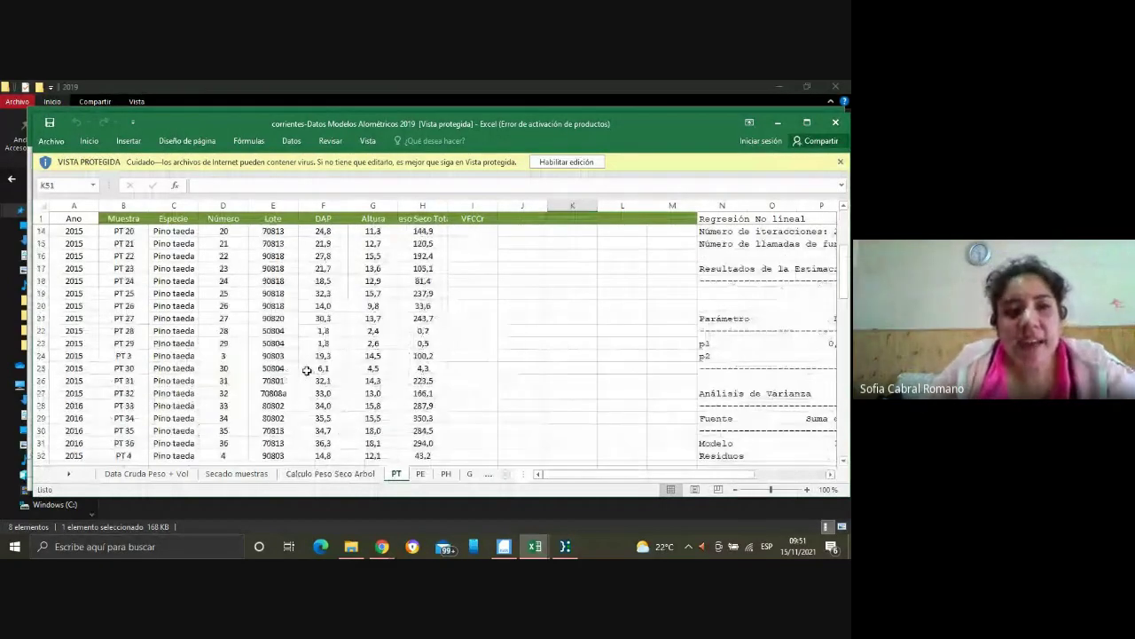
scroll(306, 370, "down", 12)
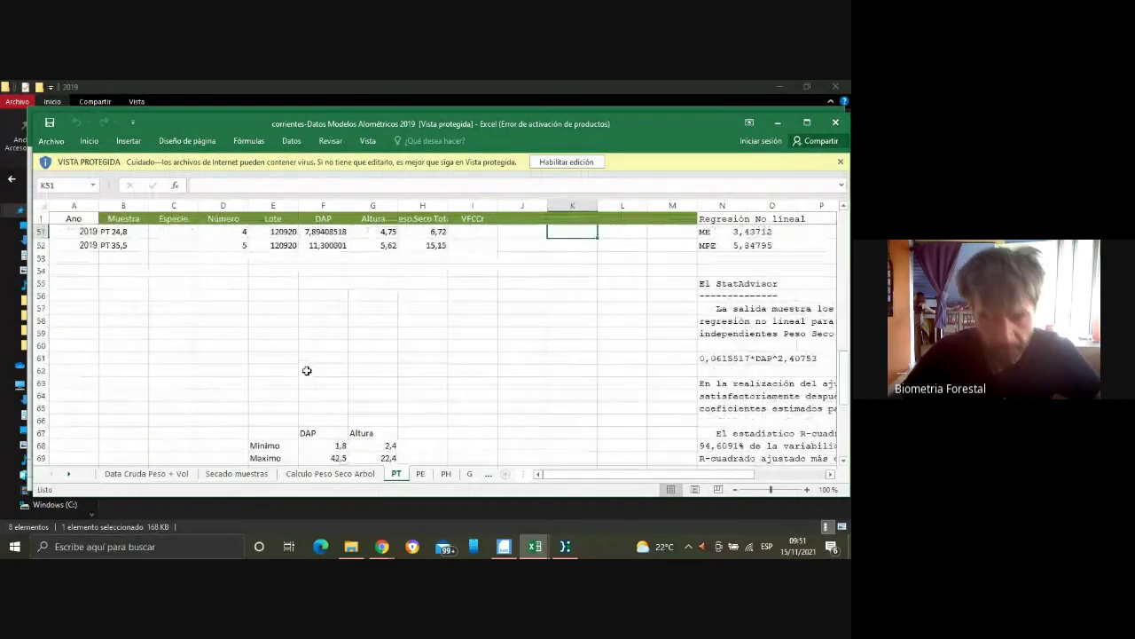
scroll(306, 370, "up", 6)
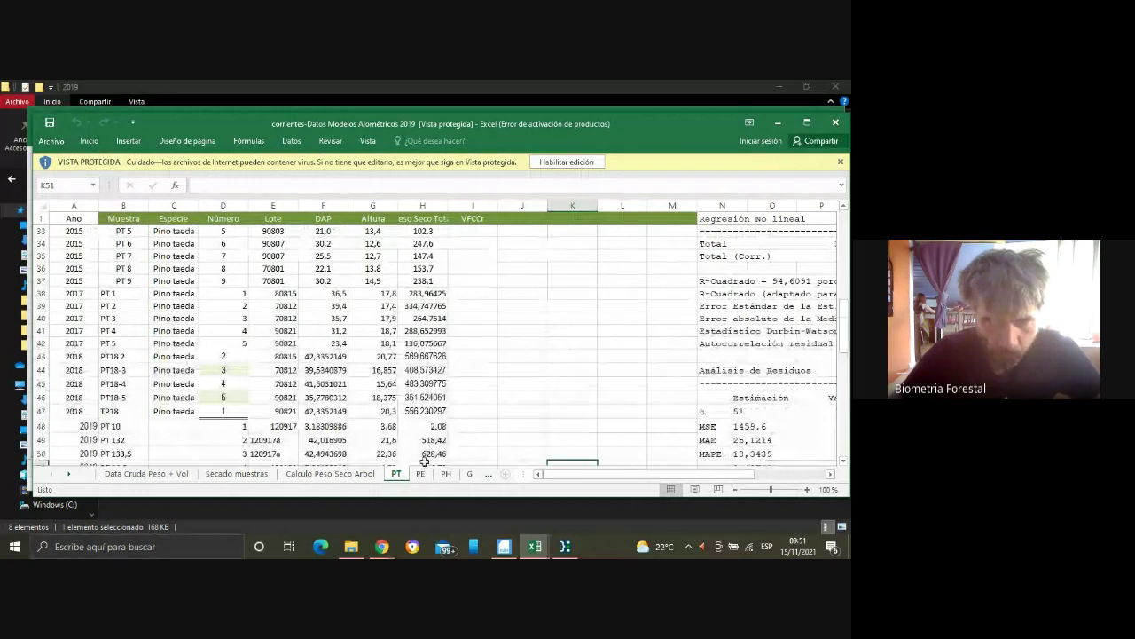
scroll(372, 416, "down", 6)
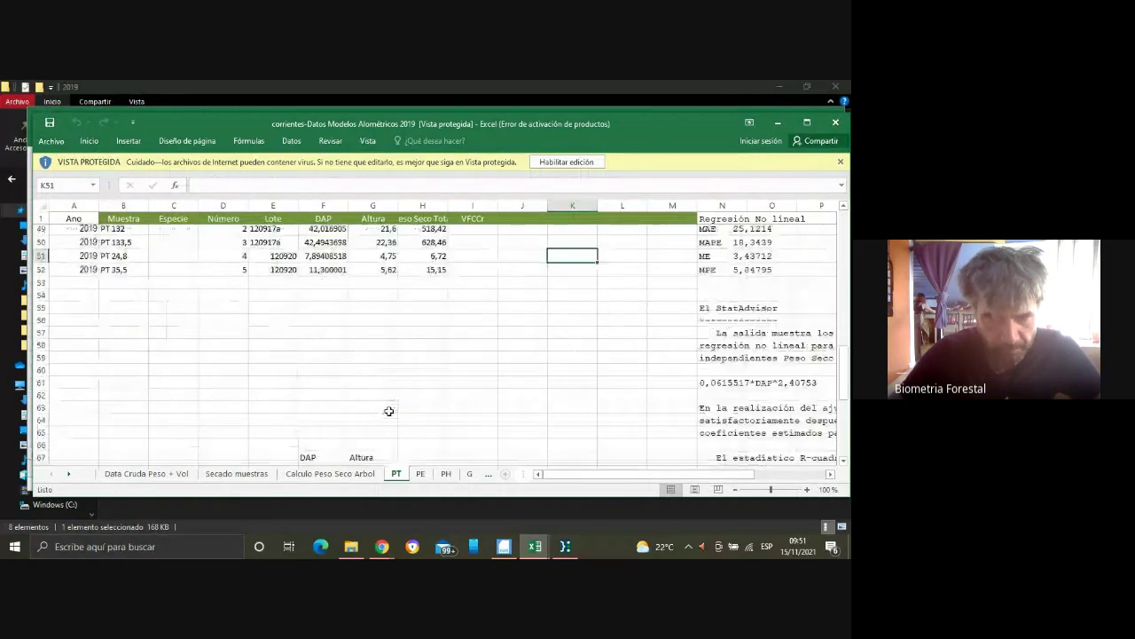
View the model summary on the G sheet, and return to the PT sheet to recheck its records by year.
left_click(470, 473)
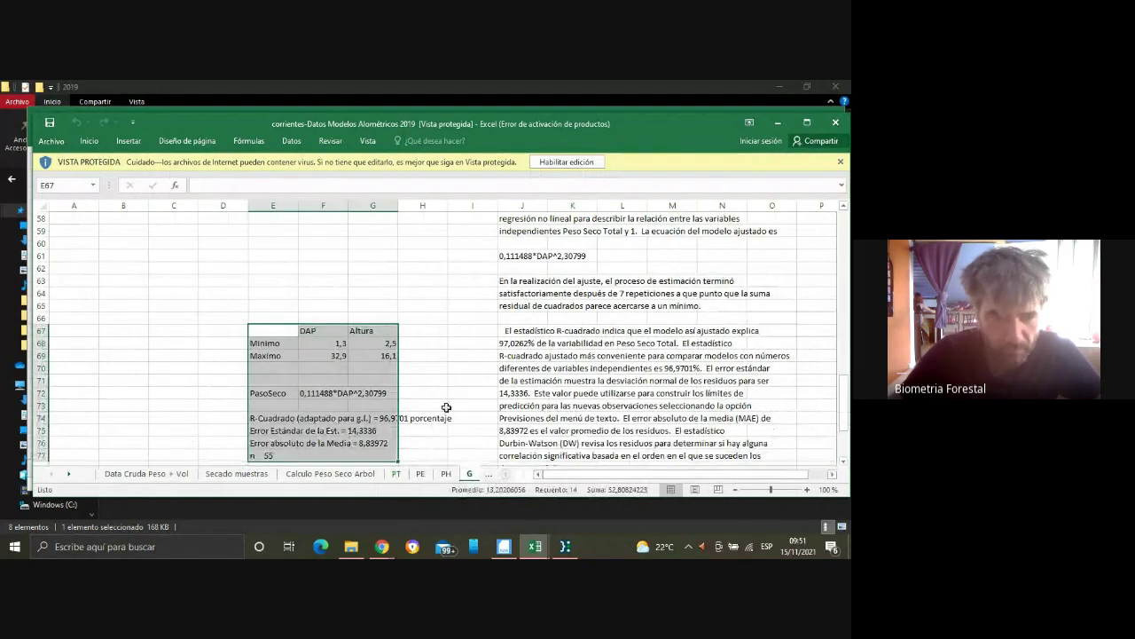
left_click(397, 474)
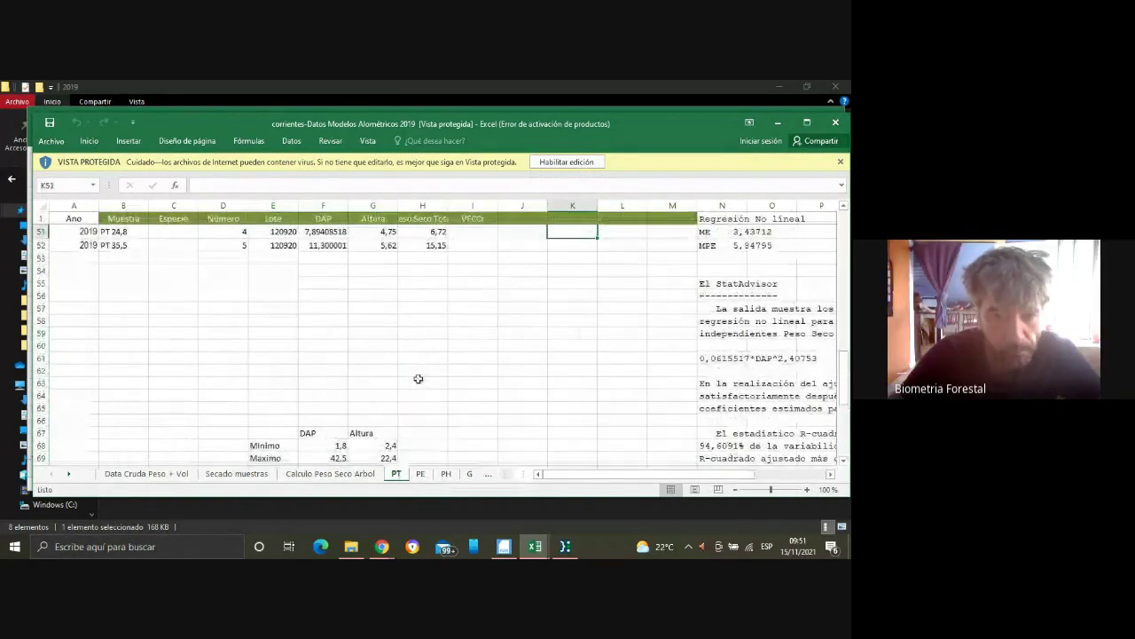
scroll(420, 356, "up", 5)
scroll(419, 356, "up", 5)
scroll(417, 355, "down", 7)
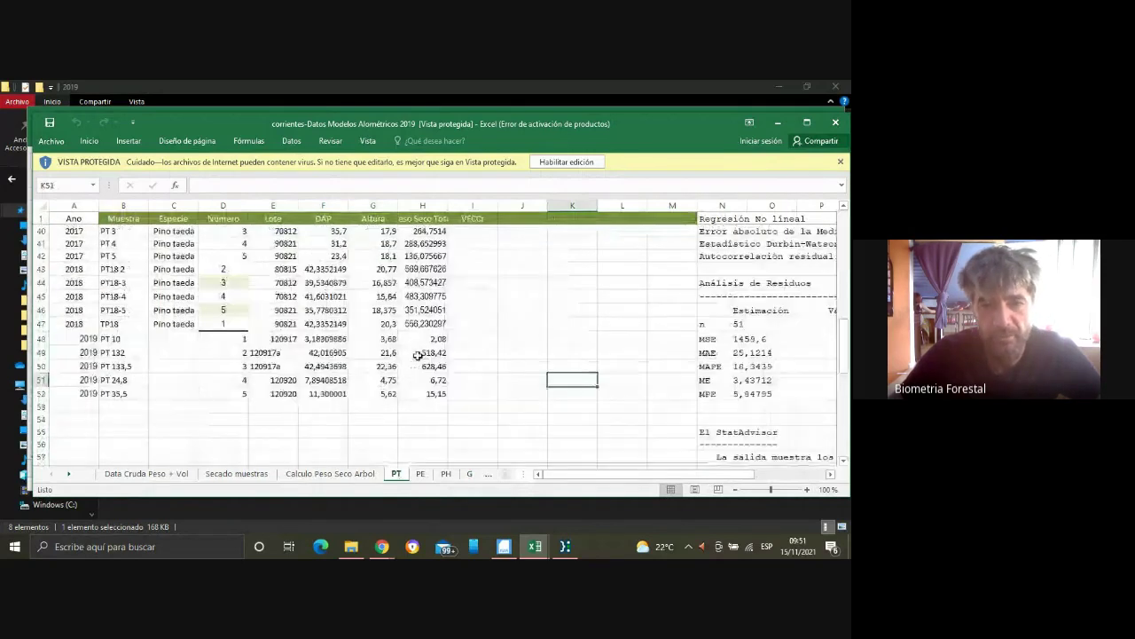
Examine the Grevilea records on the G sheet down to the 2018 and 2019 samples.
left_click(469, 474)
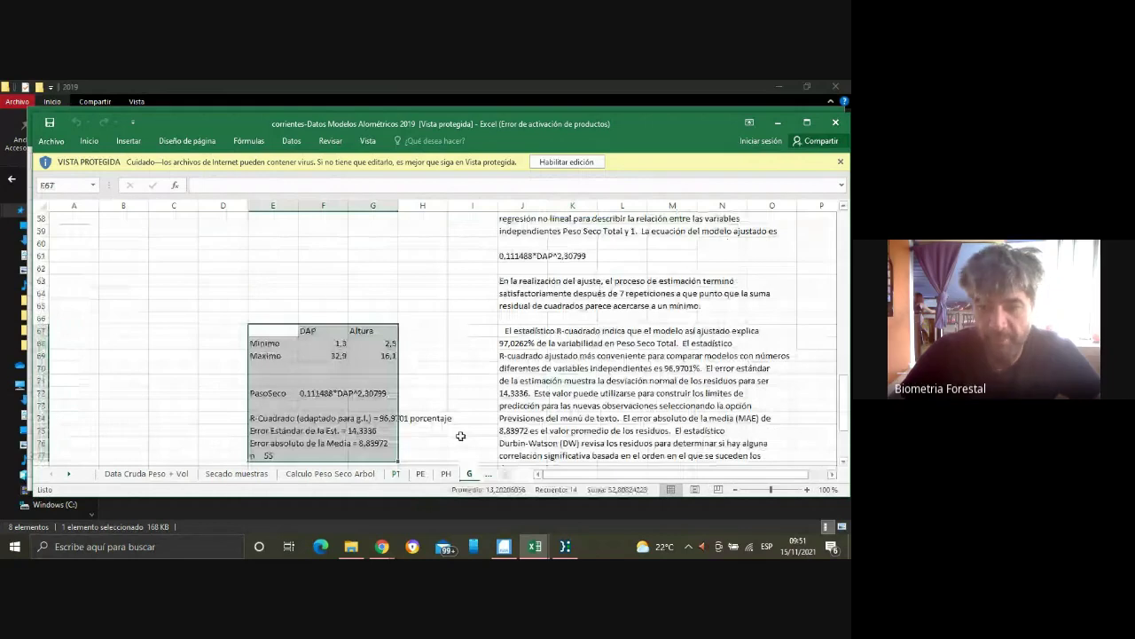
scroll(460, 436, "up", 19)
scroll(422, 368, "down", 13)
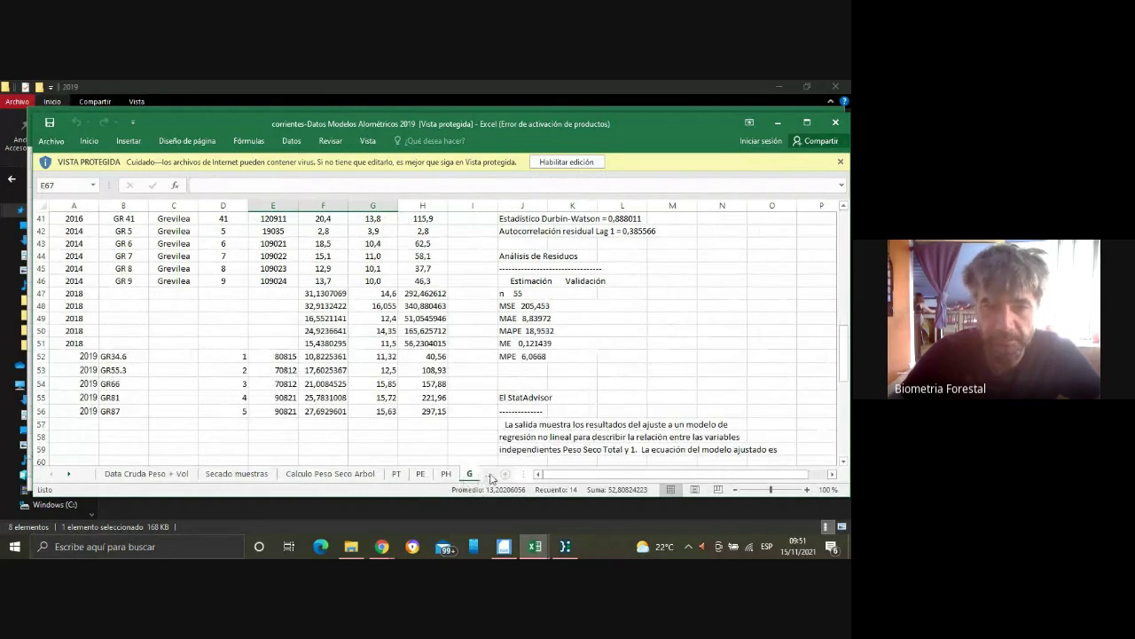
View the PE summary and the first PT records, and display the Data Cruda Peso + Vol sheet.
left_click(422, 473)
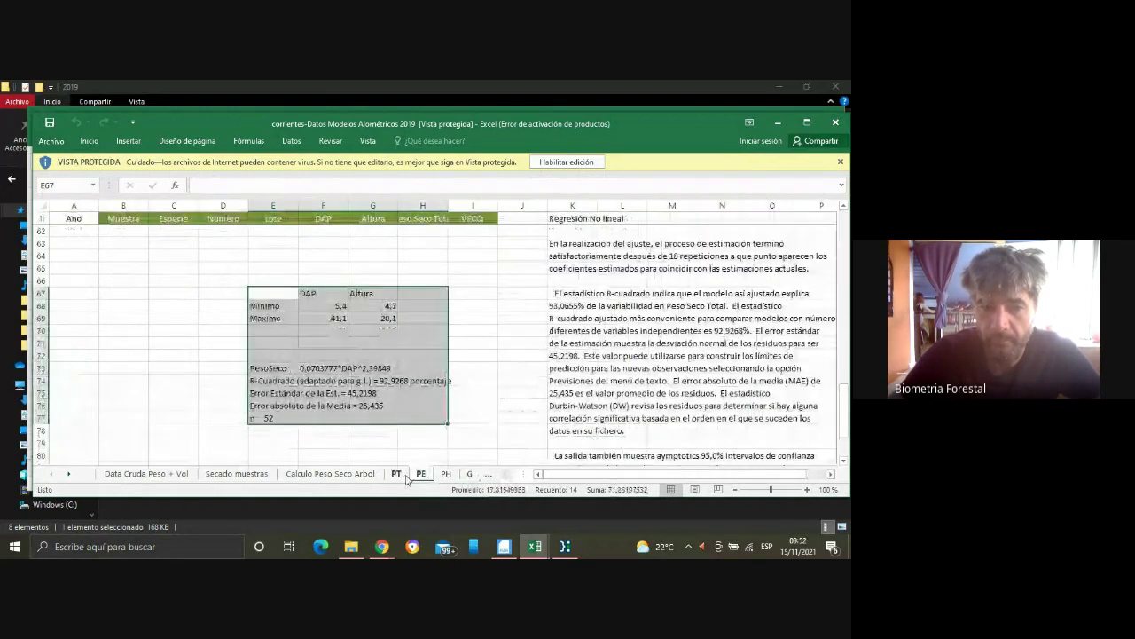
left_click(396, 474)
scroll(384, 371, "up", 13)
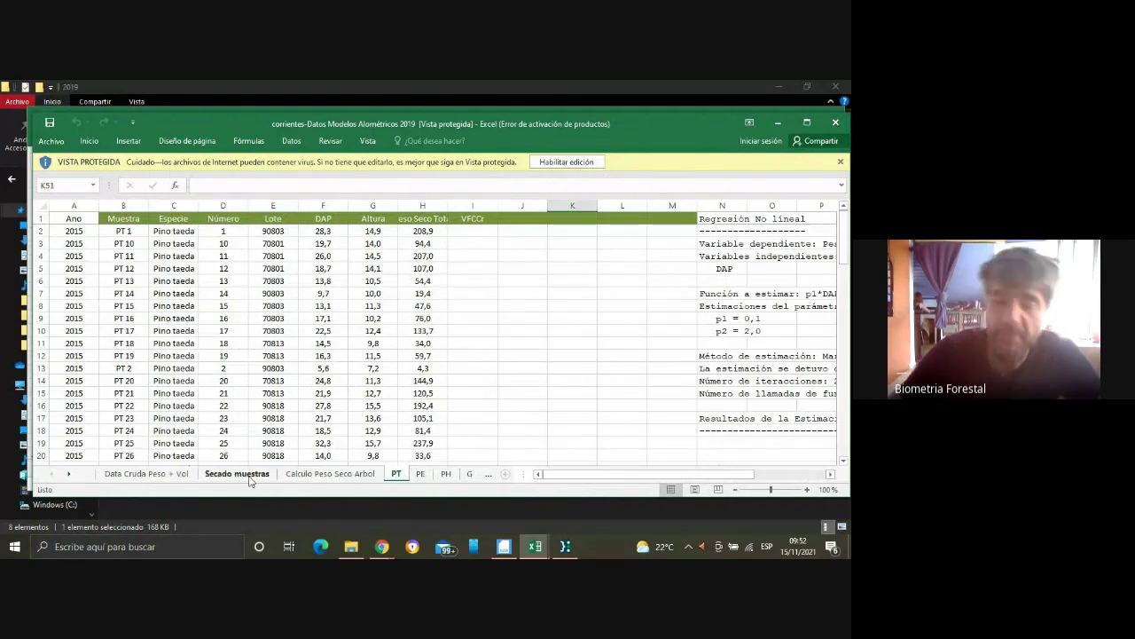
left_click(160, 479)
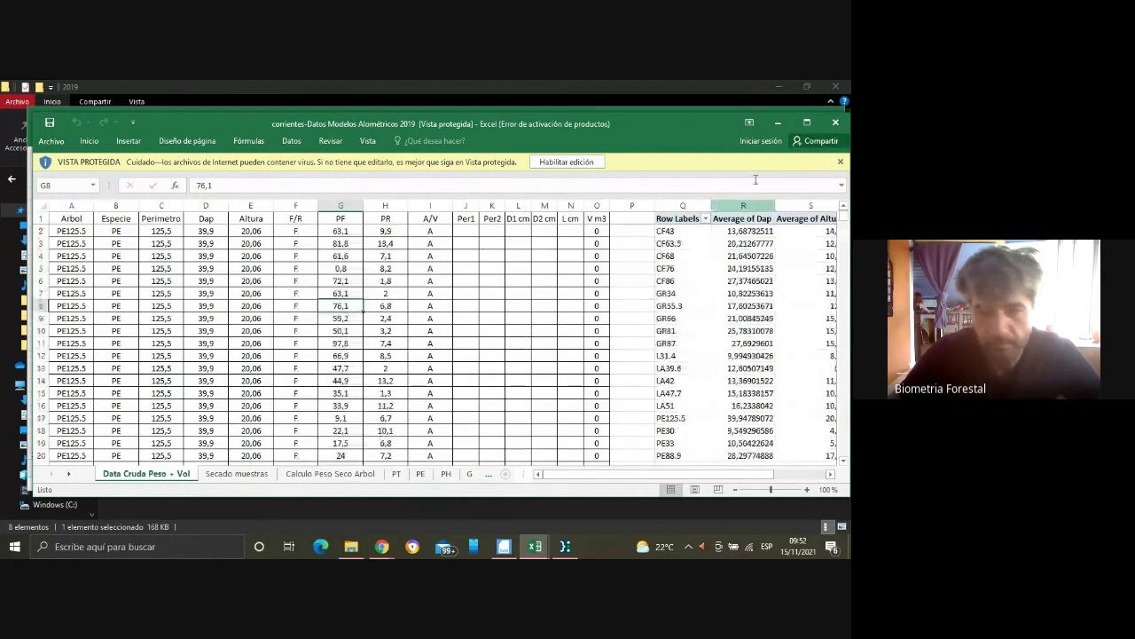
Put the 2019 allometric workbook out of view and return to the Datos folder in File Explorer.
left_click(785, 124)
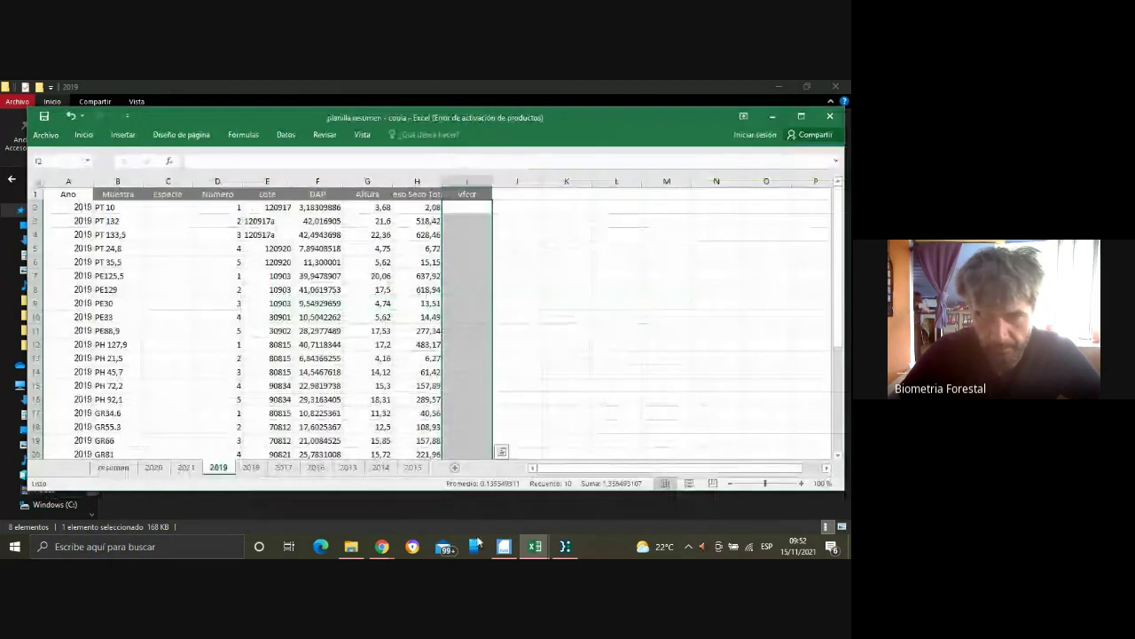
left_click(353, 548)
left_click(11, 181)
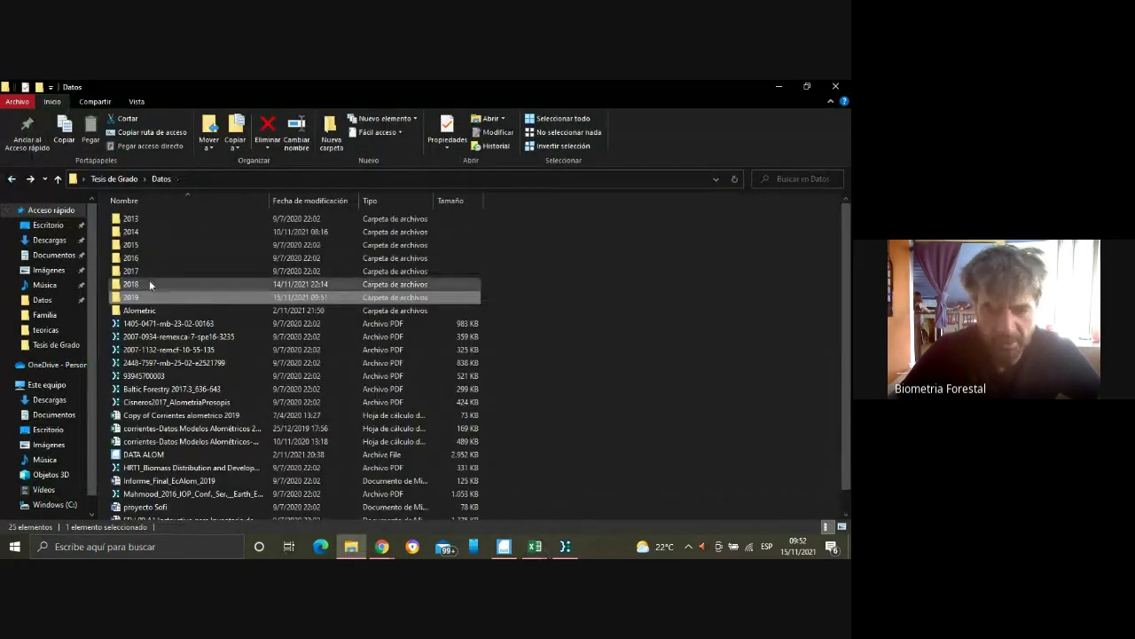
Switch to the planilla resumen workbook and examine the resumen sheet's columns through volume and the biomass weights.
mouse_move(543, 547)
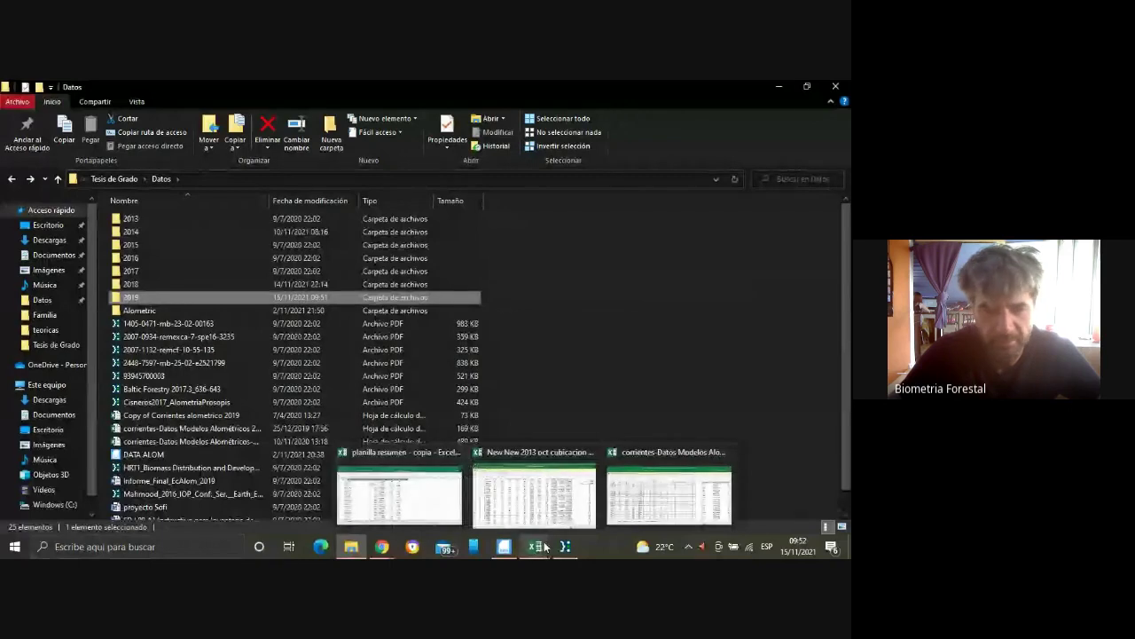
left_click(408, 497)
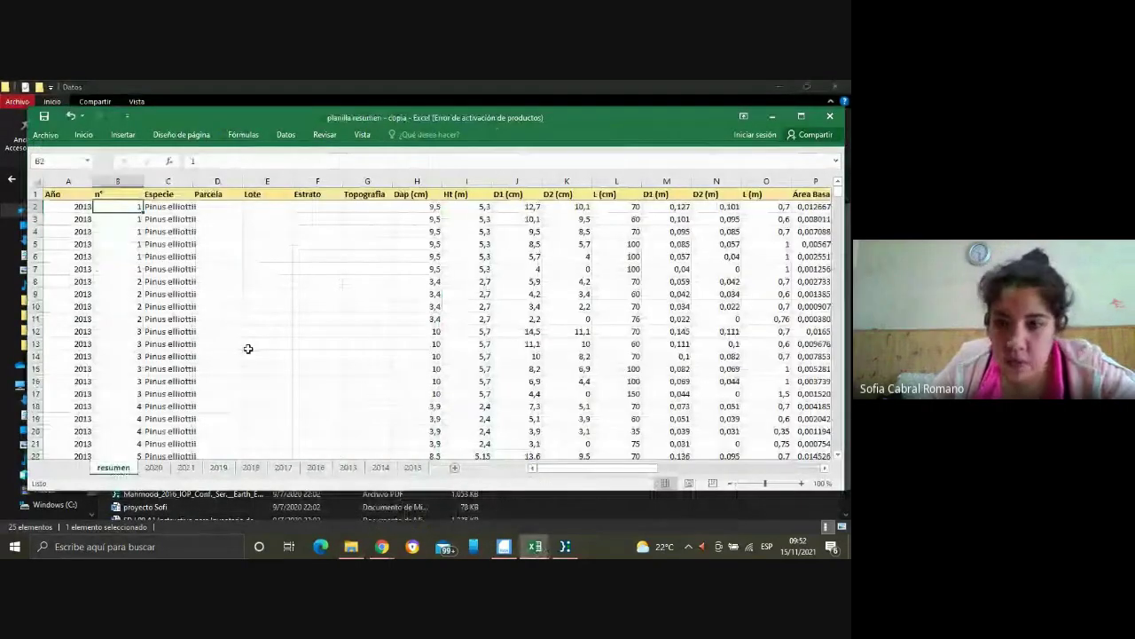
left_click_drag(553, 469, 607, 474)
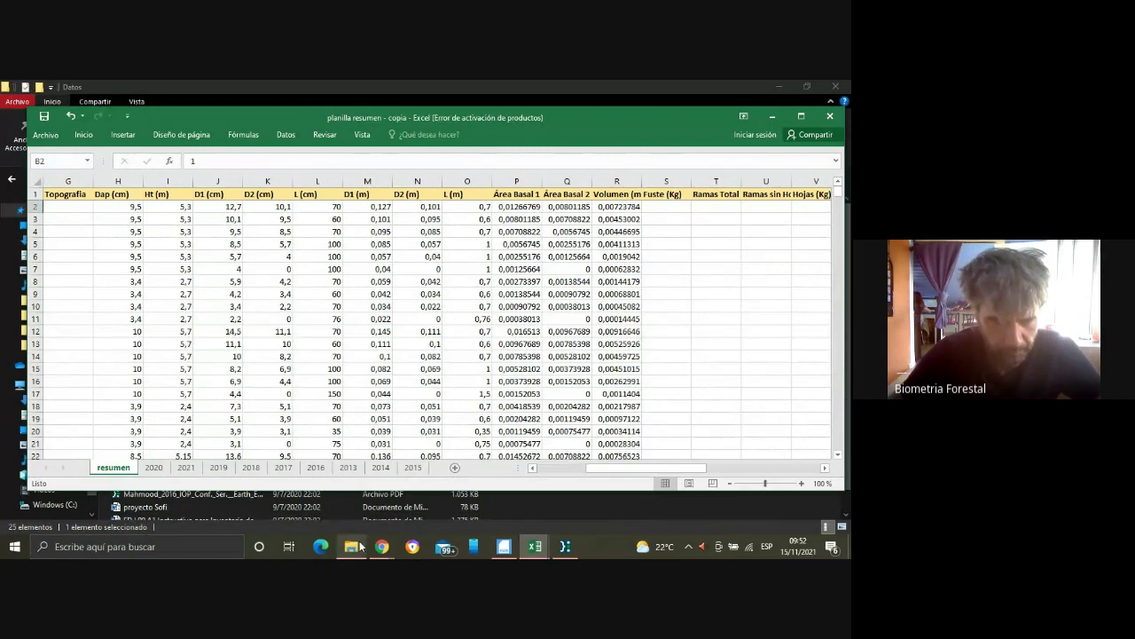
mouse_move(360, 544)
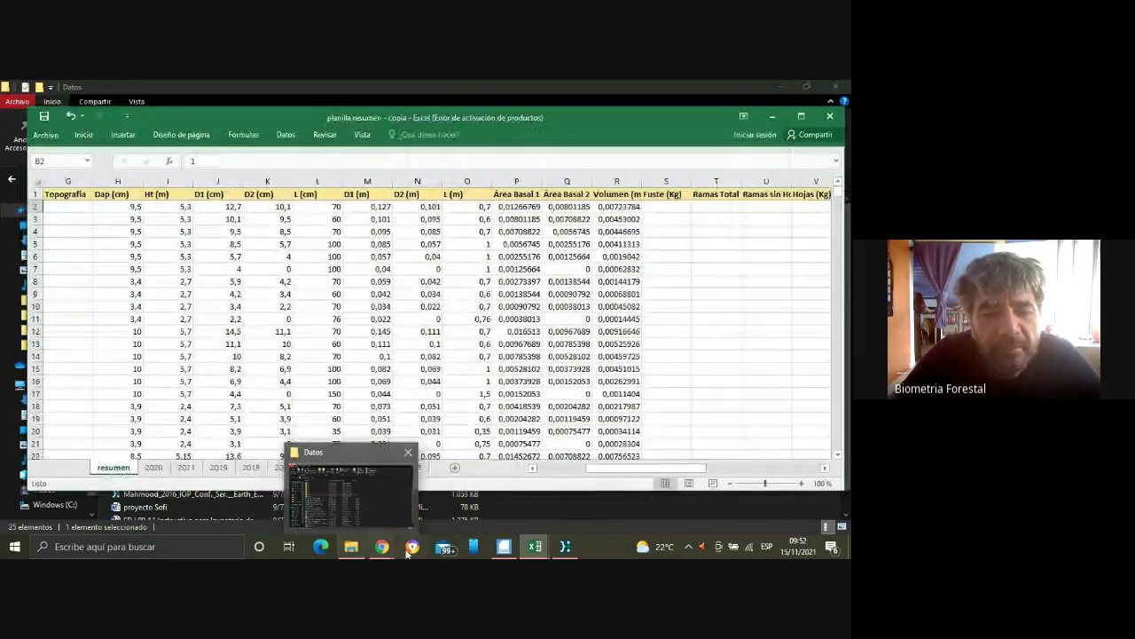
left_click(714, 339)
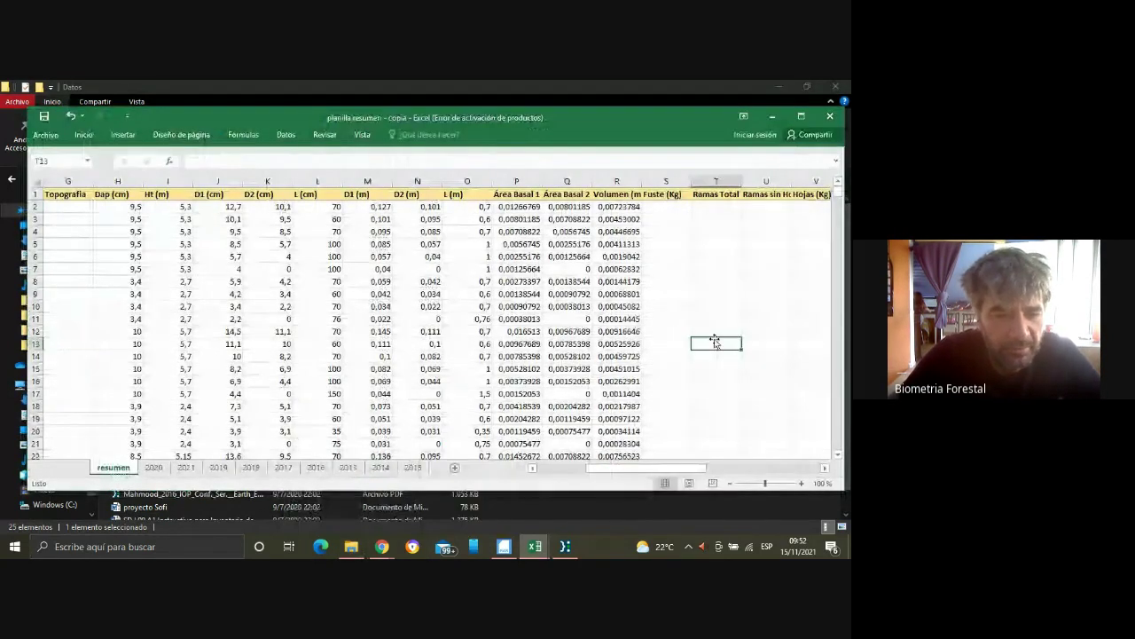
left_click_drag(617, 470, 618, 472)
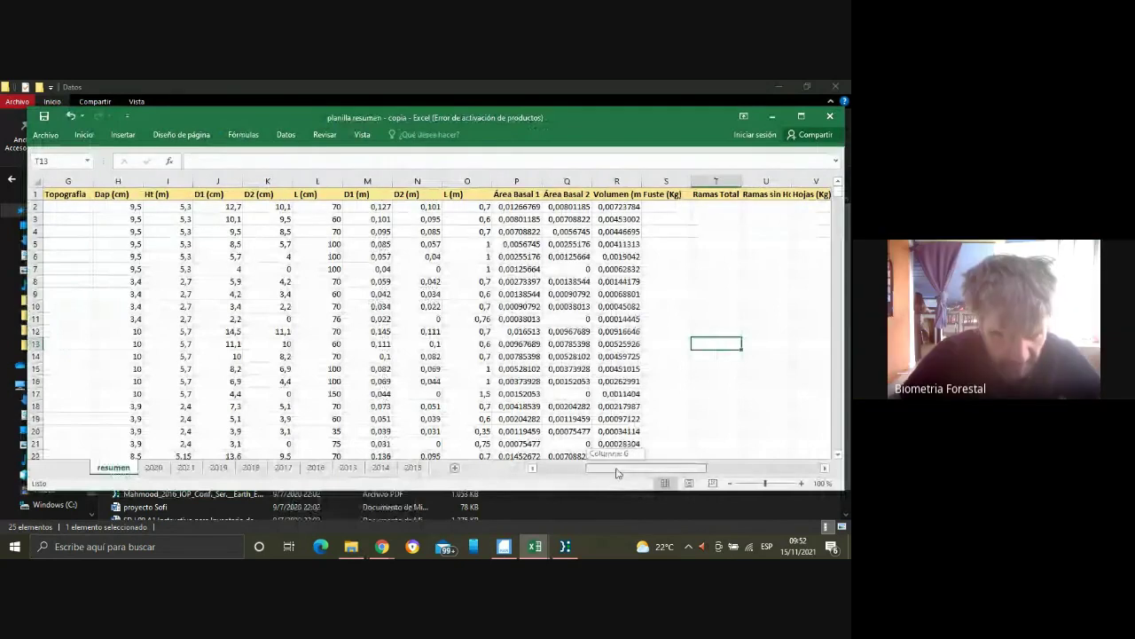
Examine the Pinus elliottii records and measurement columns on the summary workbook's 2013 sheet.
left_click(348, 467)
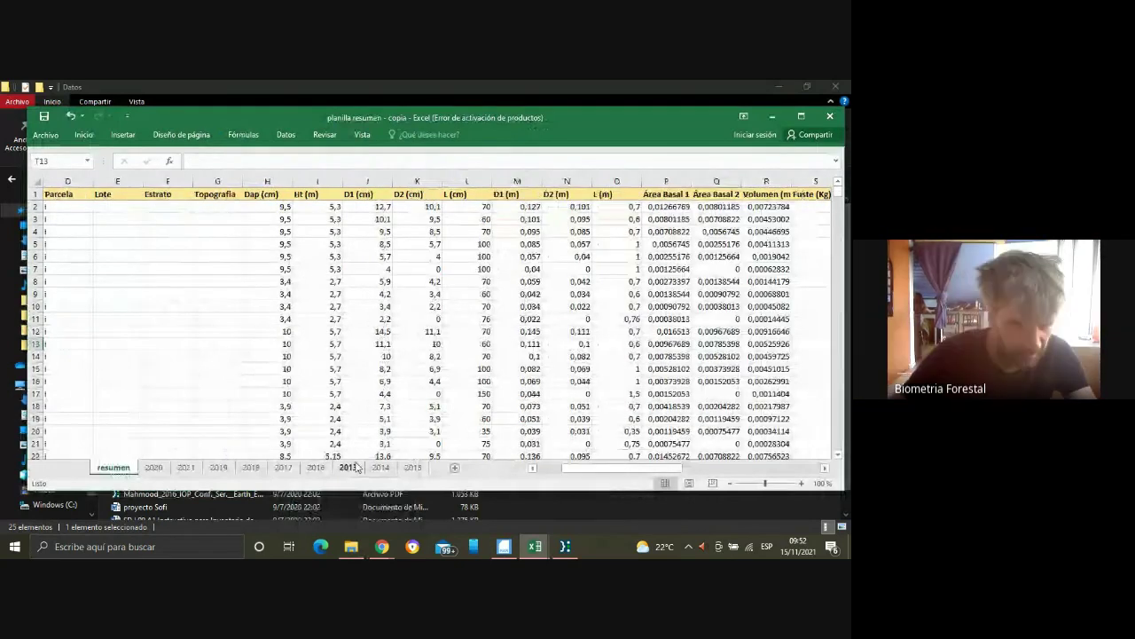
left_click_drag(578, 471, 602, 472)
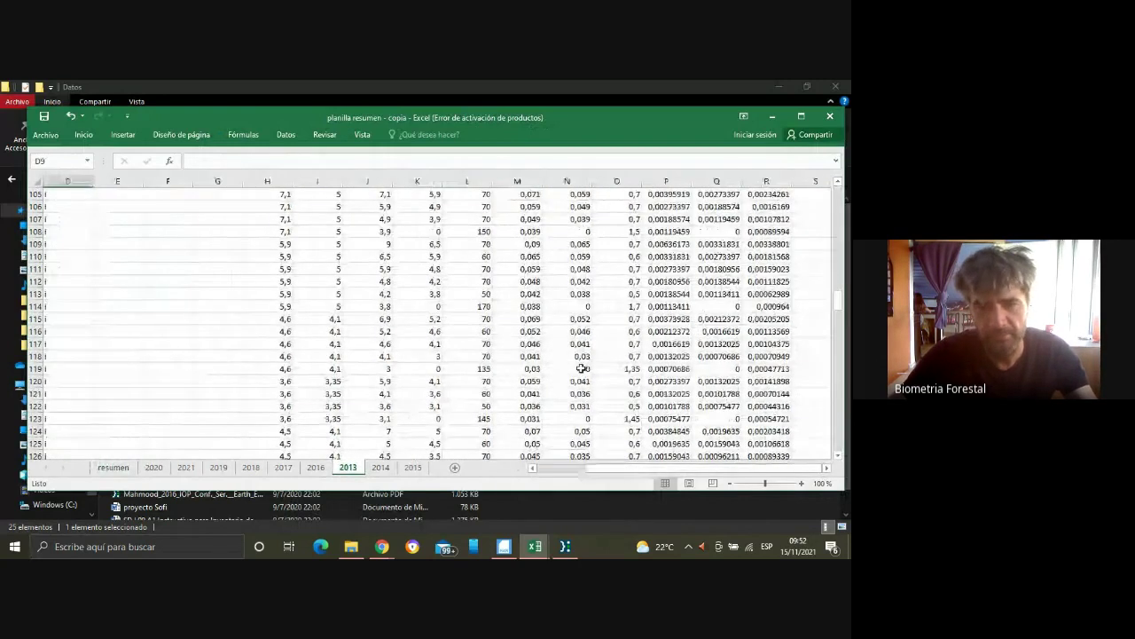
scroll(582, 367, "up", 20)
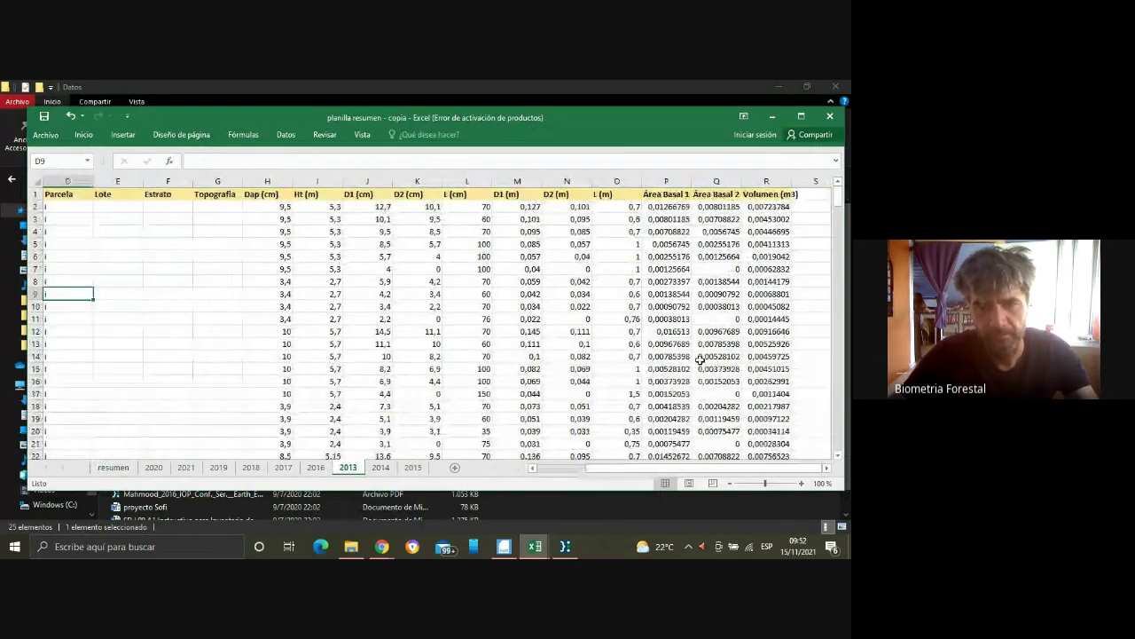
scroll(635, 477, "left", 3)
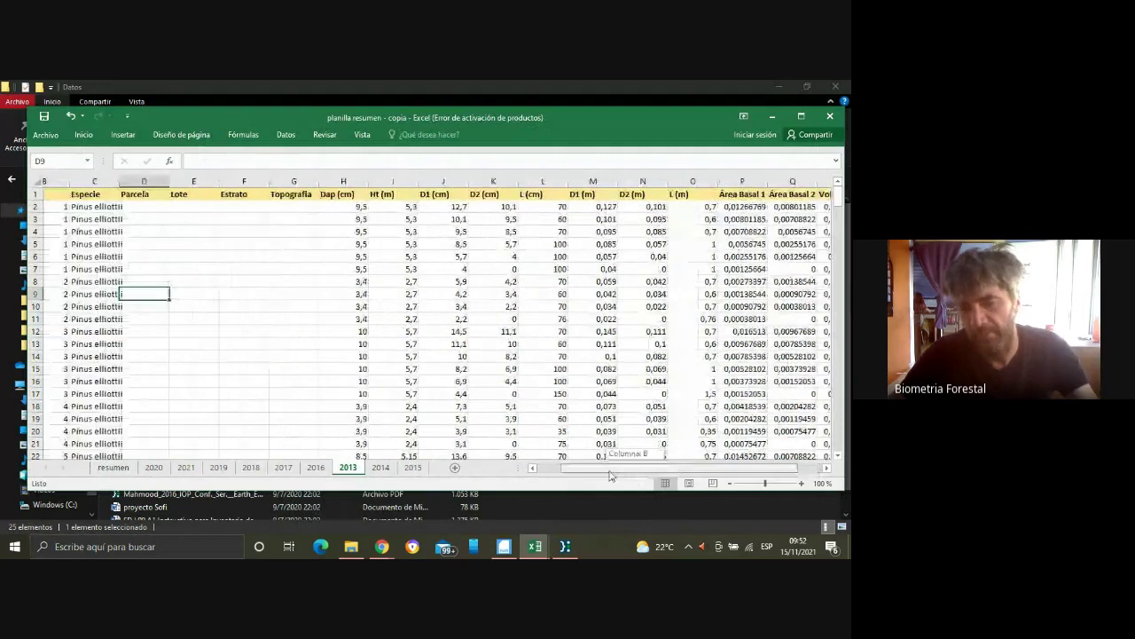
scroll(402, 373, "down", 20)
scroll(402, 374, "down", 20)
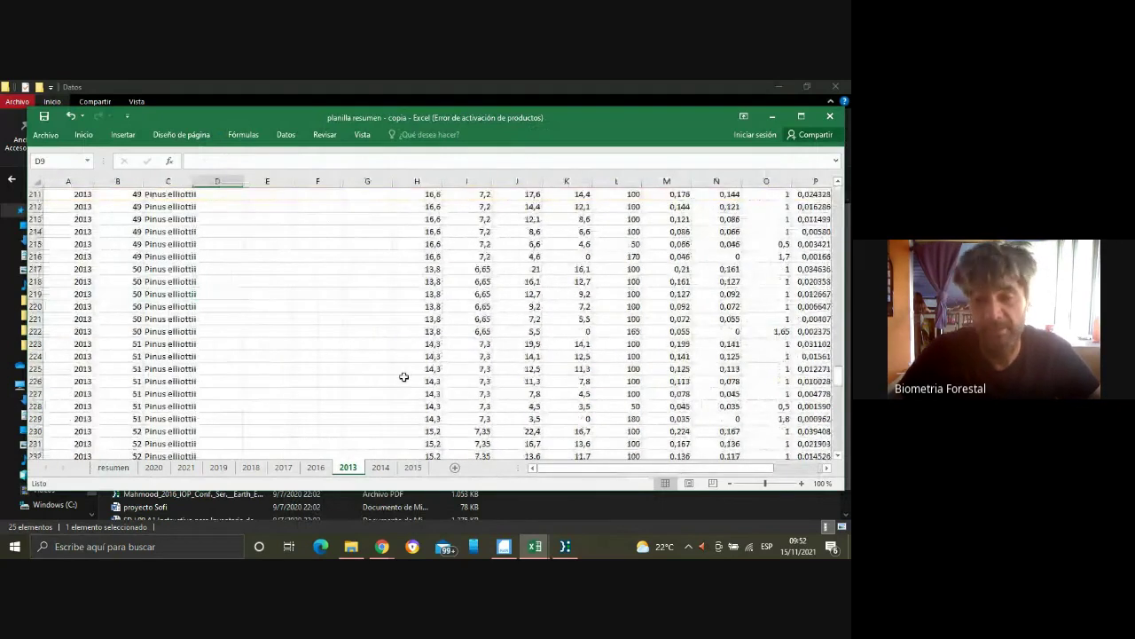
Open the New New 2013 oct cubicacion workbook from the 2013 folder in Datos and maximize its window.
key("alt+Tab")
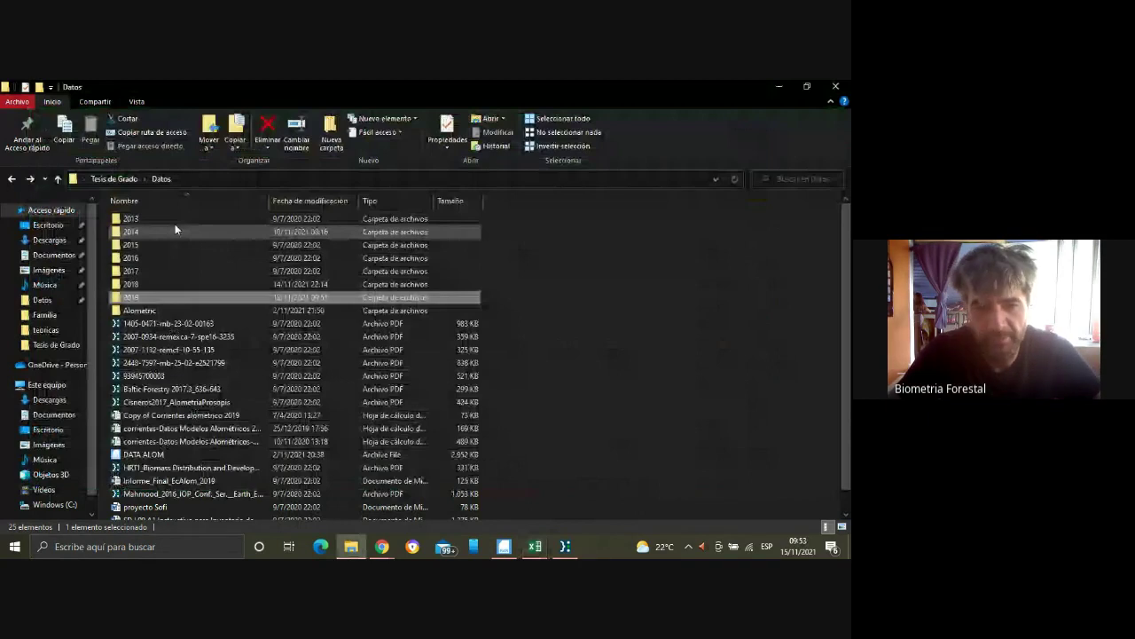
double_click(174, 220)
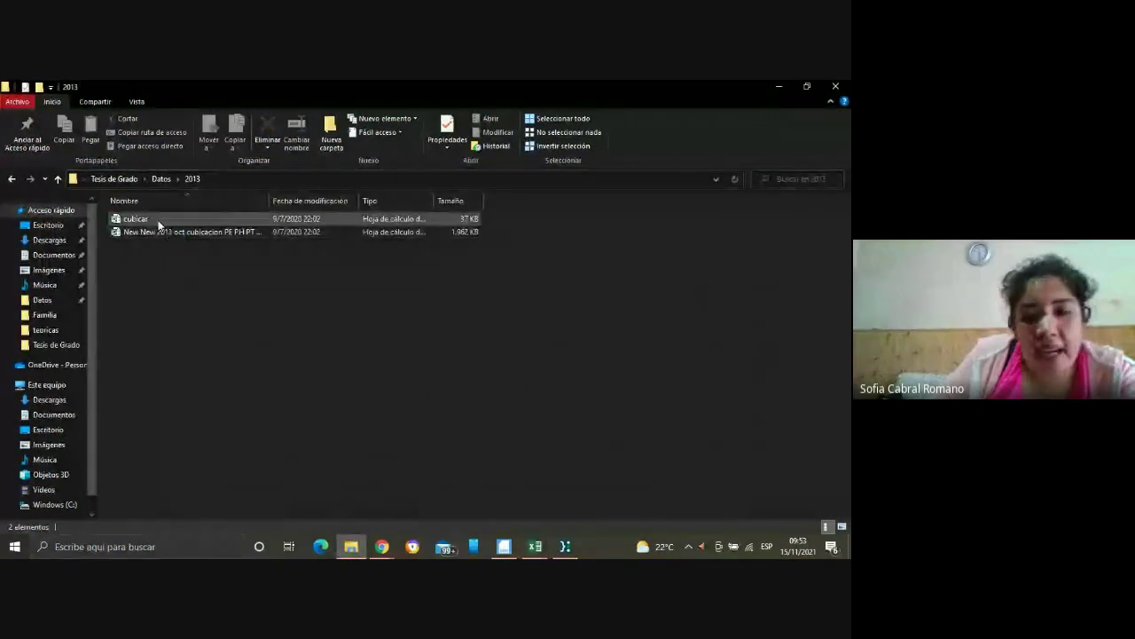
double_click(172, 232)
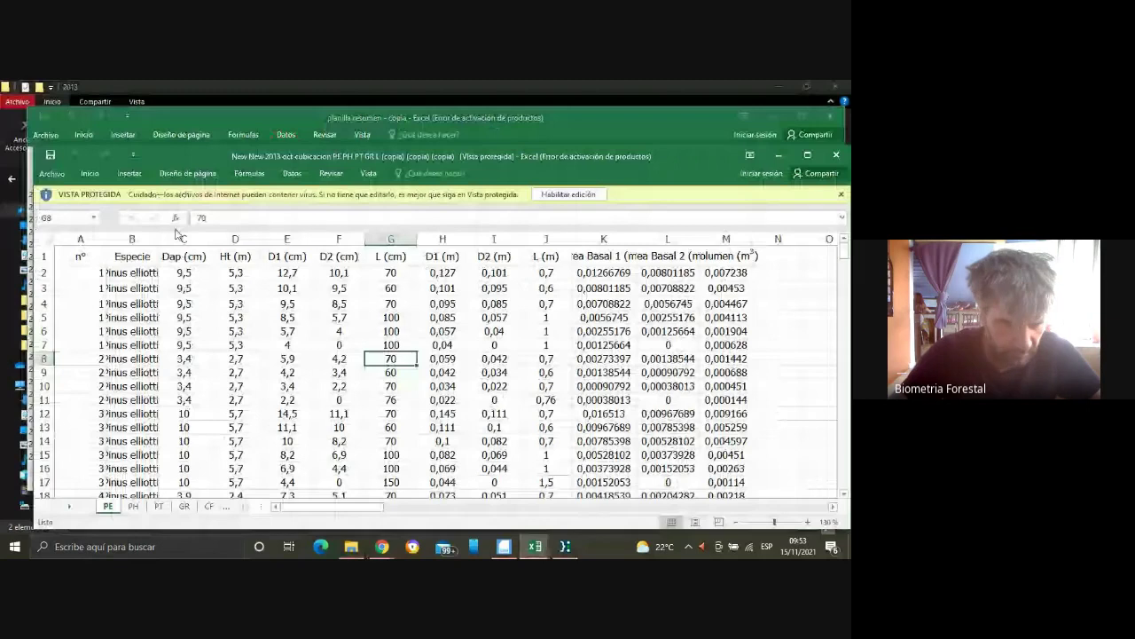
key("super+Up")
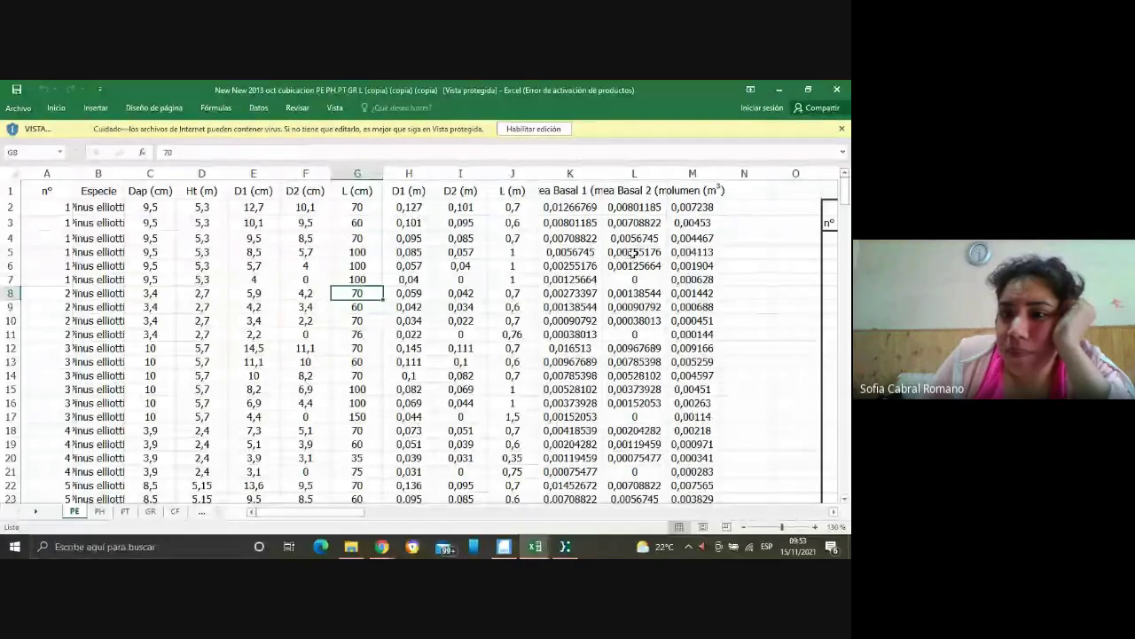
Check the PE sheet's tree number, Dap and Volumen (m3) columns.
left_click(683, 189)
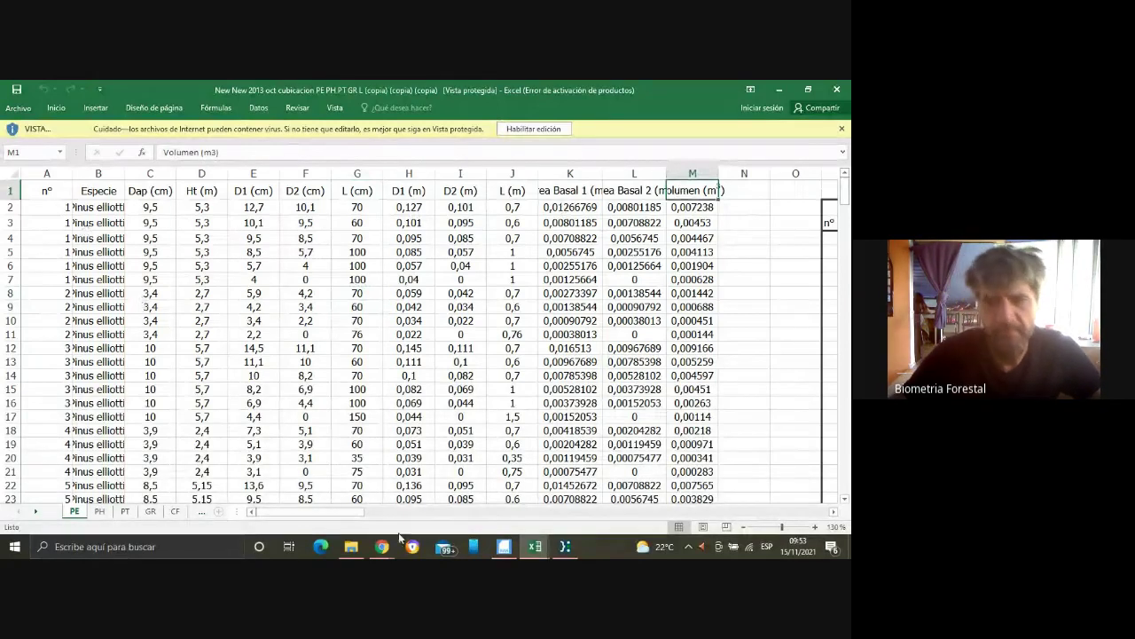
left_click(142, 204)
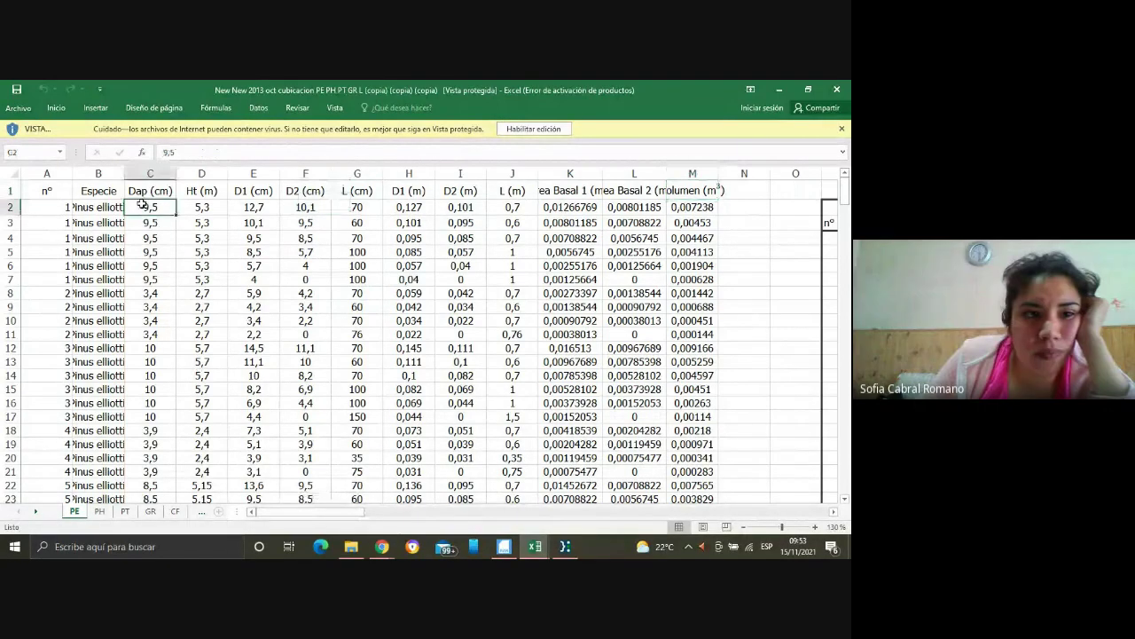
left_click(62, 190)
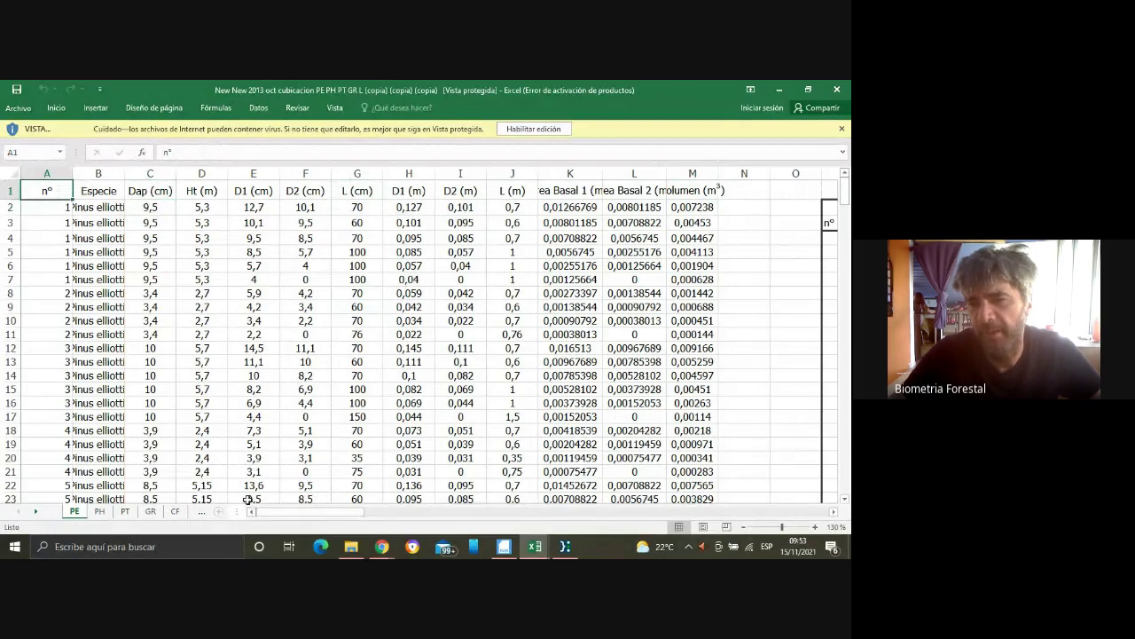
View the PE sheet's per-tree summary table of summed volume, average Dap and average height.
left_click_drag(285, 512, 445, 516)
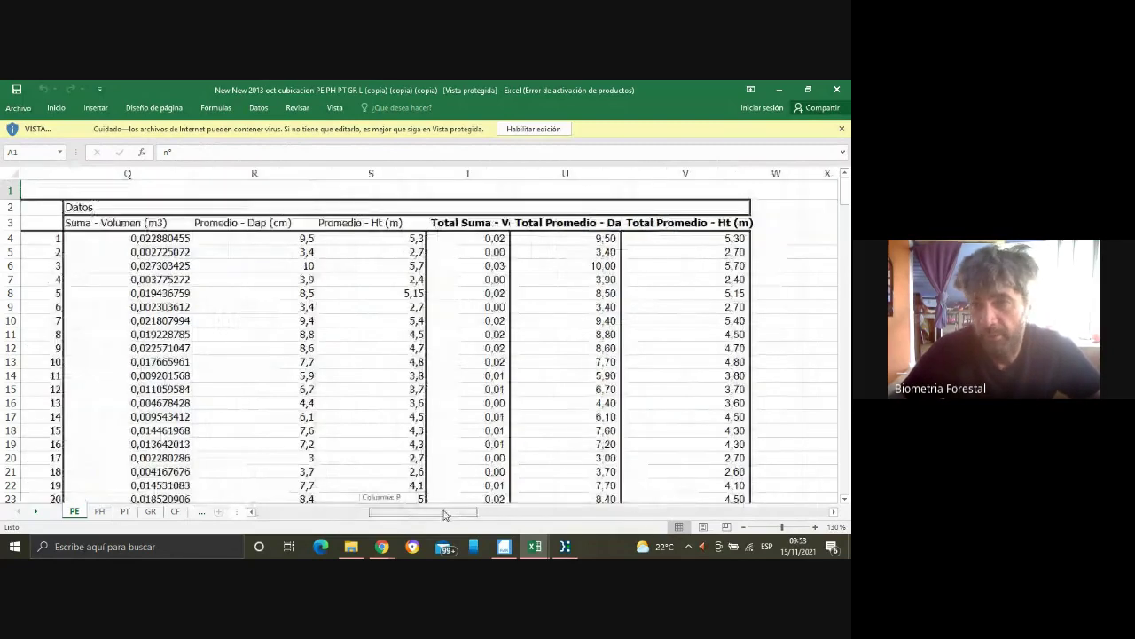
left_click_drag(445, 515, 440, 518)
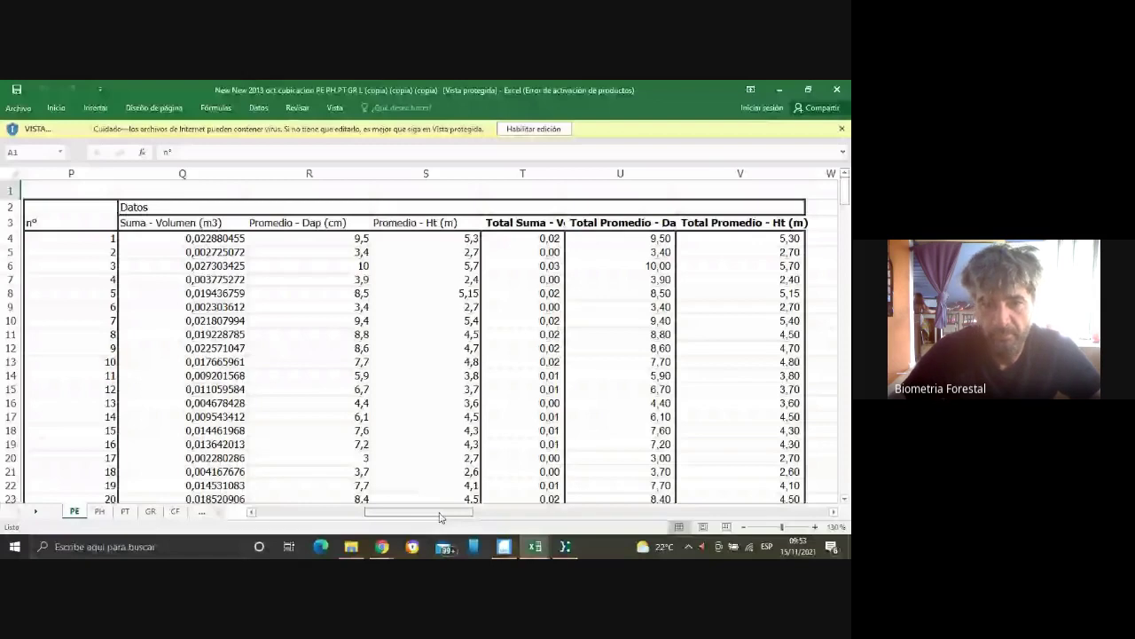
left_click_drag(441, 518, 442, 518)
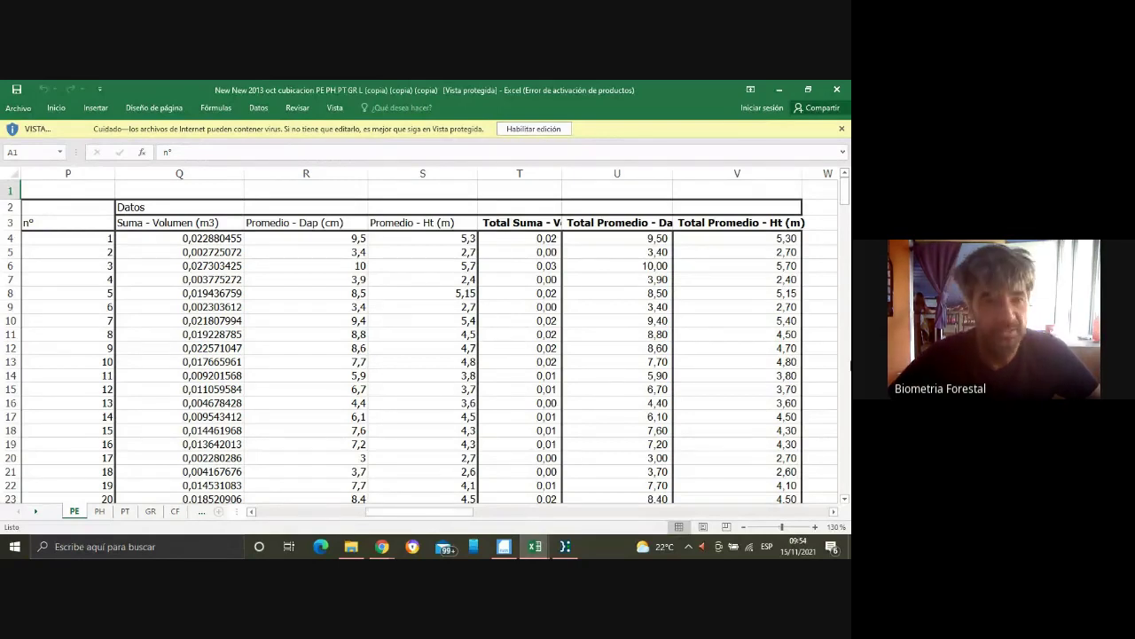
mouse_move(847, 189)
left_mouse_down()
mouse_move(846, 204)
mouse_move(846, 179)
left_mouse_up()
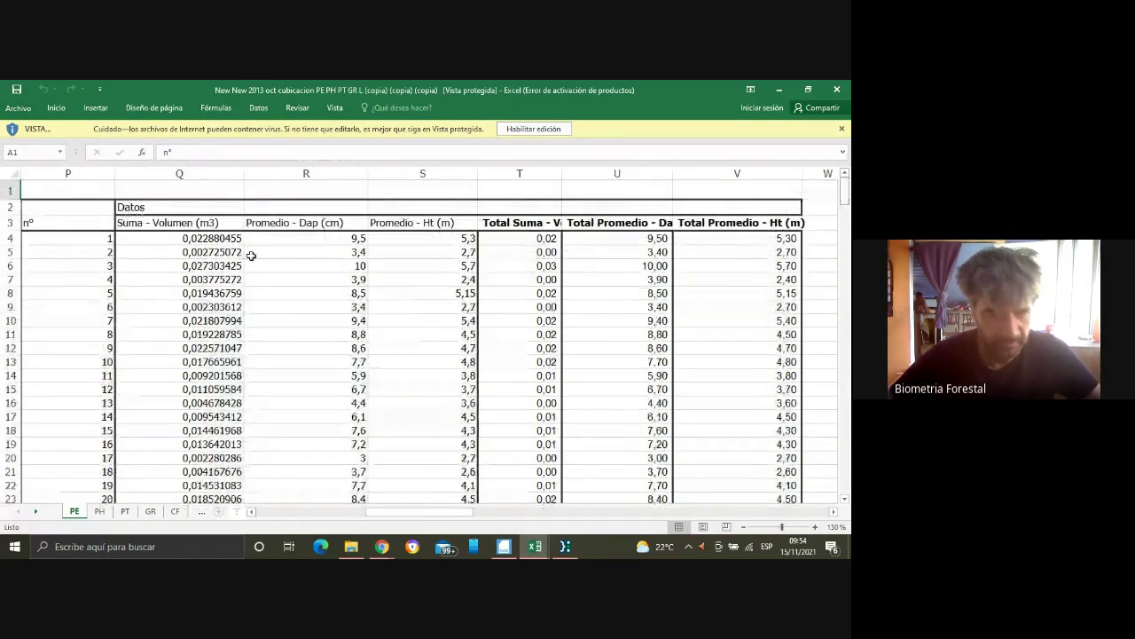
left_click(301, 237)
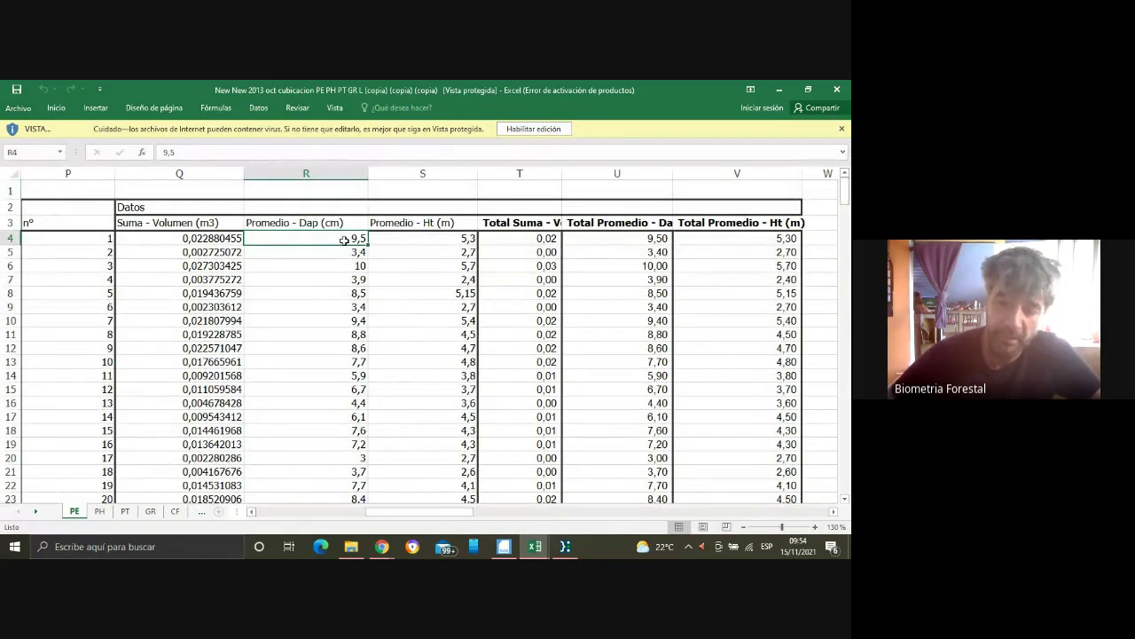
Compare the first tree's repeated Dap entries and inspect the Volumen formulas of its sections against the per-tree volume sums.
left_click_drag(405, 513, 289, 516)
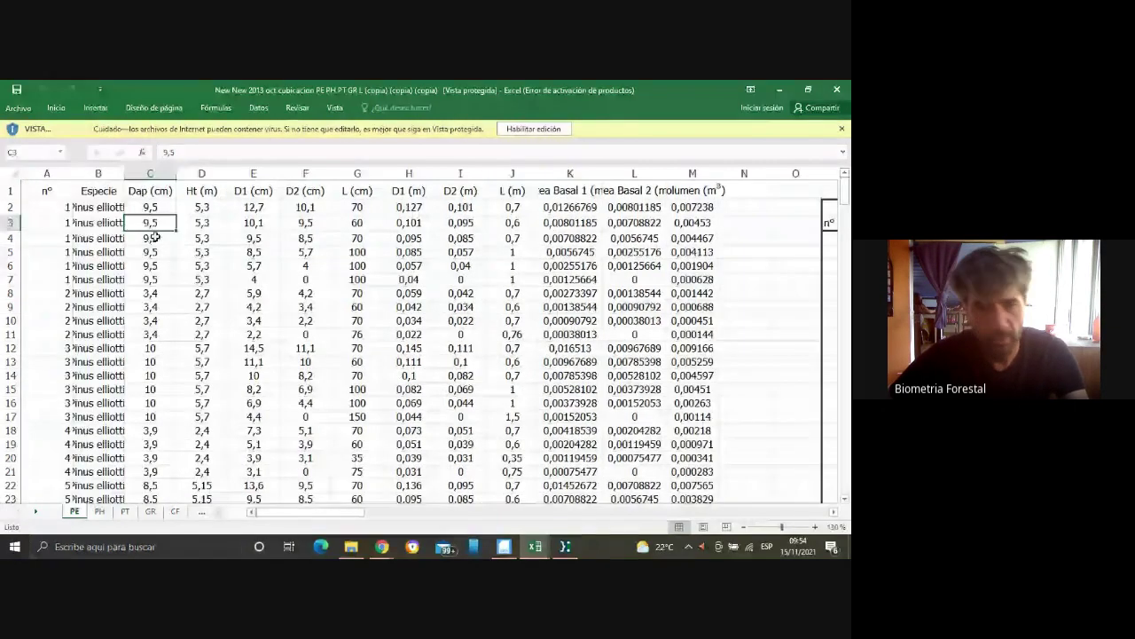
left_click(152, 252)
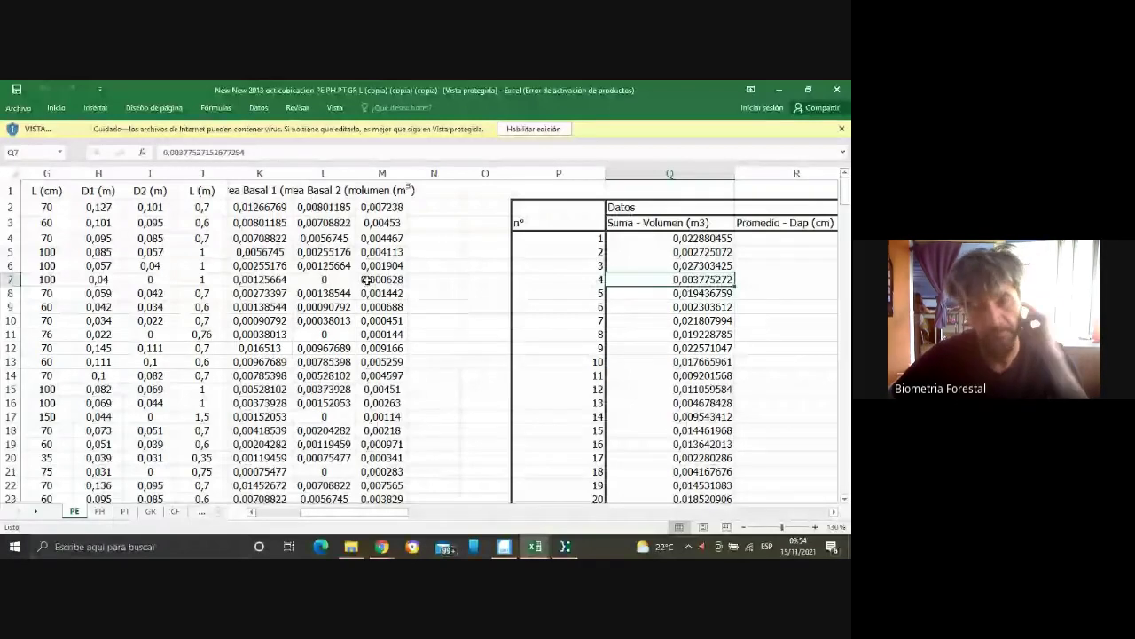
left_click(385, 207)
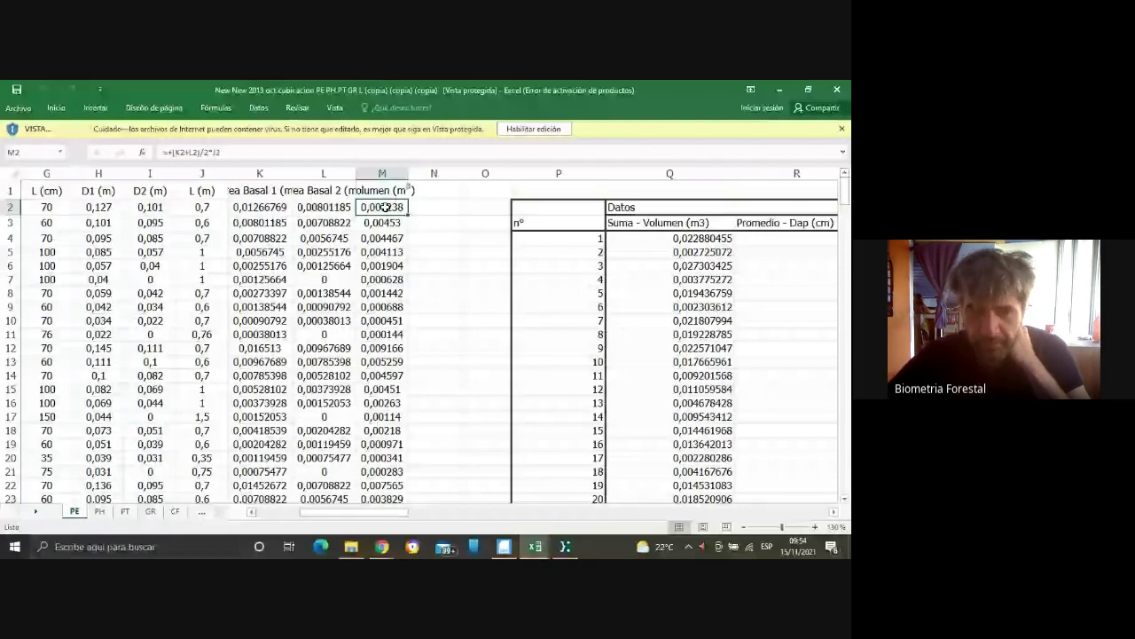
left_click(390, 222)
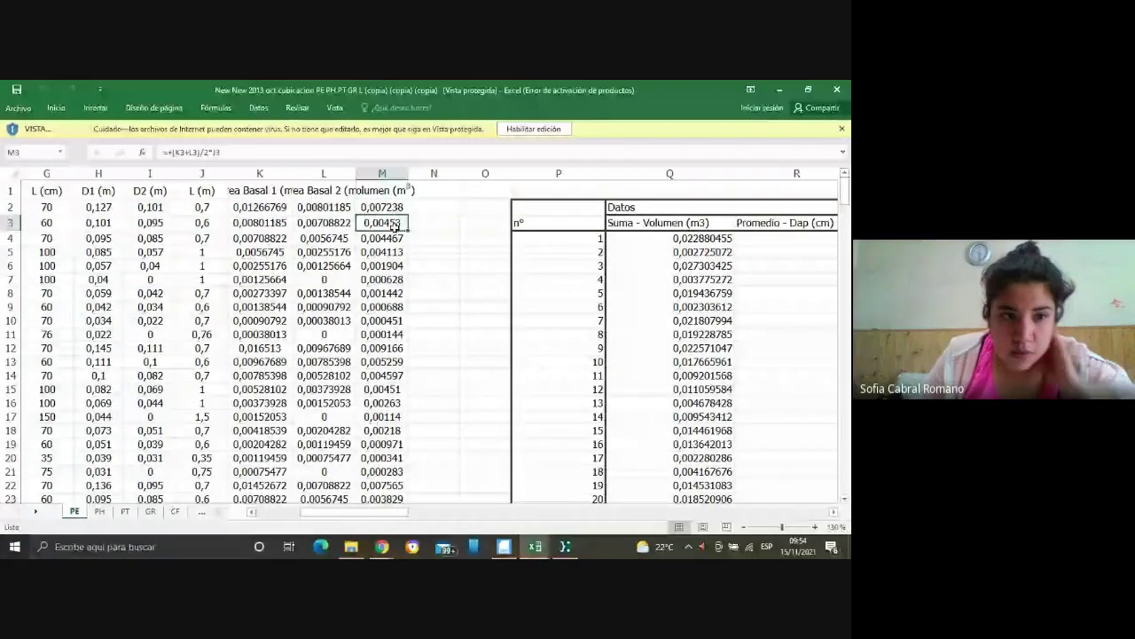
left_click(400, 266)
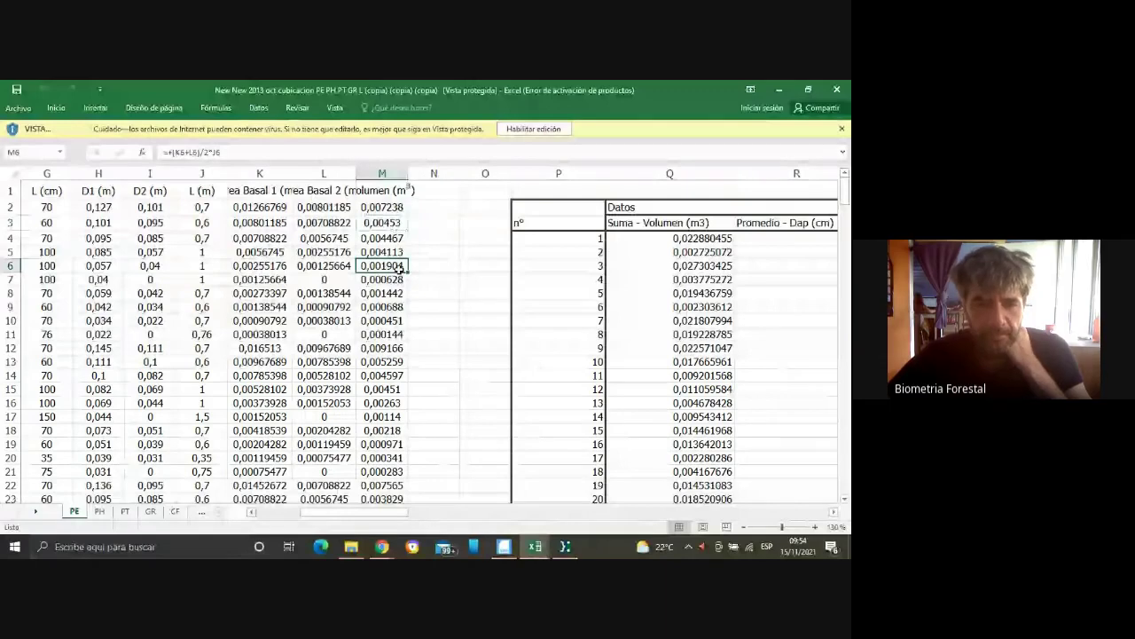
Enable editing of the protected 2013 cubicacion workbook and select cell N3 beside the Volumen column.
right_click(436, 222)
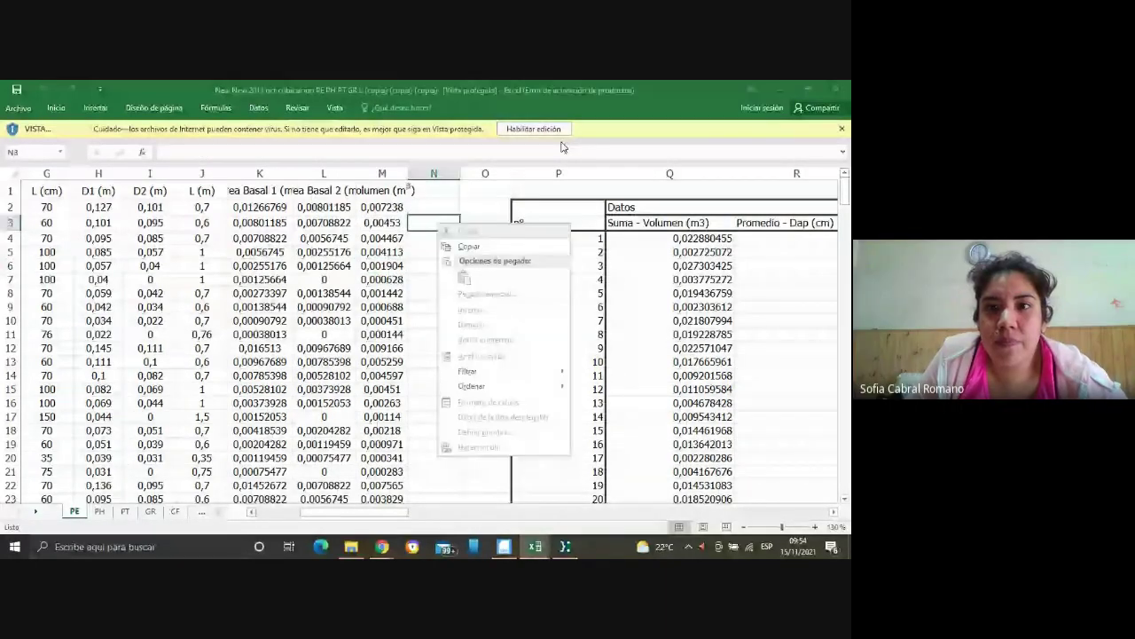
left_click(561, 148)
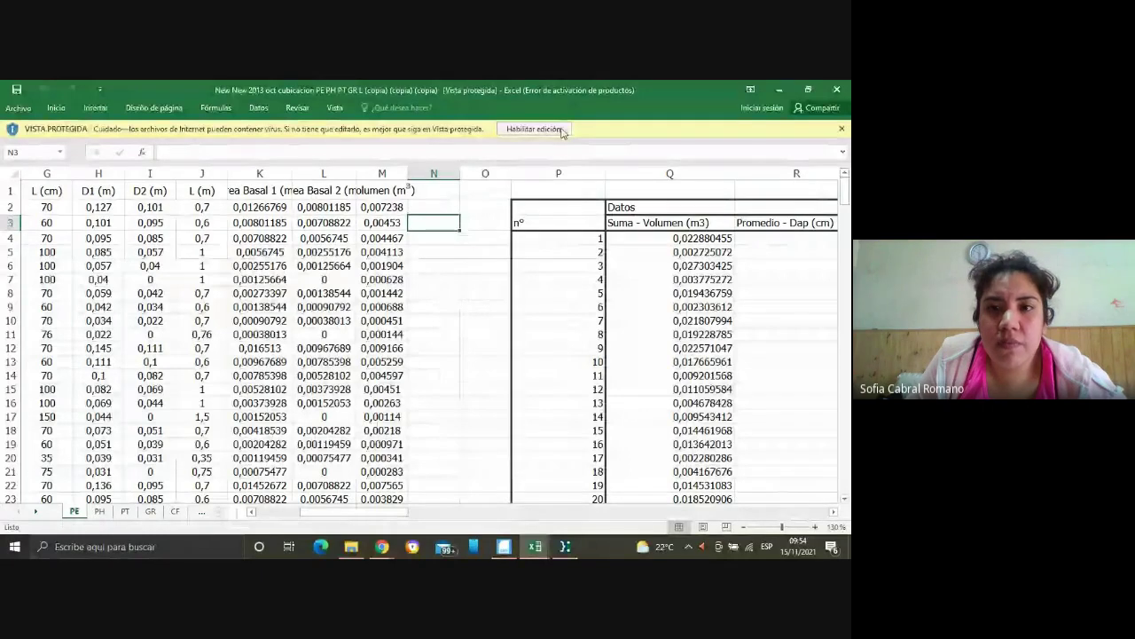
left_click(552, 129)
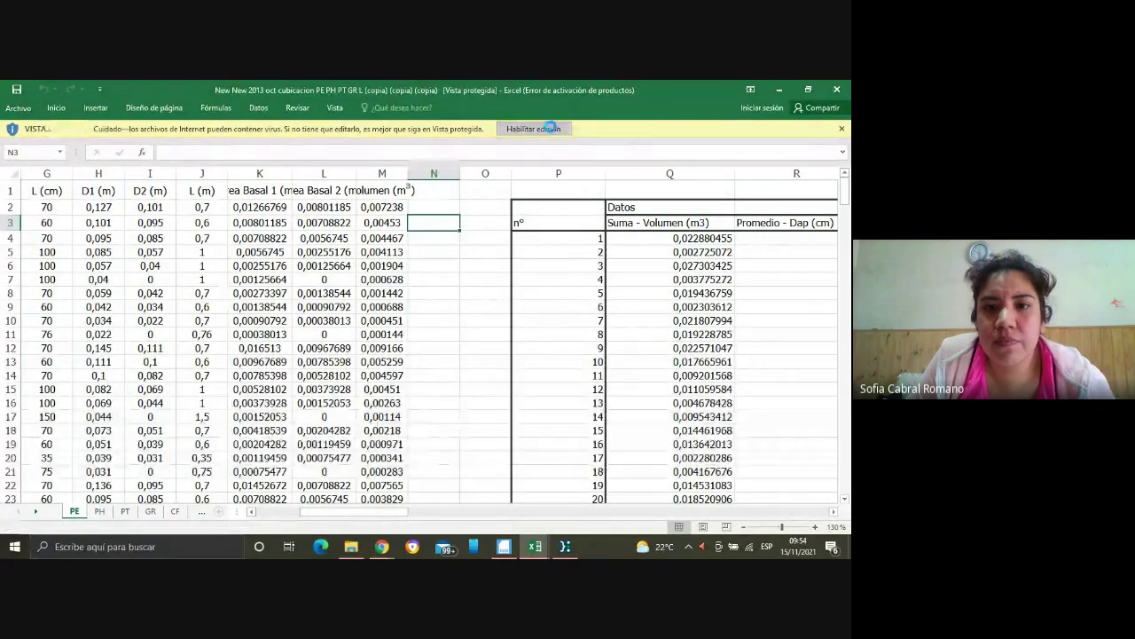
right_click(439, 208)
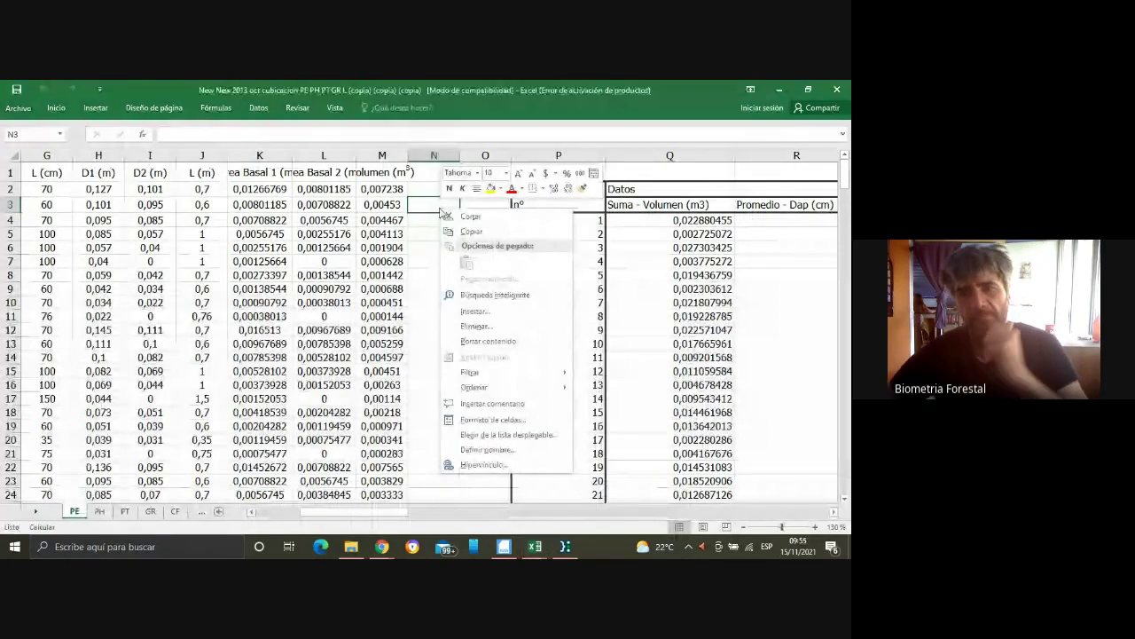
left_click(430, 202)
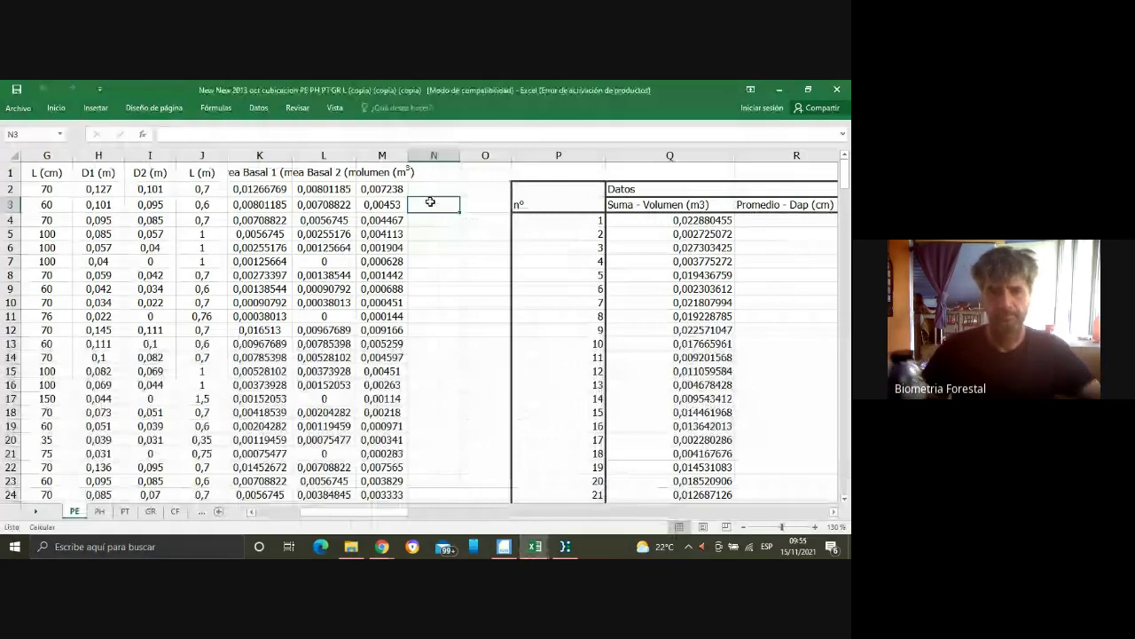
Sum the first tree's section volumes M2:M7 in cell N3 with the SUMA function.
type("=suma")
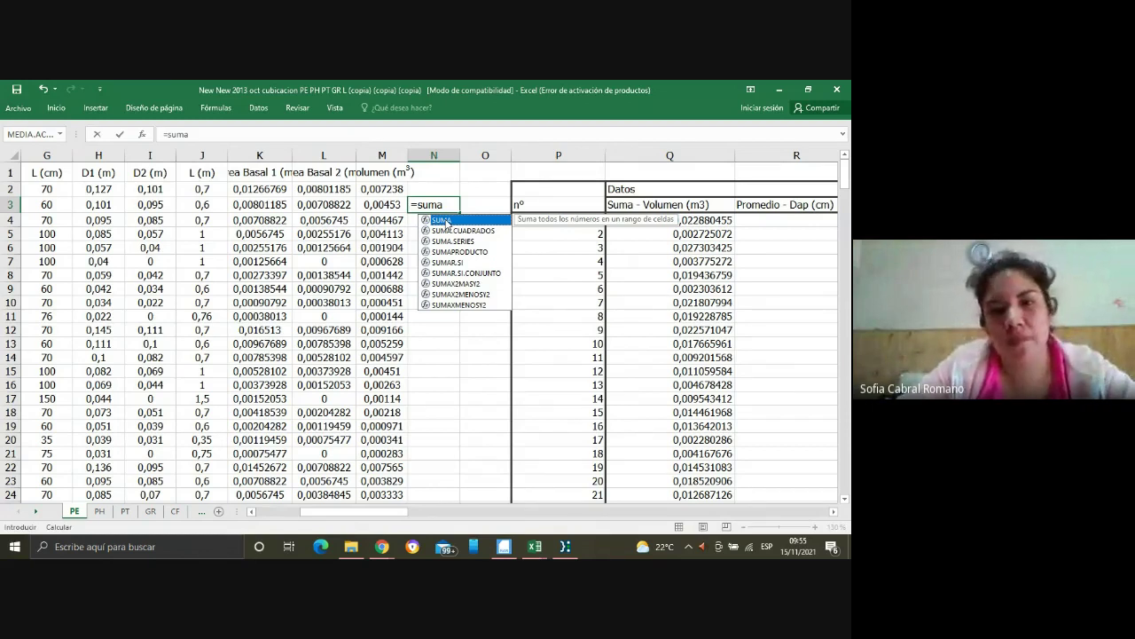
double_click(446, 222)
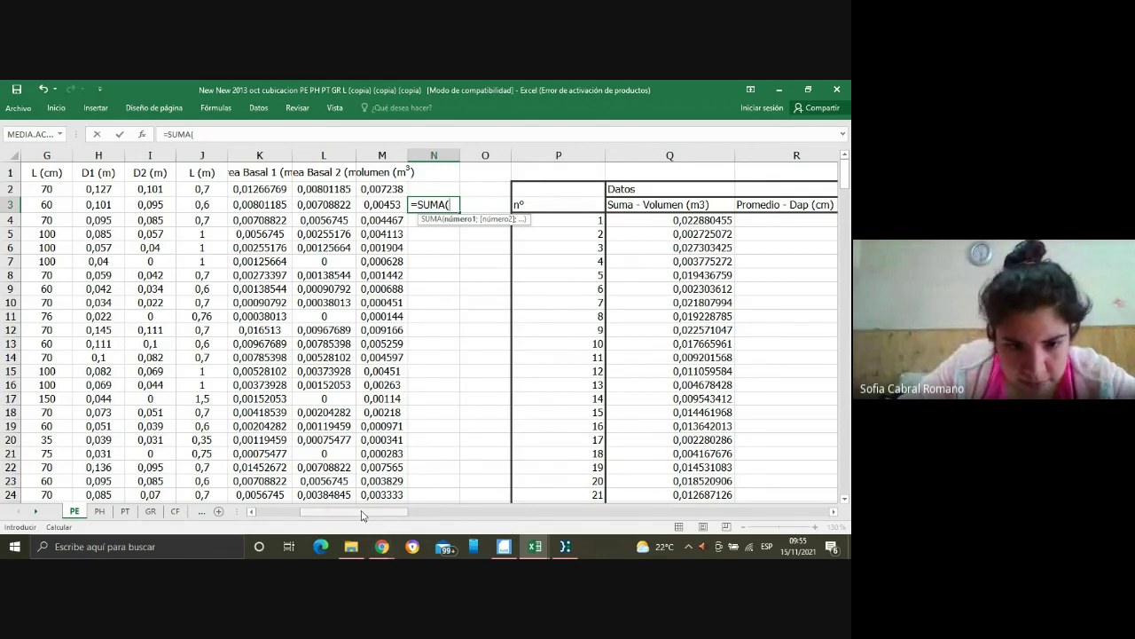
mouse_move(362, 512)
left_mouse_down()
mouse_move(316, 523)
mouse_move(375, 512)
left_mouse_up()
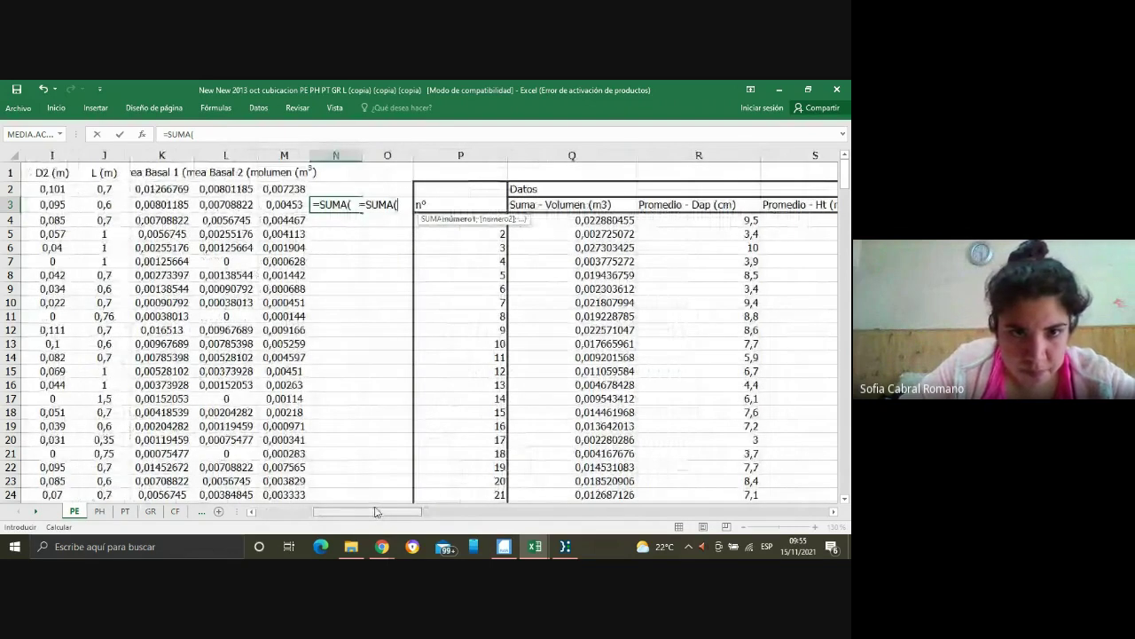
left_click_drag(282, 189, 285, 202)
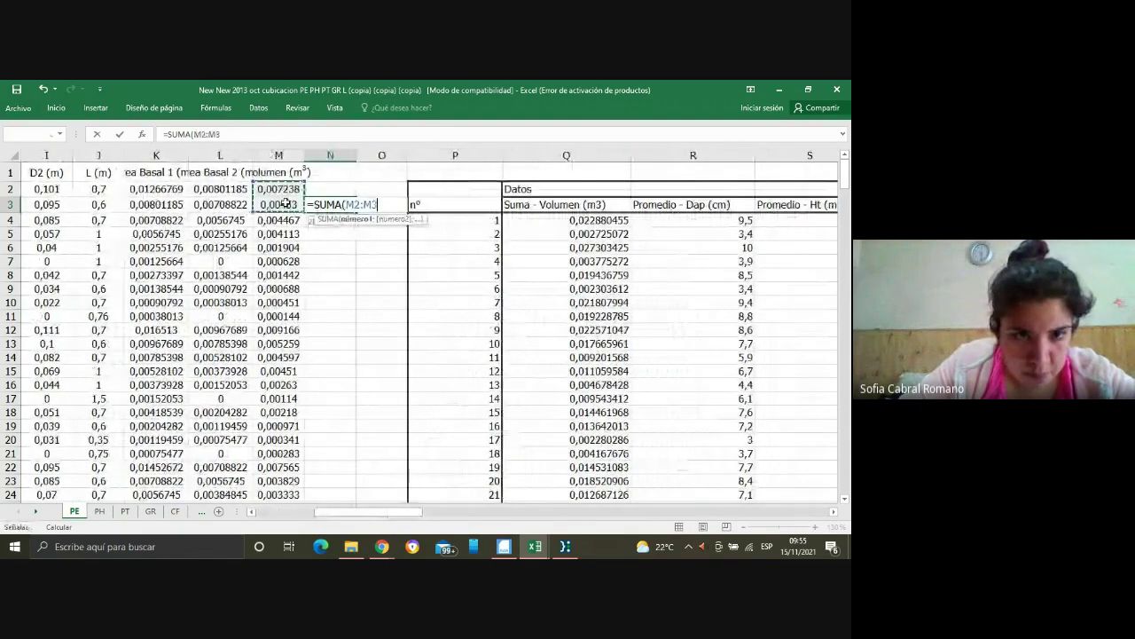
left_click_drag(286, 203, 285, 266)
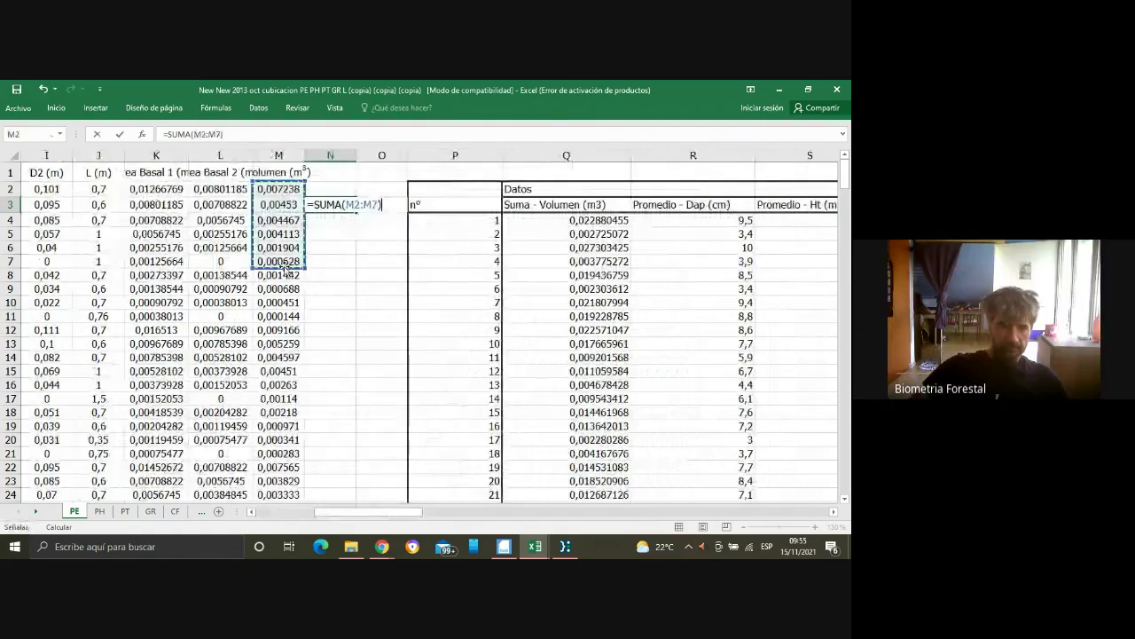
key("Return")
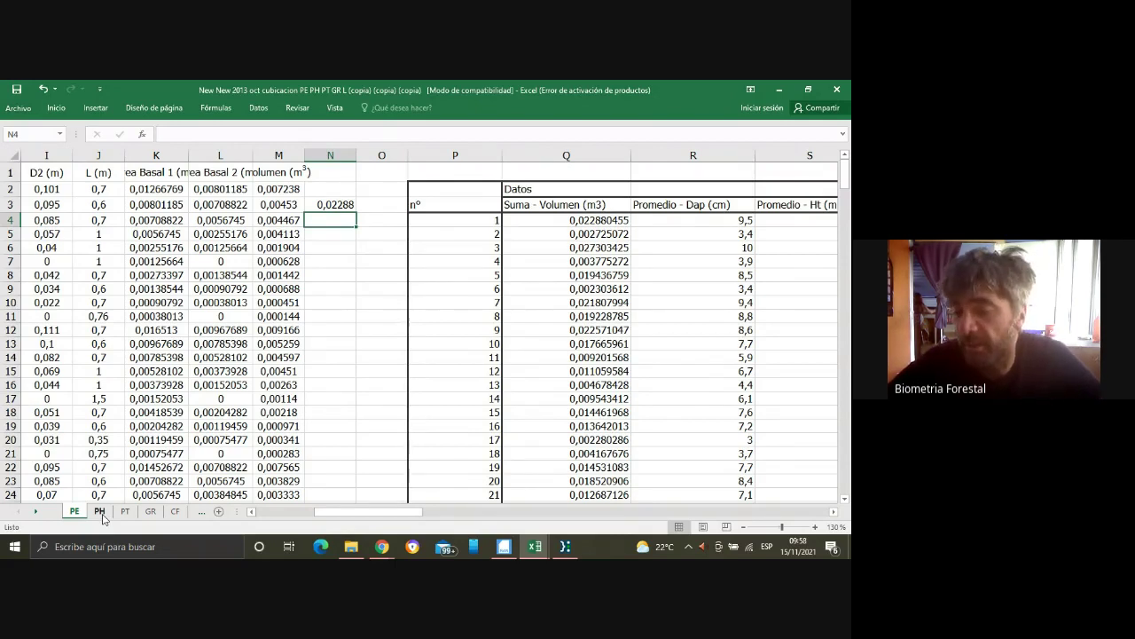
Open the Data Alometric 2018 workbook from the 2018 folder inside Datos and enable editing.
left_click(563, 548)
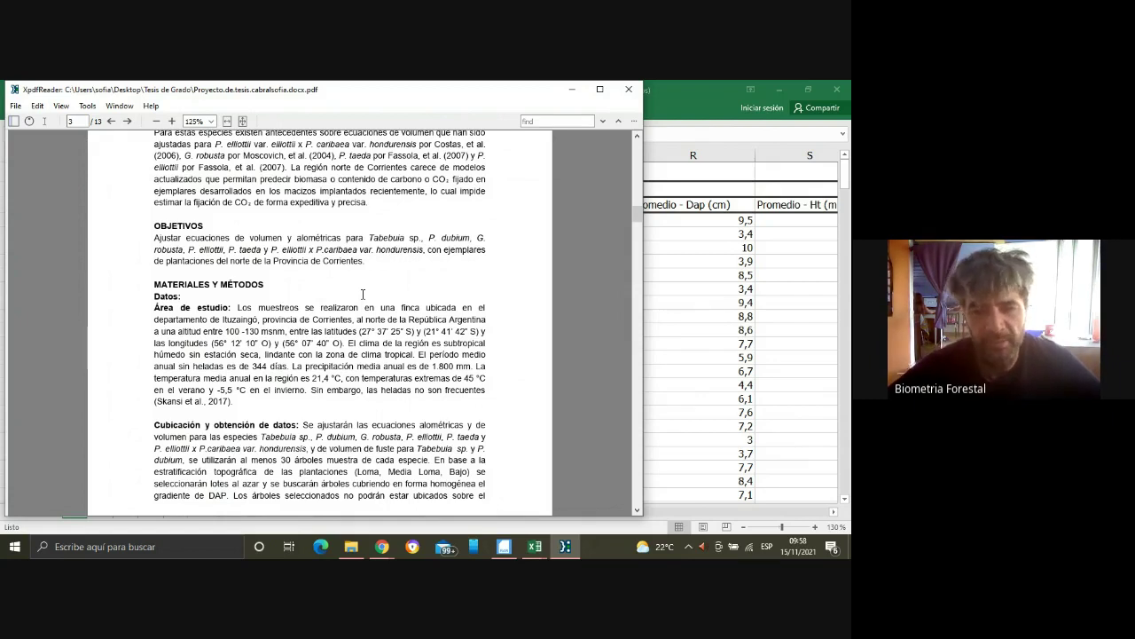
left_click(355, 549)
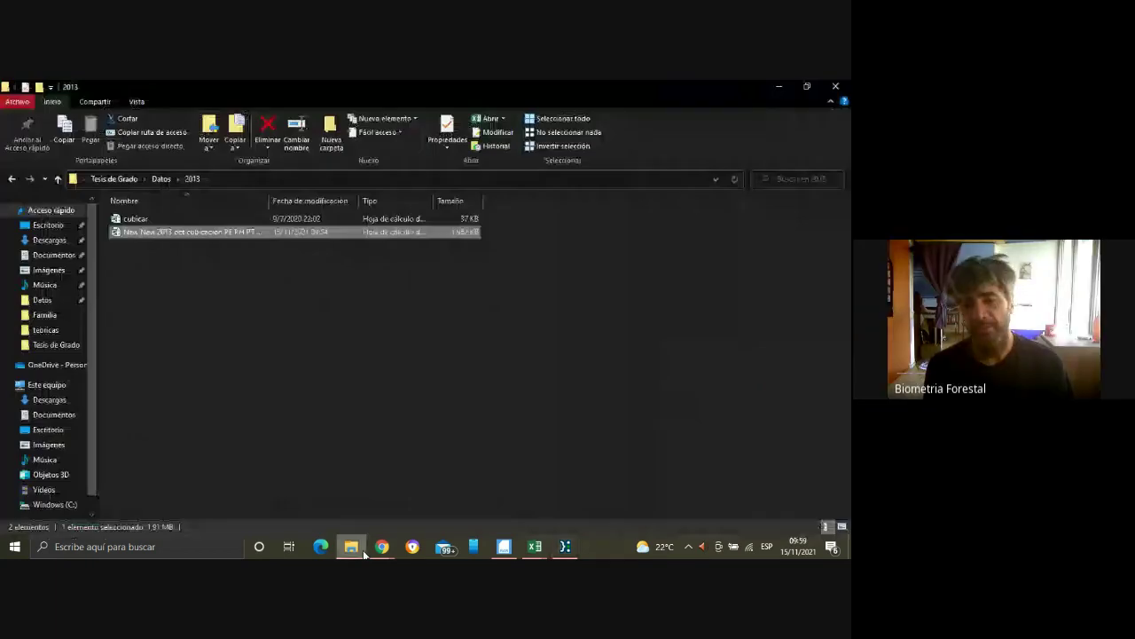
left_click(12, 178)
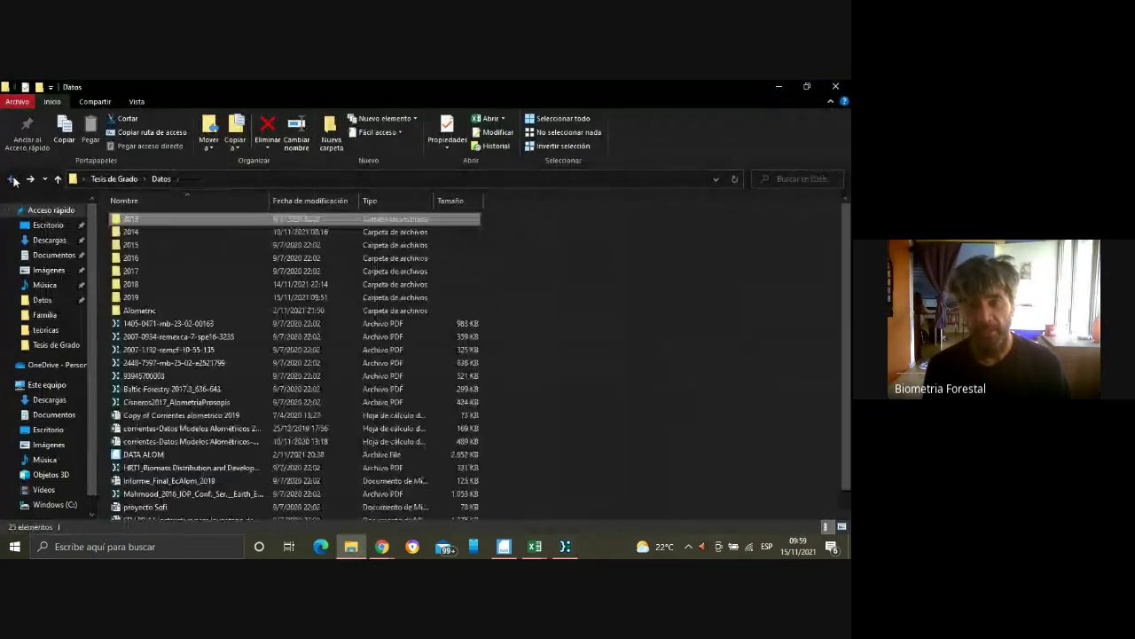
double_click(167, 284)
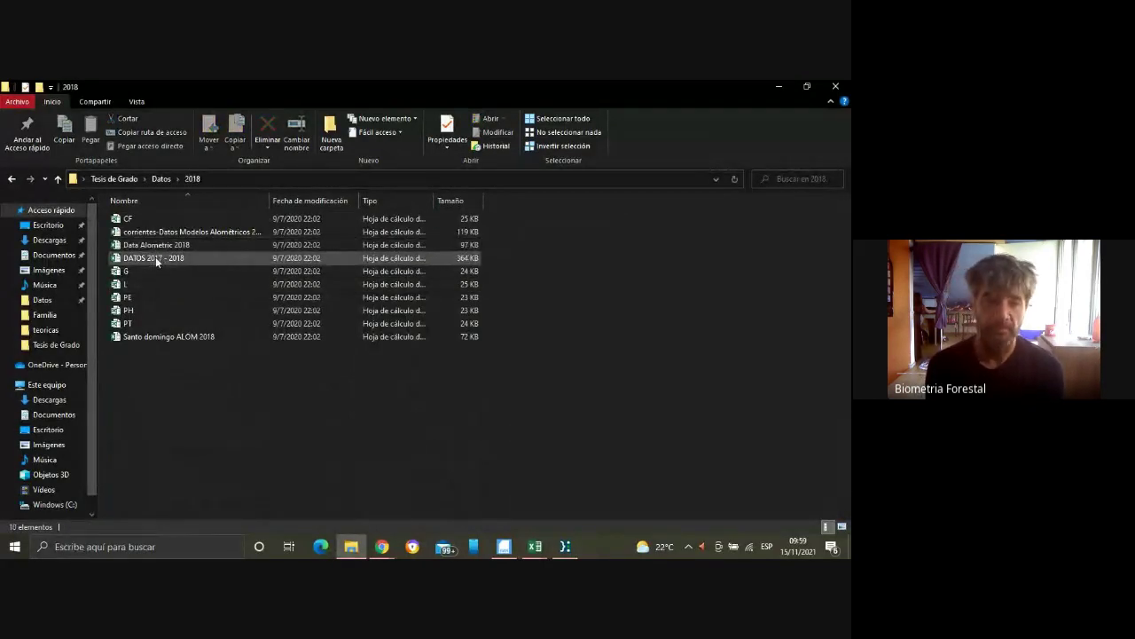
double_click(155, 245)
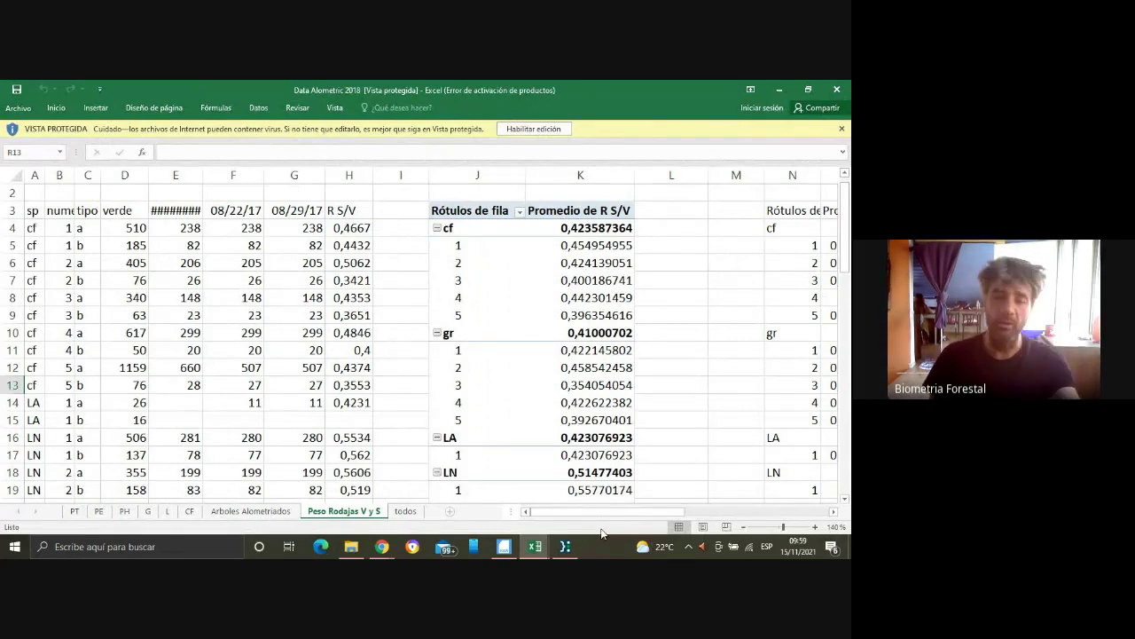
left_click(533, 130)
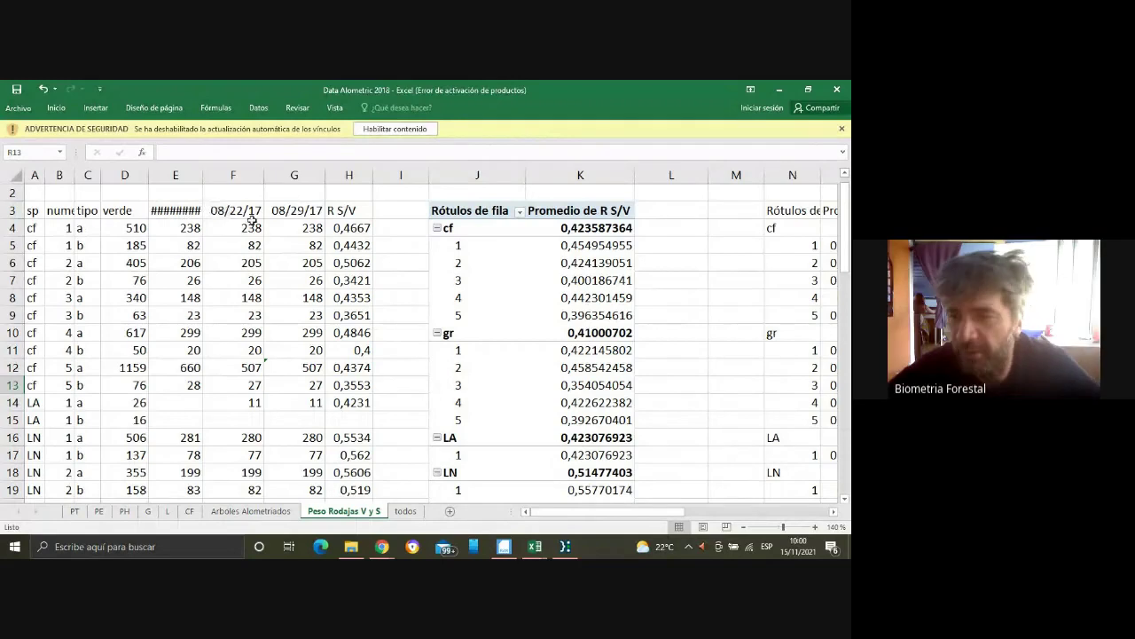
Check the green weight header and first dry-weighing date header on the Peso Rodajas V y S sheet.
left_click(163, 205)
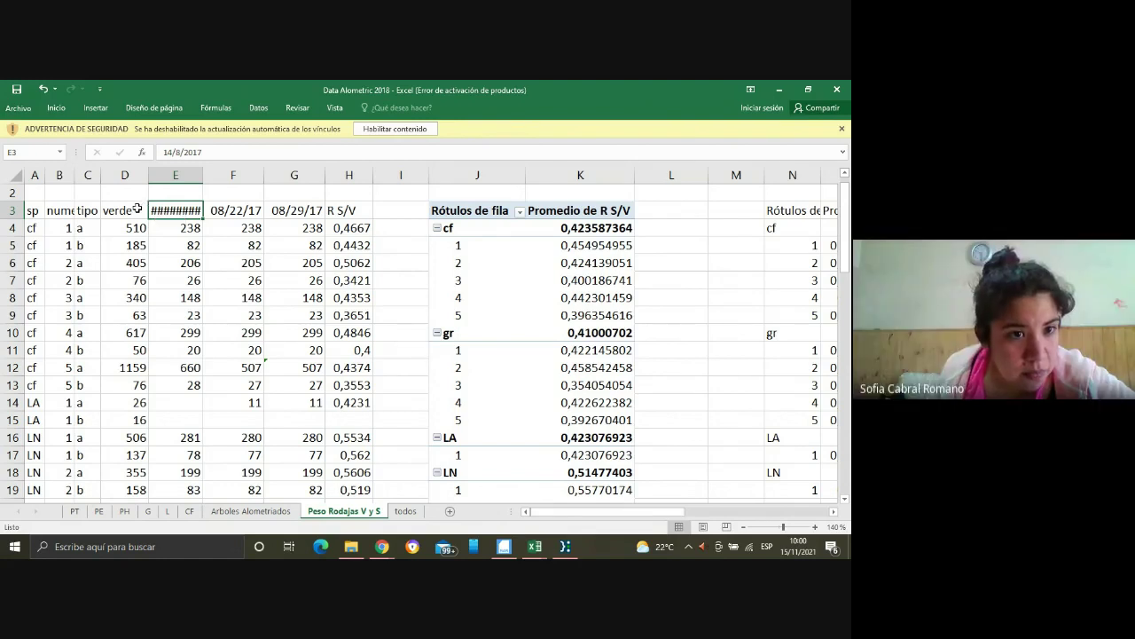
left_click(137, 207)
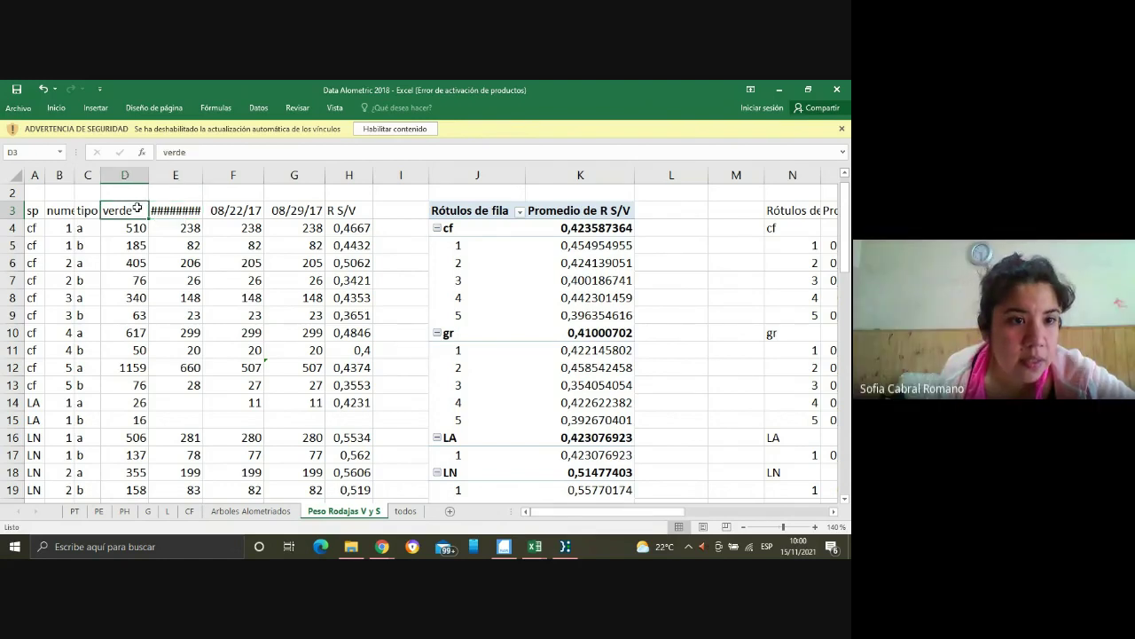
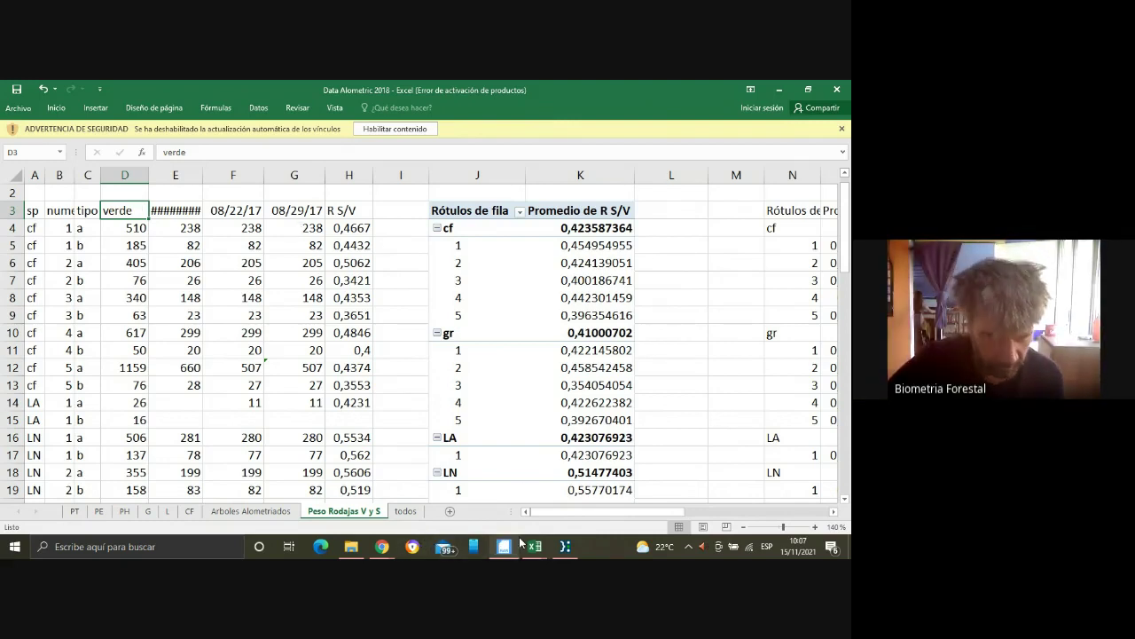
mouse_move(501, 541)
left_click_drag(575, 519, 531, 520)
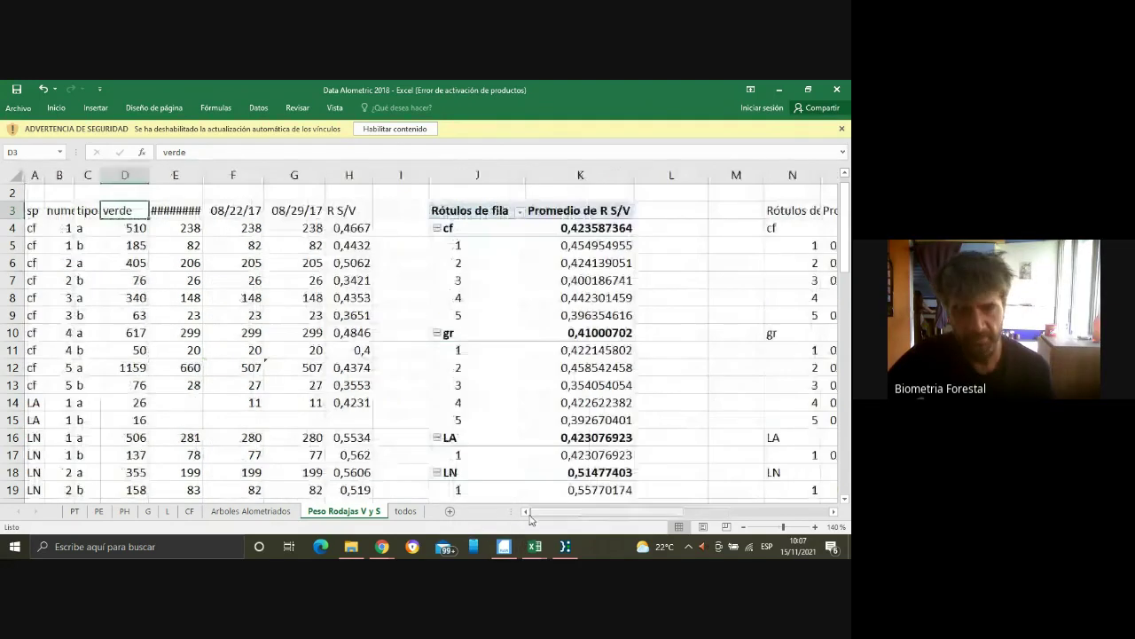
Compare tree CF18-1's TOTAL and Total Seco formulas on Arboles Alometriados with its average R S/V on Peso Rodajas V y S.
left_click(254, 513)
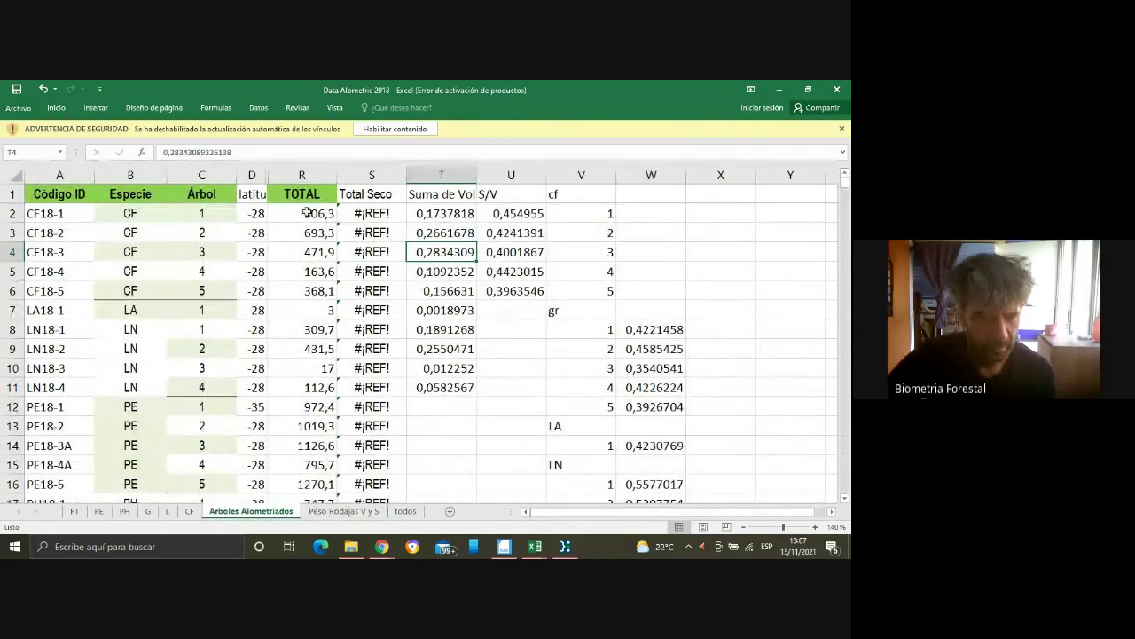
left_click(371, 214)
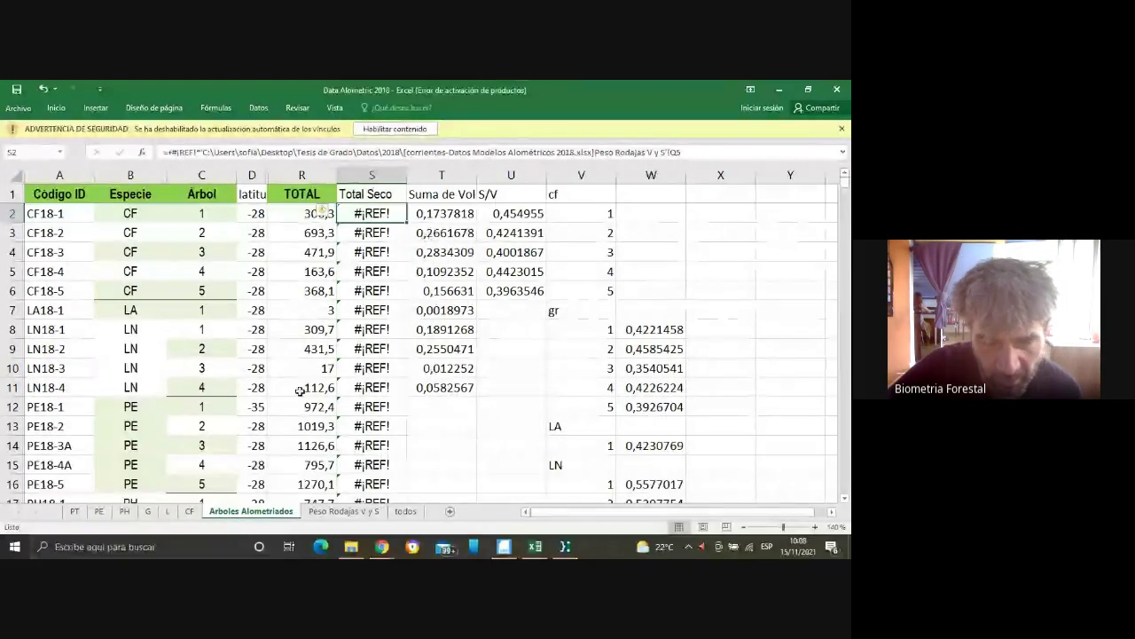
left_click(316, 512)
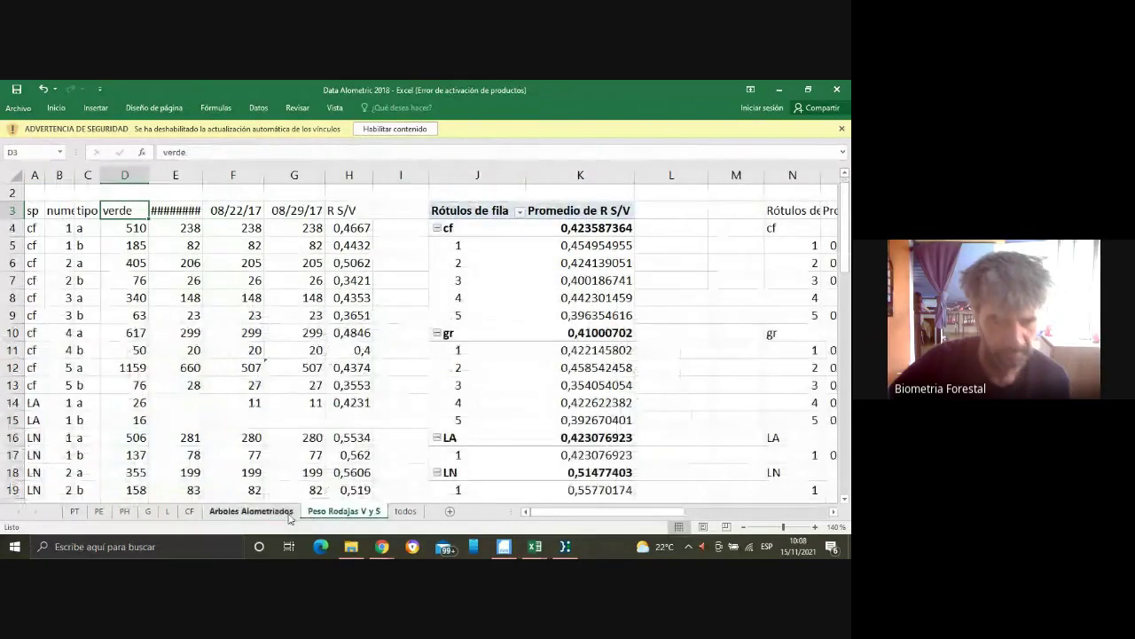
left_click(289, 514)
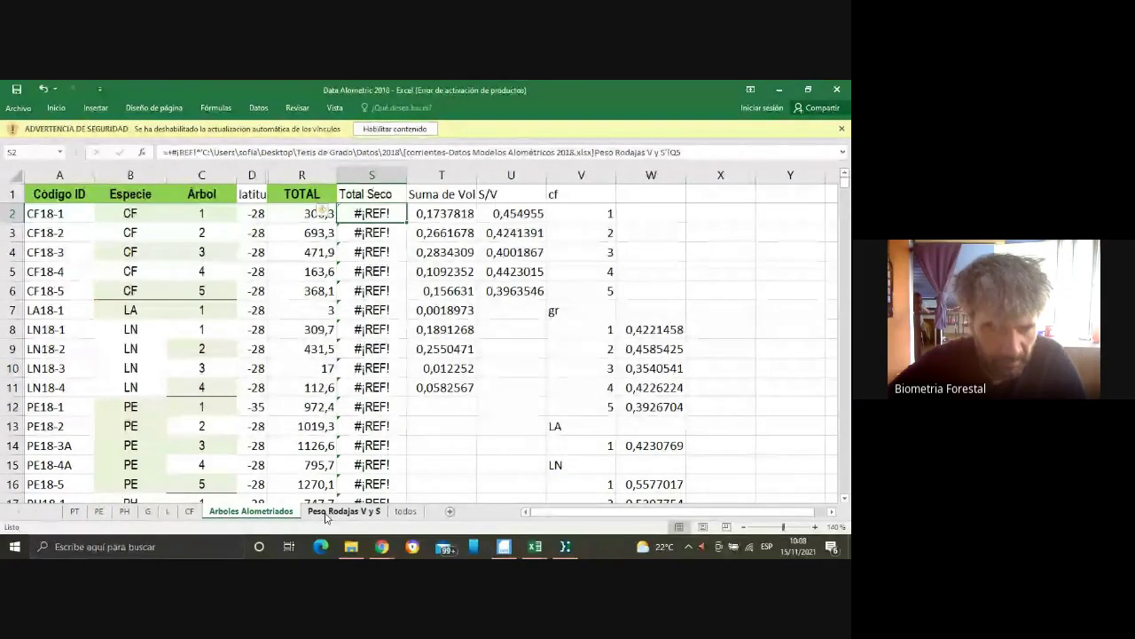
left_click(287, 211)
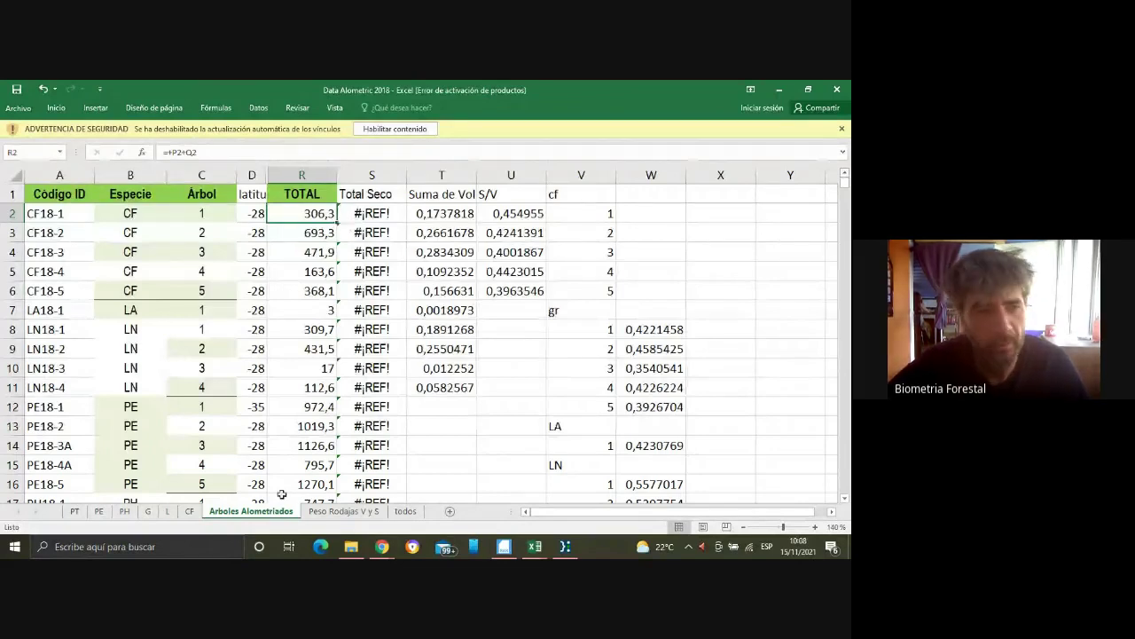
left_click(343, 511)
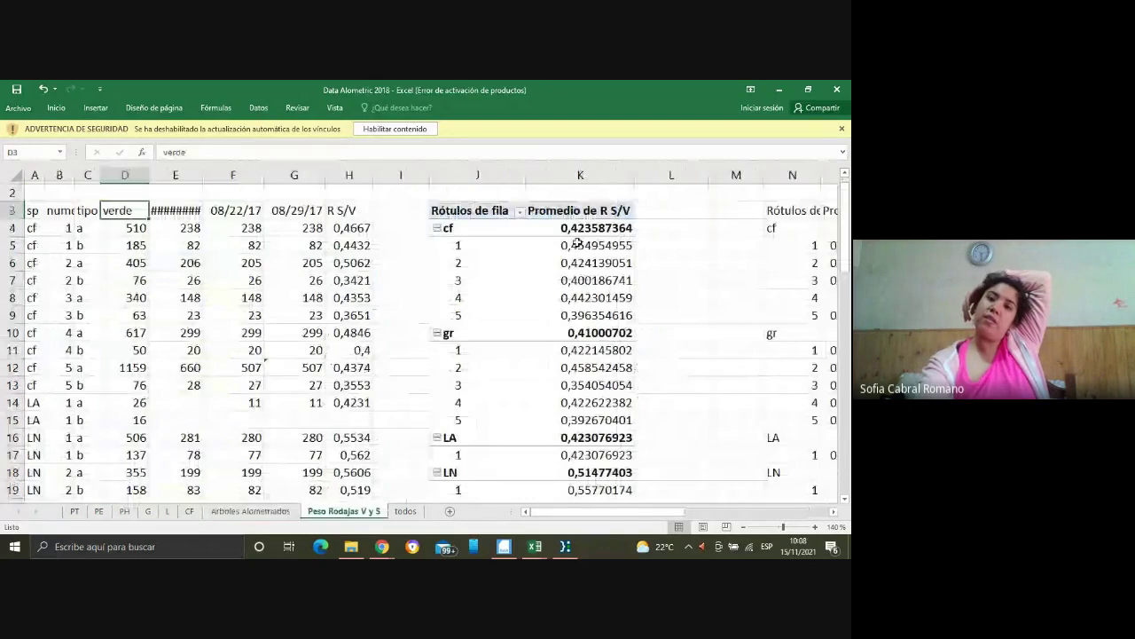
left_click(578, 244)
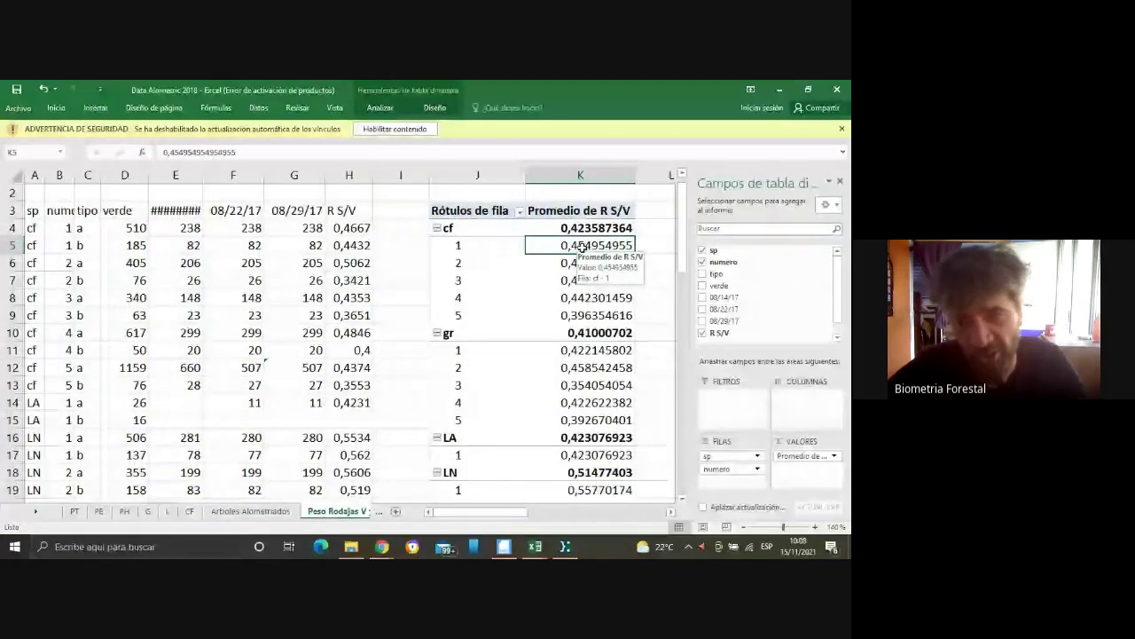
key("ctrl+Page_Up")
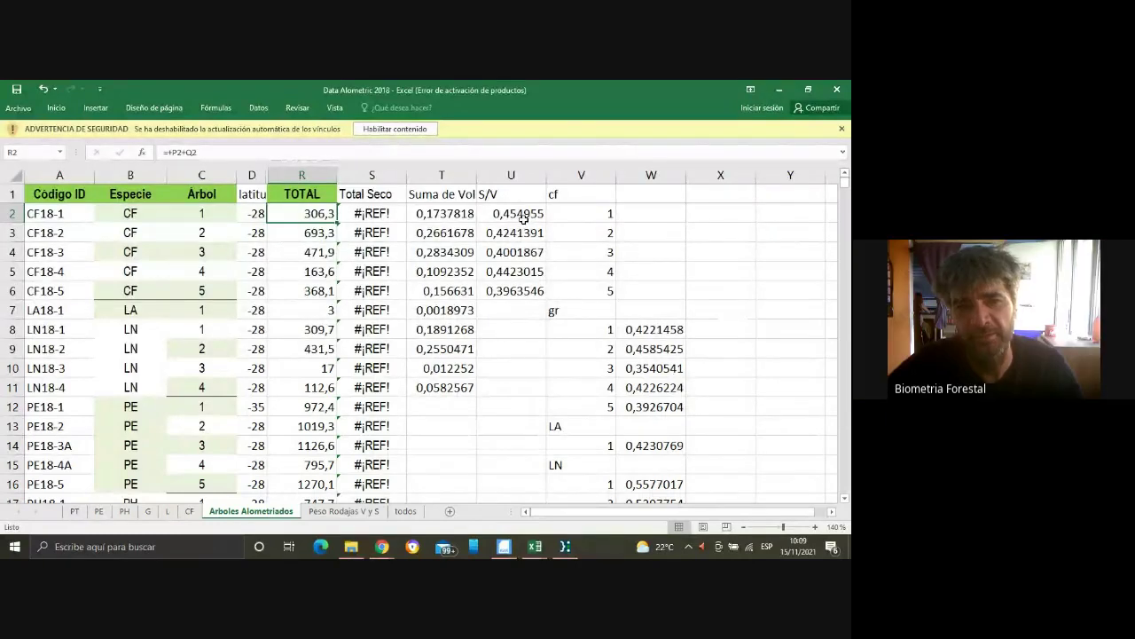
Replace tree CF18-1's broken Total Seco formula in S2 with =R2*U2, multiplying TOTAL by the S/V ratio.
left_click(384, 217)
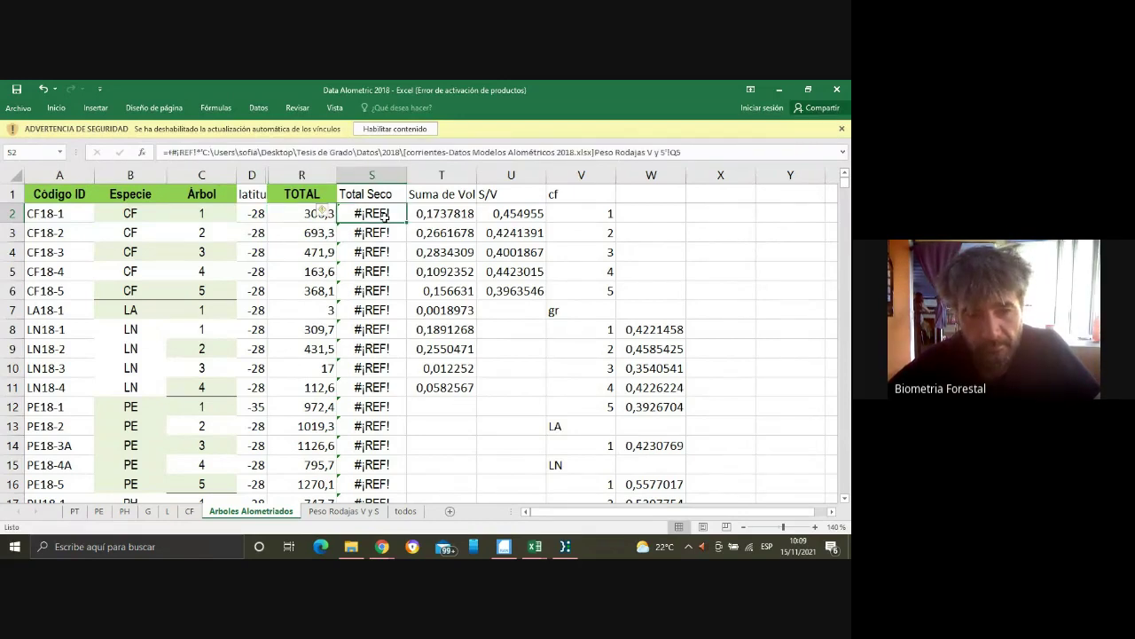
double_click(384, 217)
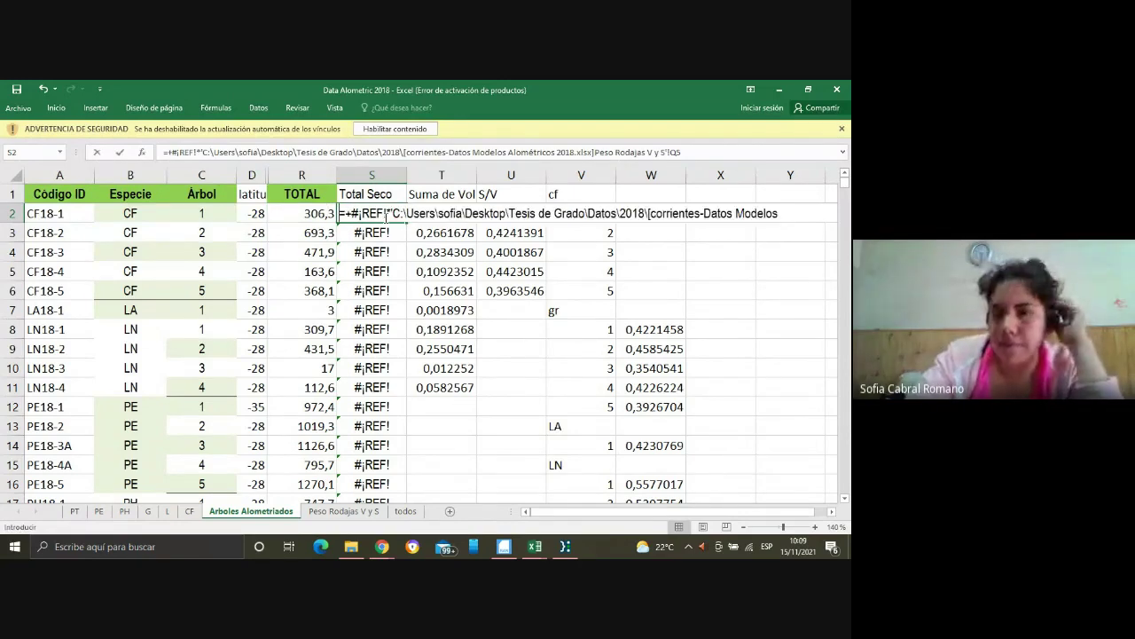
key("Escape")
key("BackSpace")
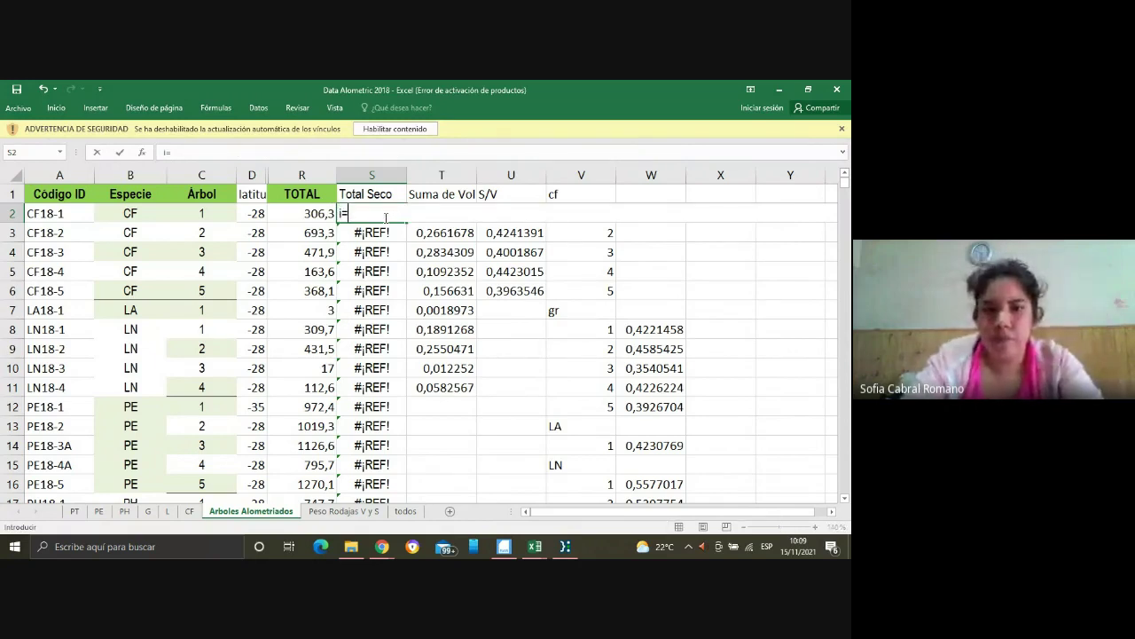
type("=")
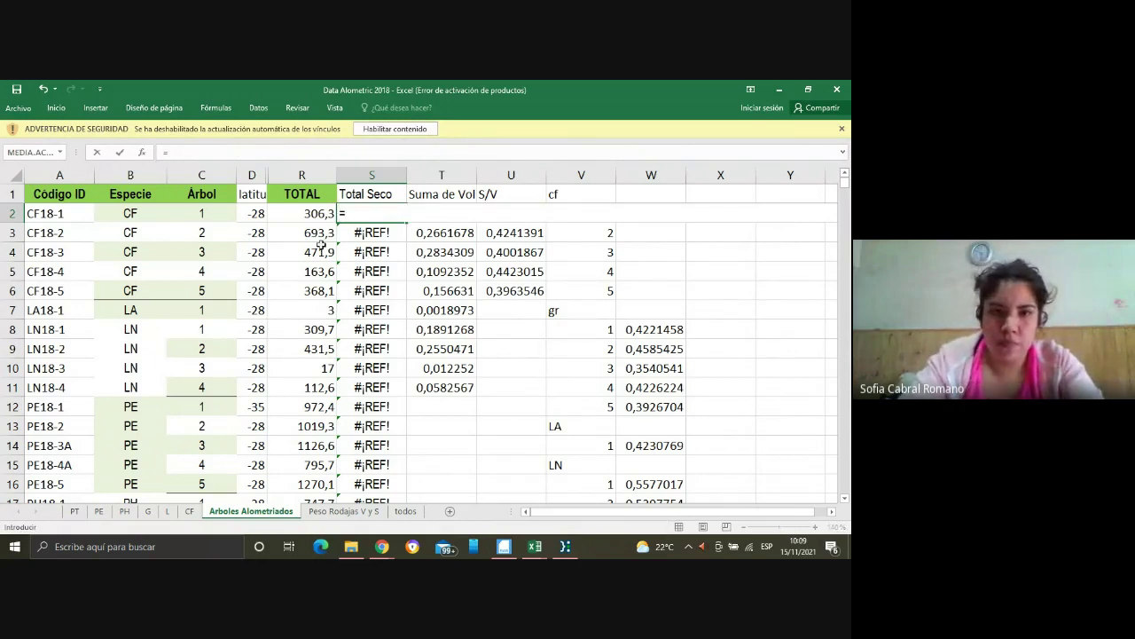
left_click(307, 211)
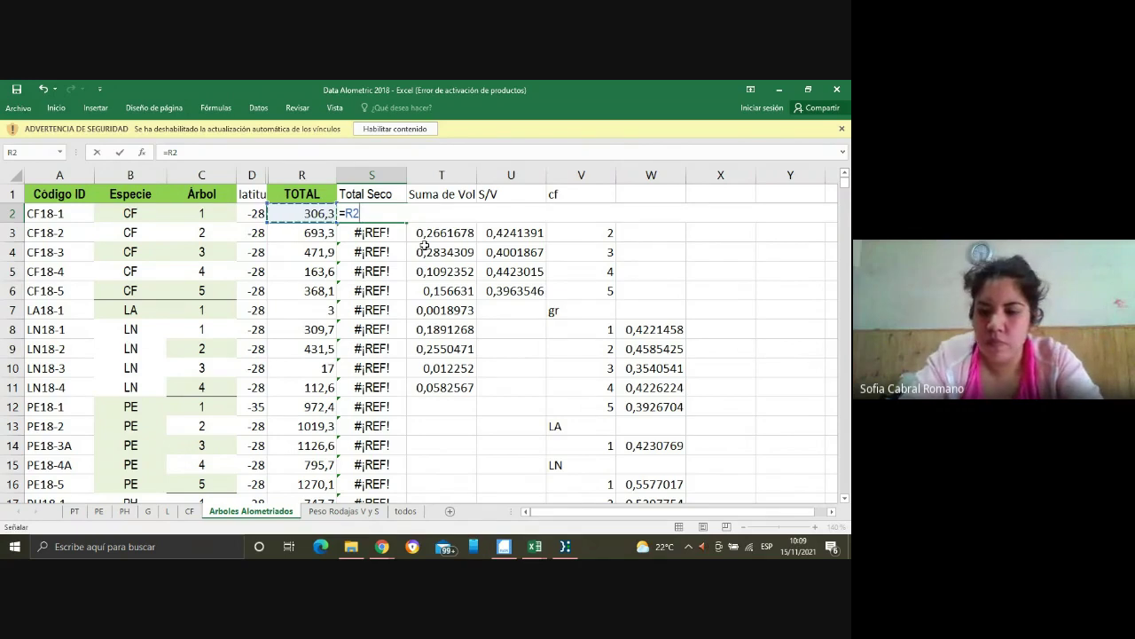
type("*")
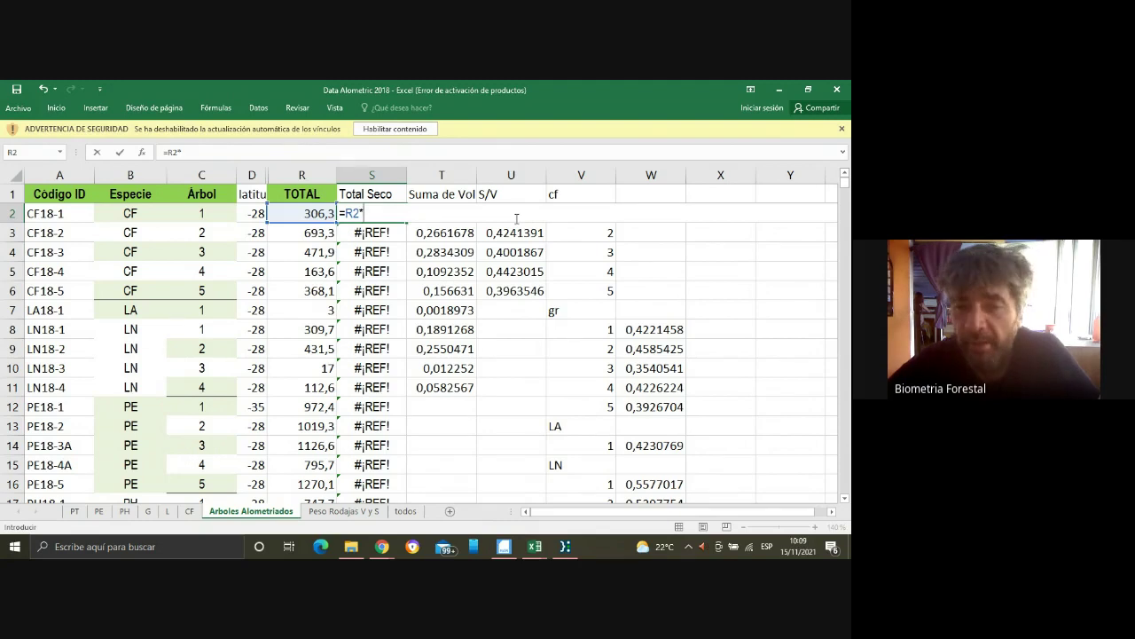
type("U2")
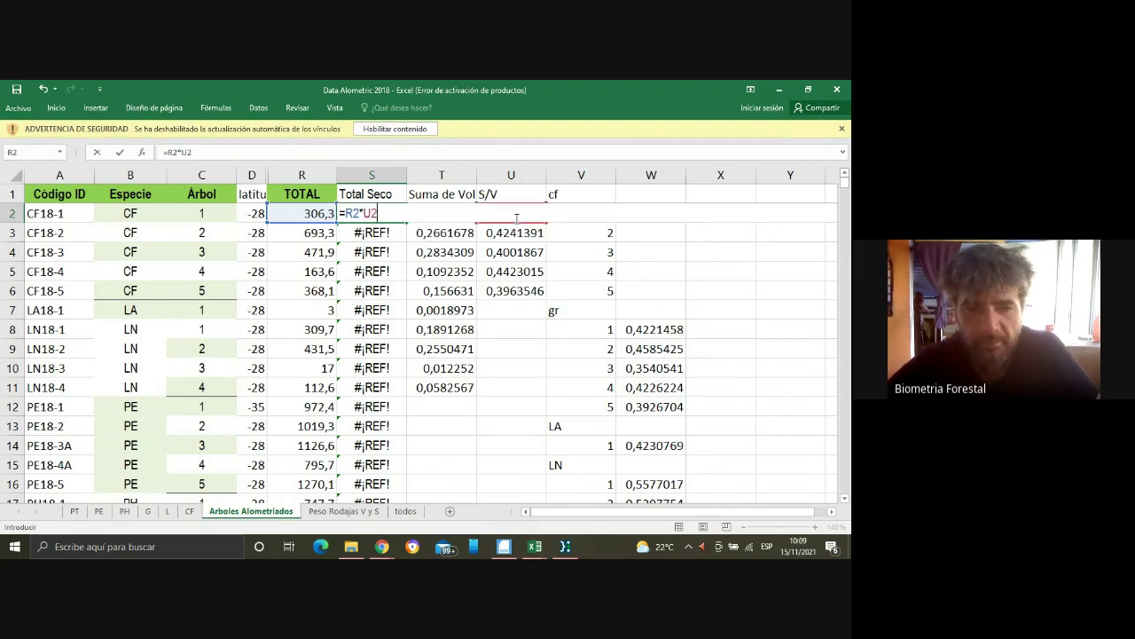
key("Return")
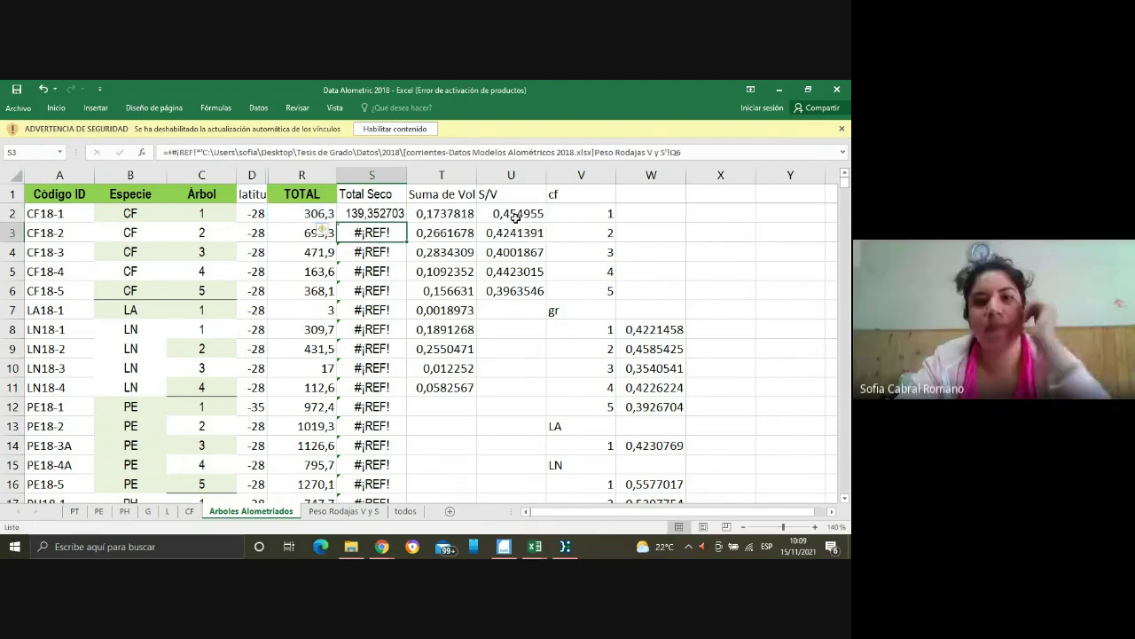
left_click(384, 214)
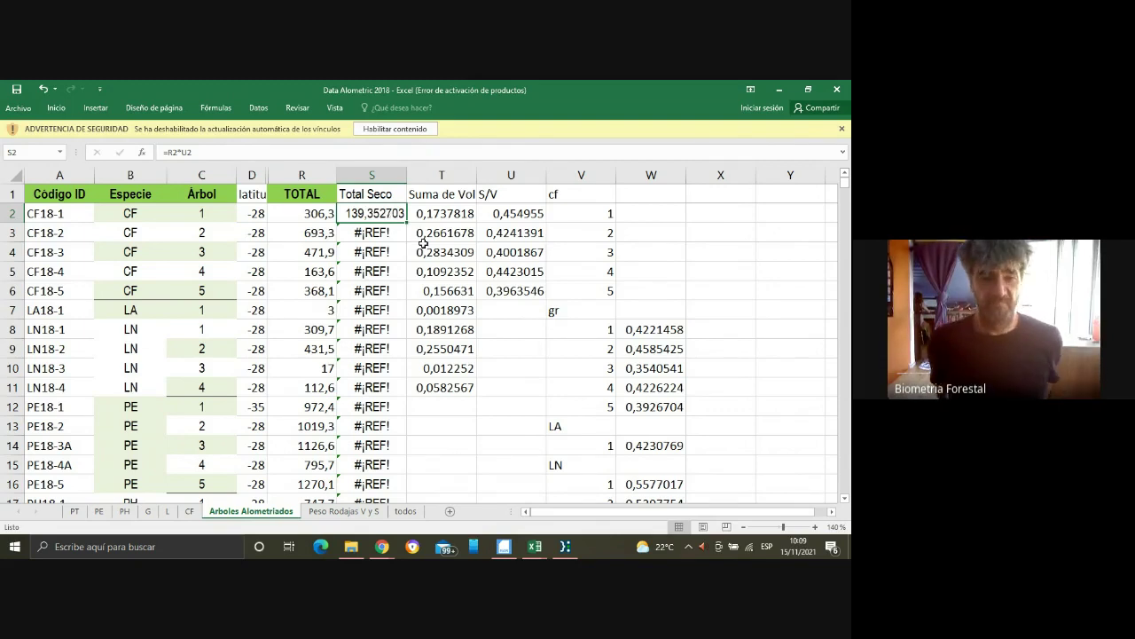
Examine the Caña Fistula records on the CF sheet, from the 2014 trees down to the 2017 trees.
left_click(188, 514)
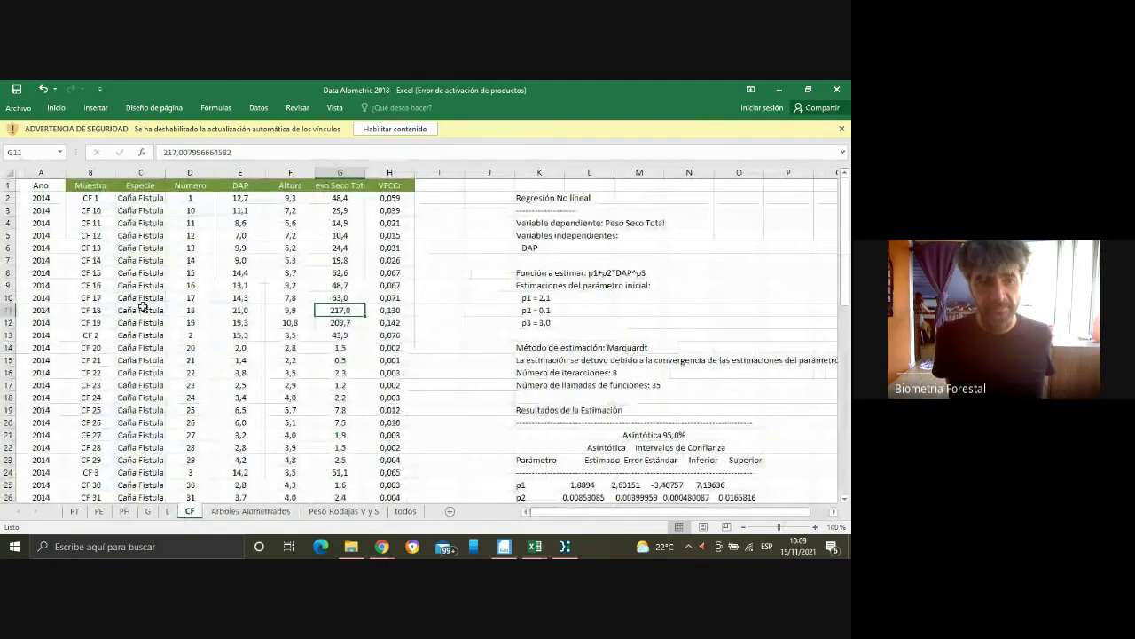
left_click(221, 306)
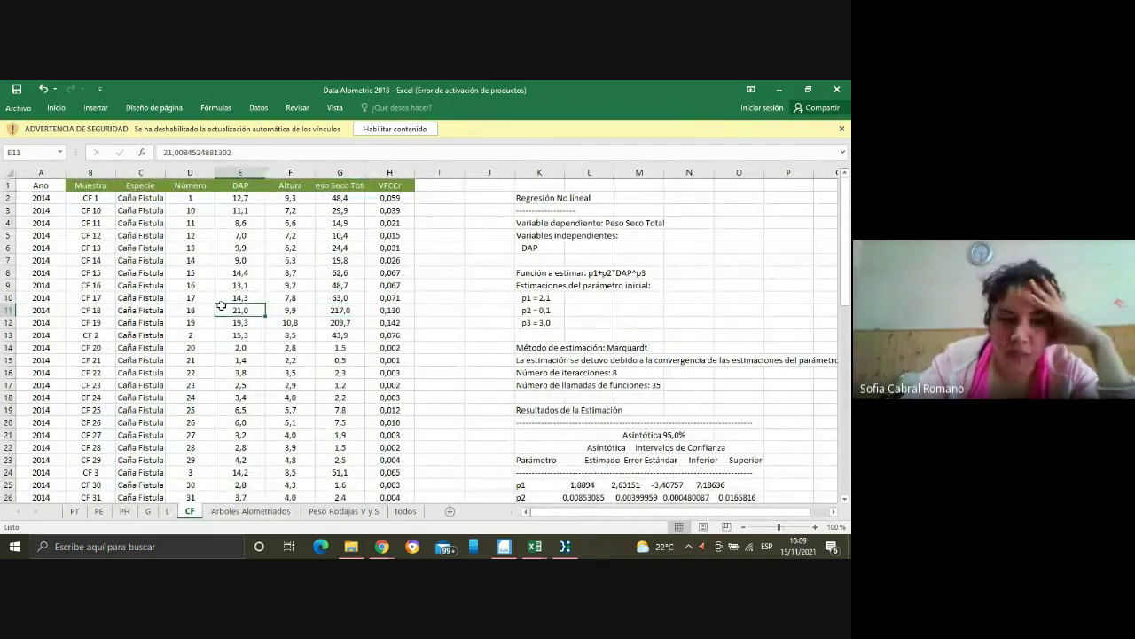
key("Down")
key("Down")
key("Down")
key("Down")
key("Down")
key("Down")
key("Down")
key("Down")
key("Down")
key("Down")
key("Down")
key("Down")
key("Down")
key("Down")
key("Down")
key("Down")
key("Down")
key("Down")
key("Down")
key("Down")
key("Down")
key("Down")
key("Down")
key("Down")
key("Down")
key("Down")
key("Down")
key("Down")
key("Down")
key("Down")
key("Down")
key("Down")
key("Down")
key("Down")
key("Down")
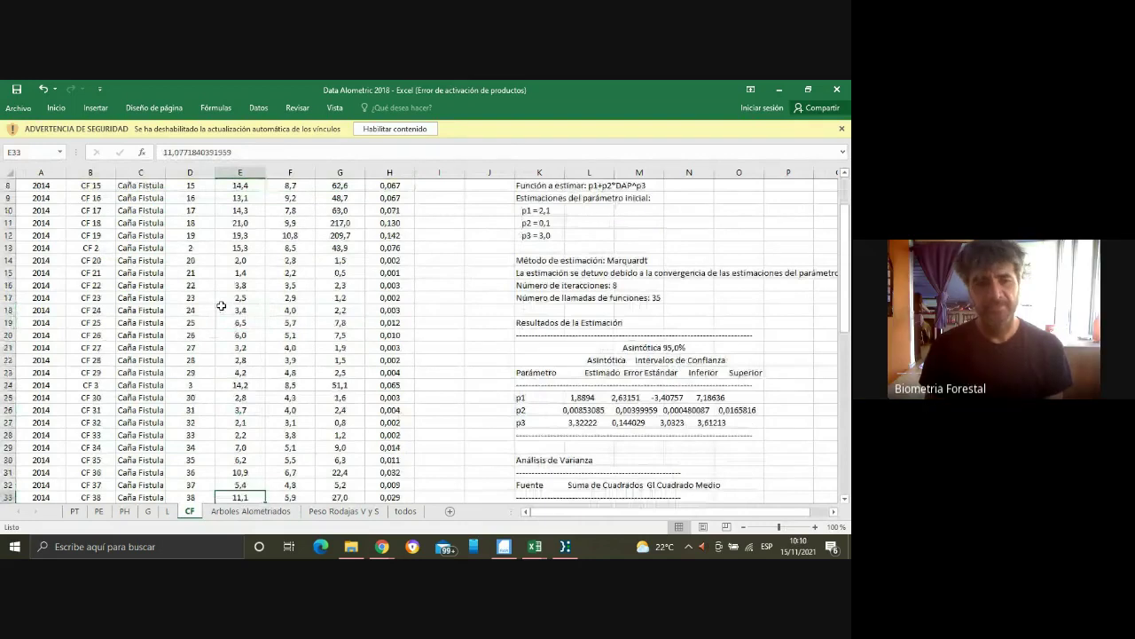
key("Up")
key("Up")
key("Up")
key("Up")
key("Up")
key("Up")
key("Up")
key("Up")
key("Up")
key("Up")
key("Up")
key("Up")
key("Up")
key("Up")
key("Up")
key("Up")
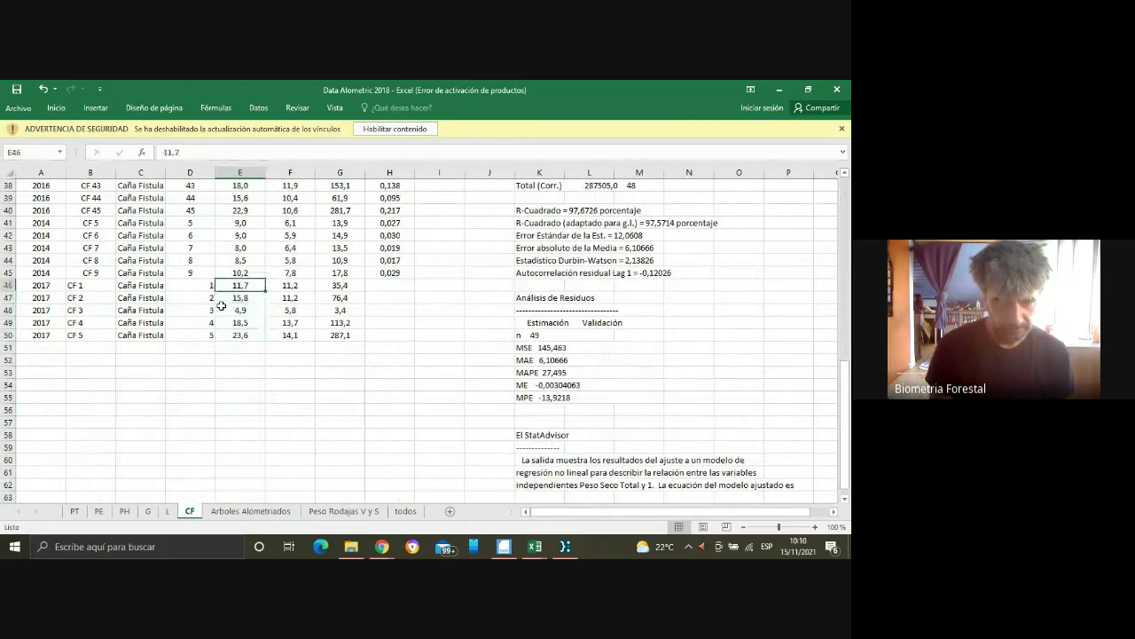
Review the Caña Fistula DAP column from the 2017 trees back to the first 2014 records and the headers.
key("Up")
key("Up")
key("Up")
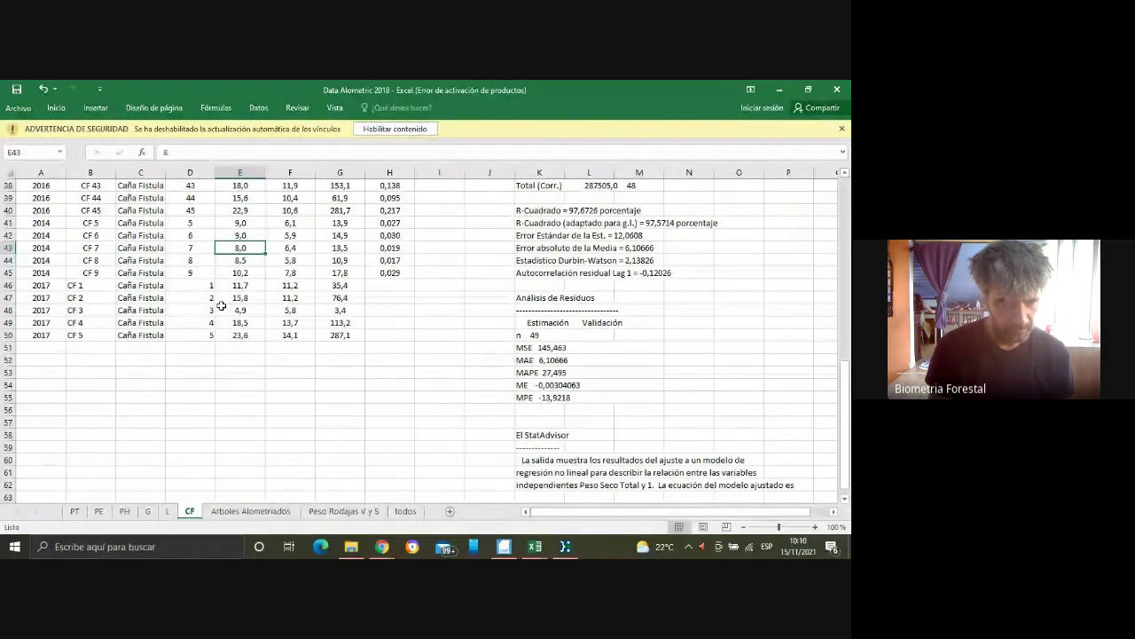
key("Up")
key("Up")
key("Up")
key("Up")
key("Up")
key("Up")
key("Up")
key("Up")
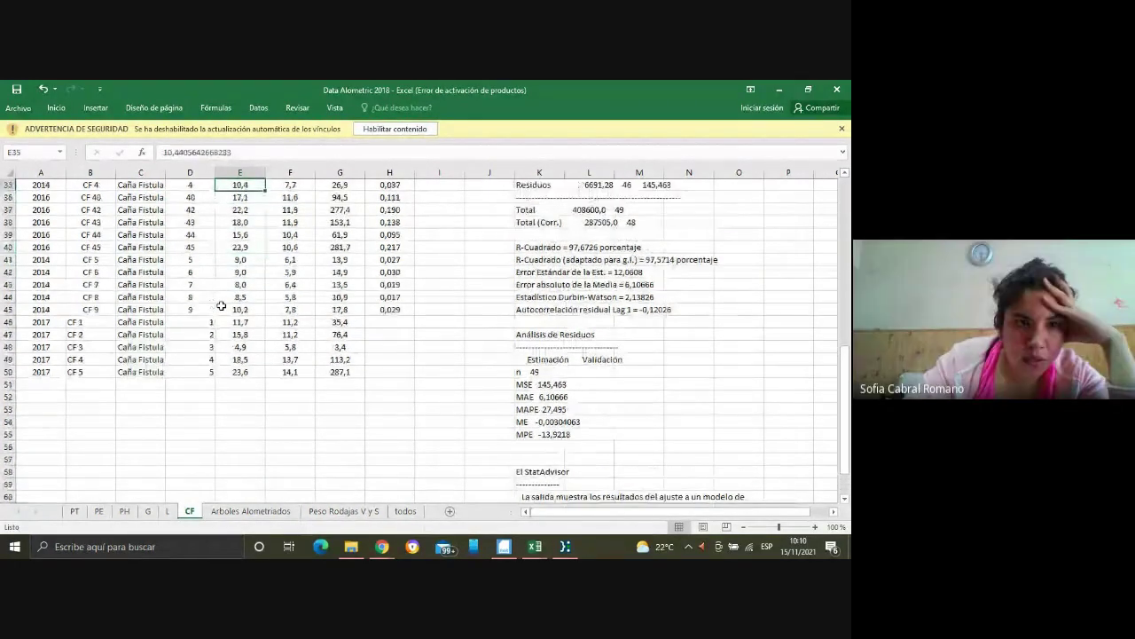
key("Up")
key("Up")
key("Up")
key("Up")
key("Up")
key("Up")
key("Up")
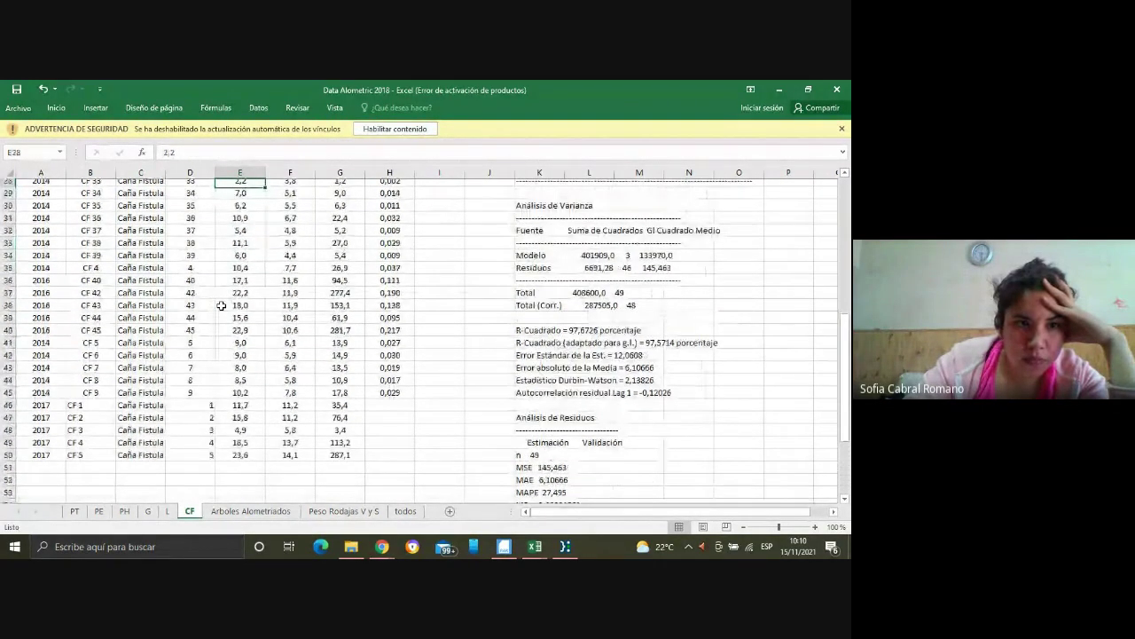
key("Up")
key("Up")
key("Up")
key("Up")
key("Up")
key("Up")
key("Up")
key("Up")
key("Up")
key("Up")
key("Up")
key("Up")
key("Up")
key("Up")
key("Up")
key("Up")
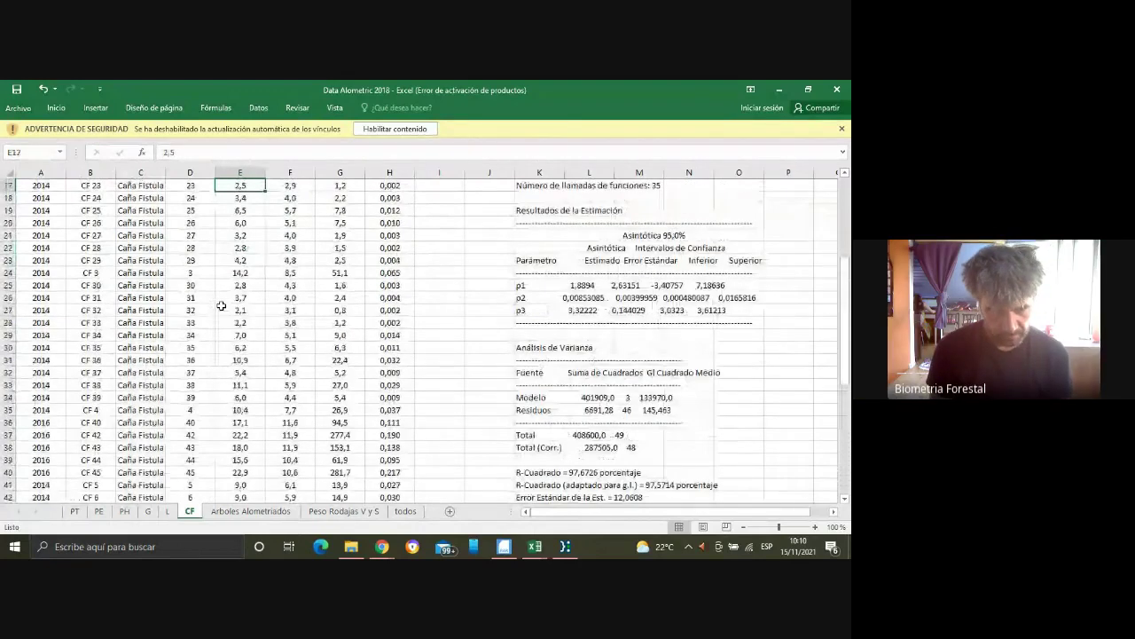
key("Up")
key("Up")
key("Up")
key("Up")
key("Up")
key("Up")
key("Up")
key("Up")
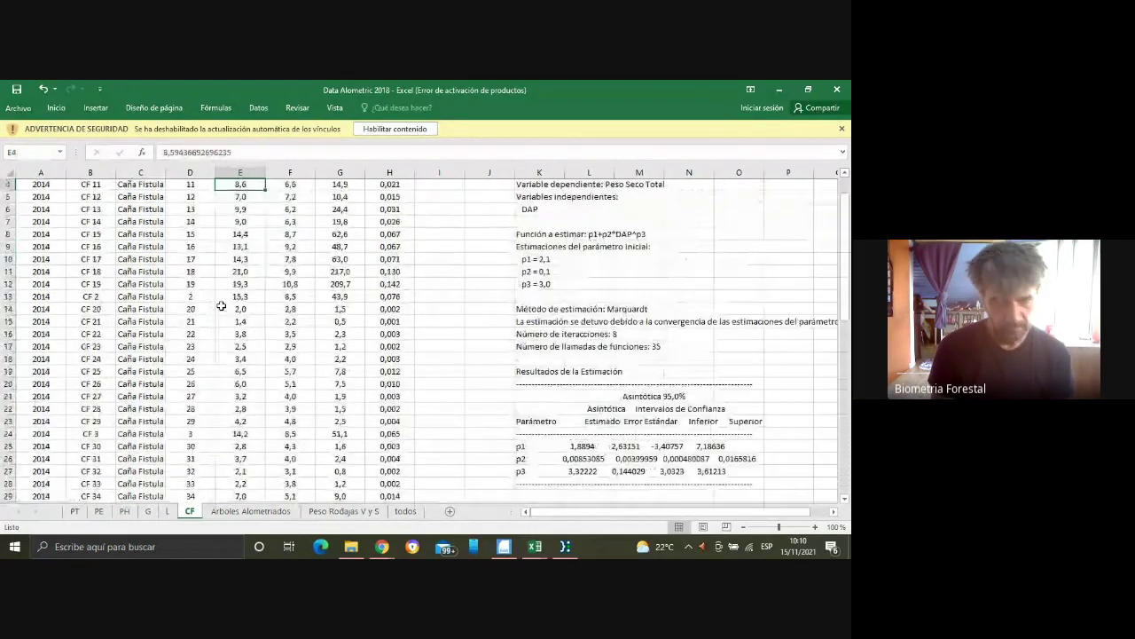
scroll(221, 305, "up", 1)
Recheck the end of the Caña Fistula data on the CF sheet for the most recent year's trees.
key("Down")
key("Down")
key("Down")
key("Down")
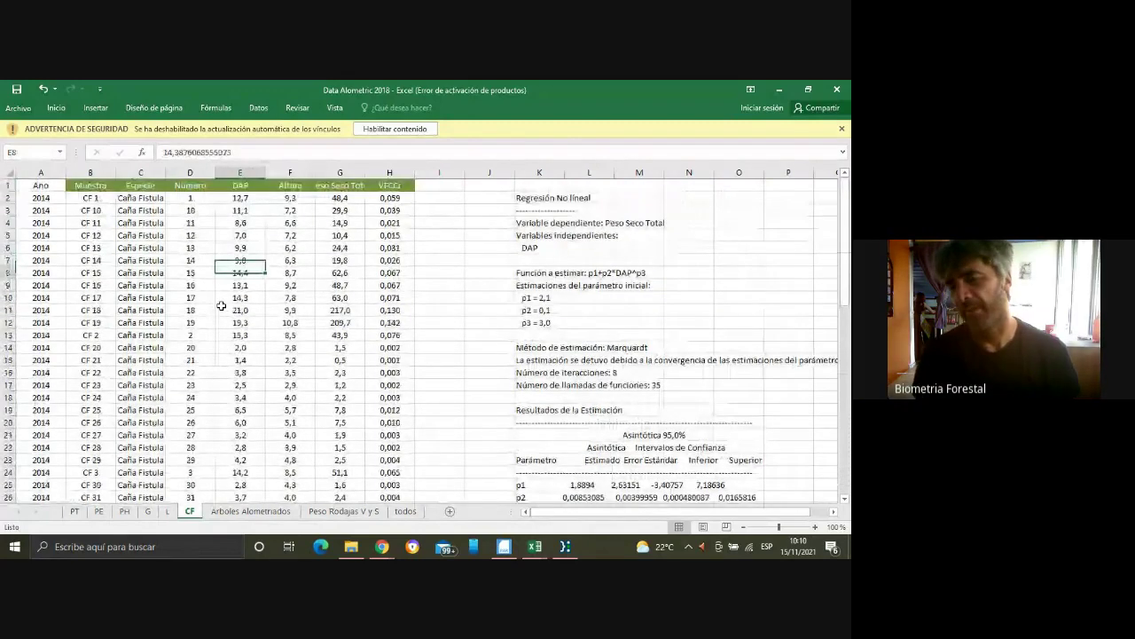
key("ctrl+Down")
key("Down")
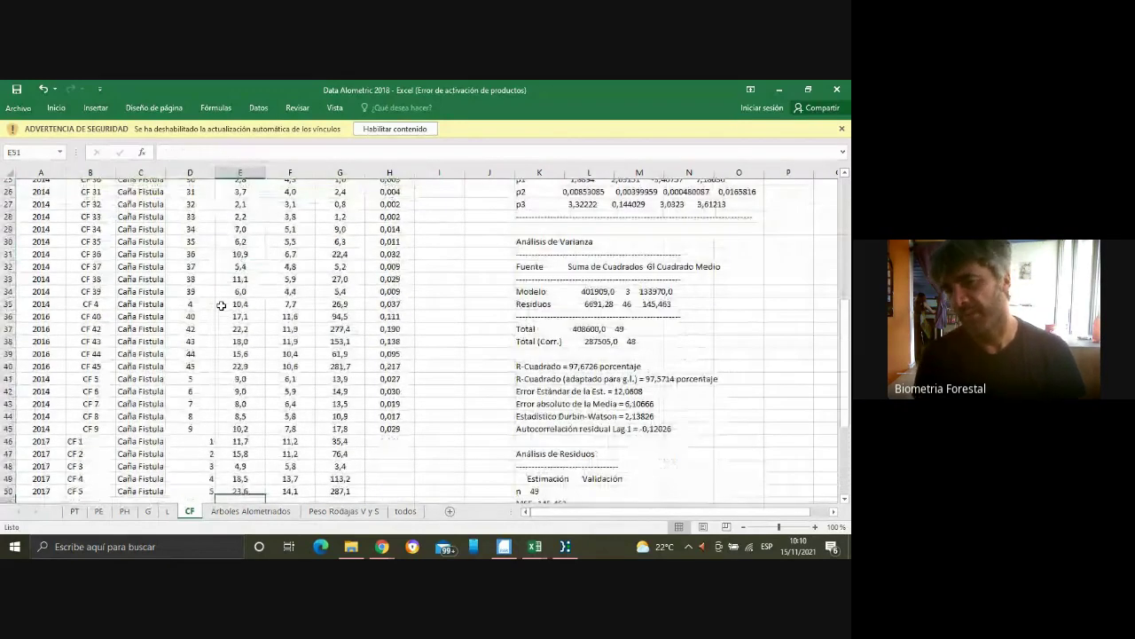
key("Down")
key("Down")
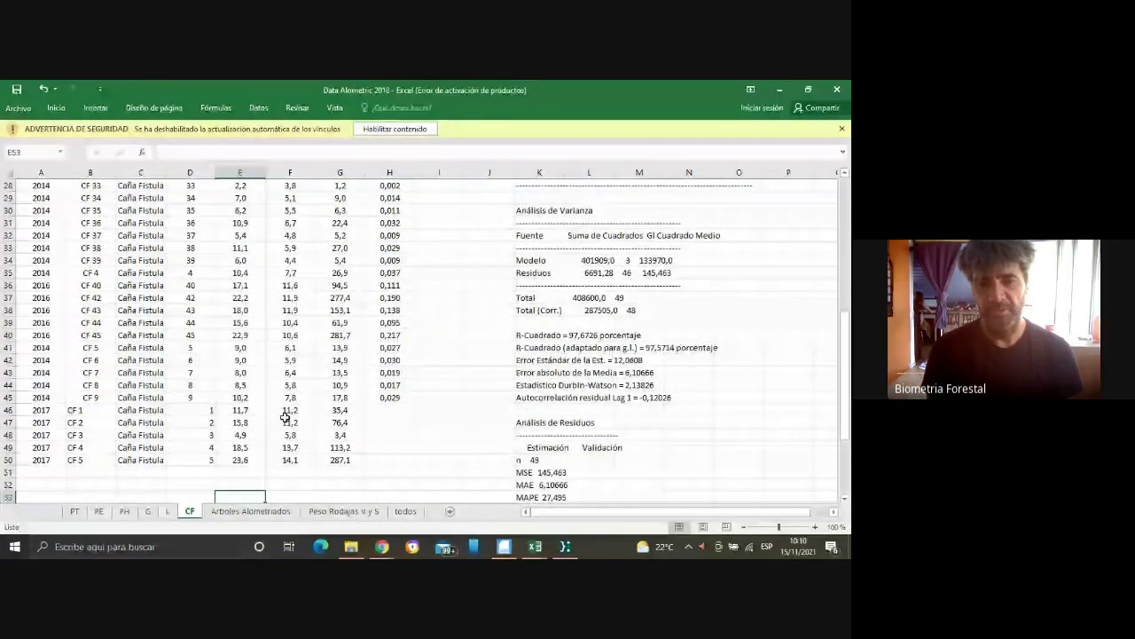
Return to the Arboles Alometriados sheet and switch to the Google Meet call window.
left_click(292, 514)
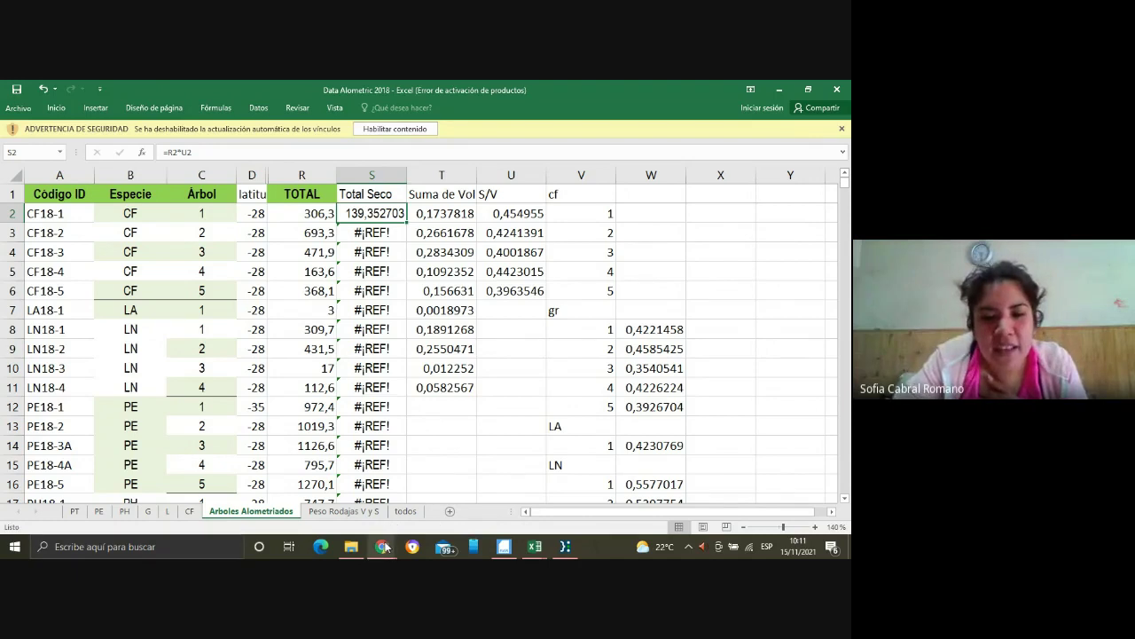
left_click(382, 547)
left_click(377, 465)
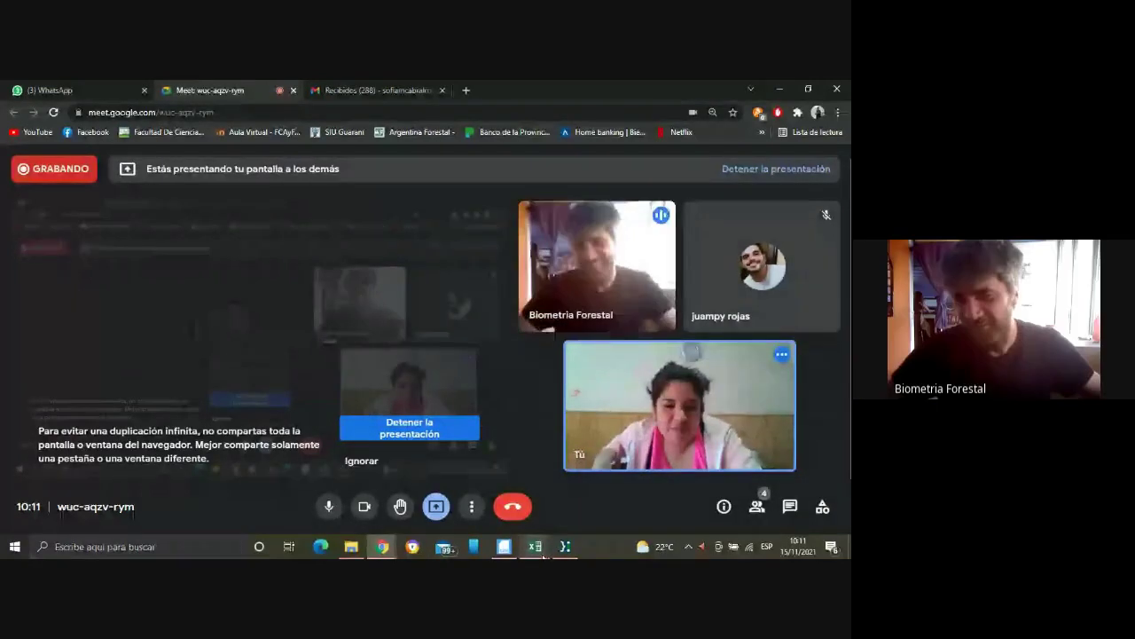
Show the Data Alometric 2018 workbook in Excel again and return to the Google Meet call.
mouse_move(543, 556)
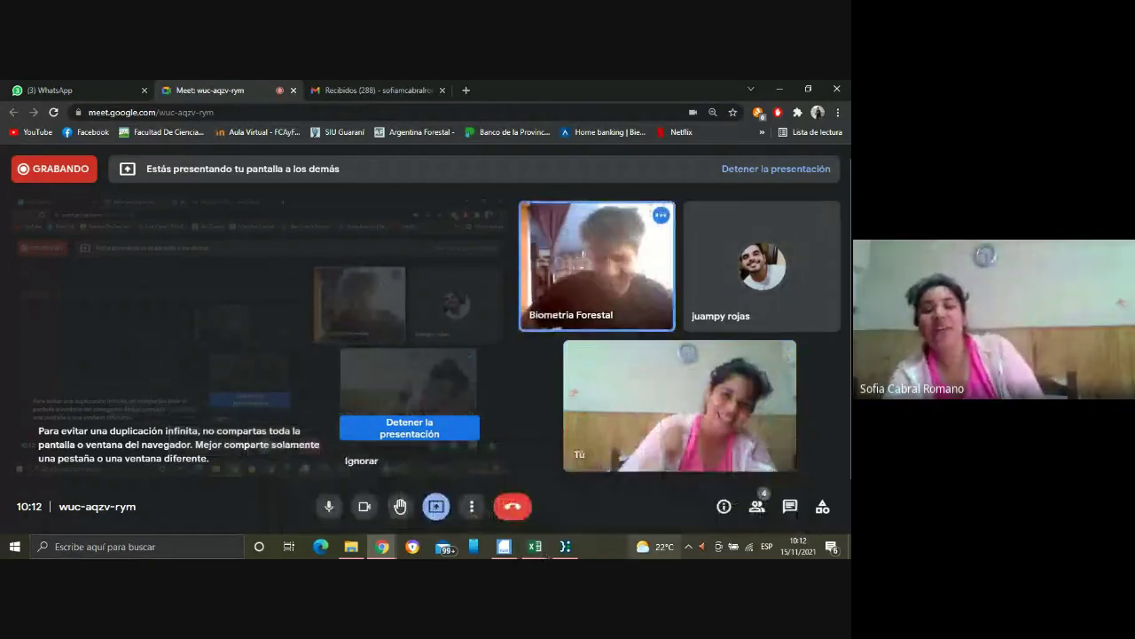
mouse_move(657, 546)
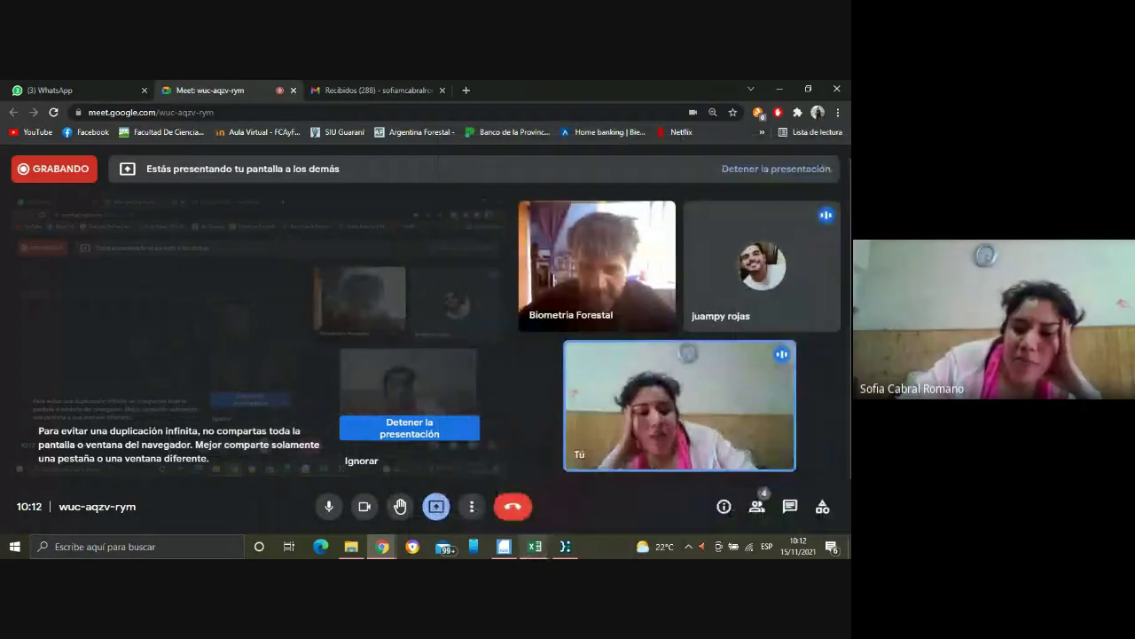
mouse_move(621, 506)
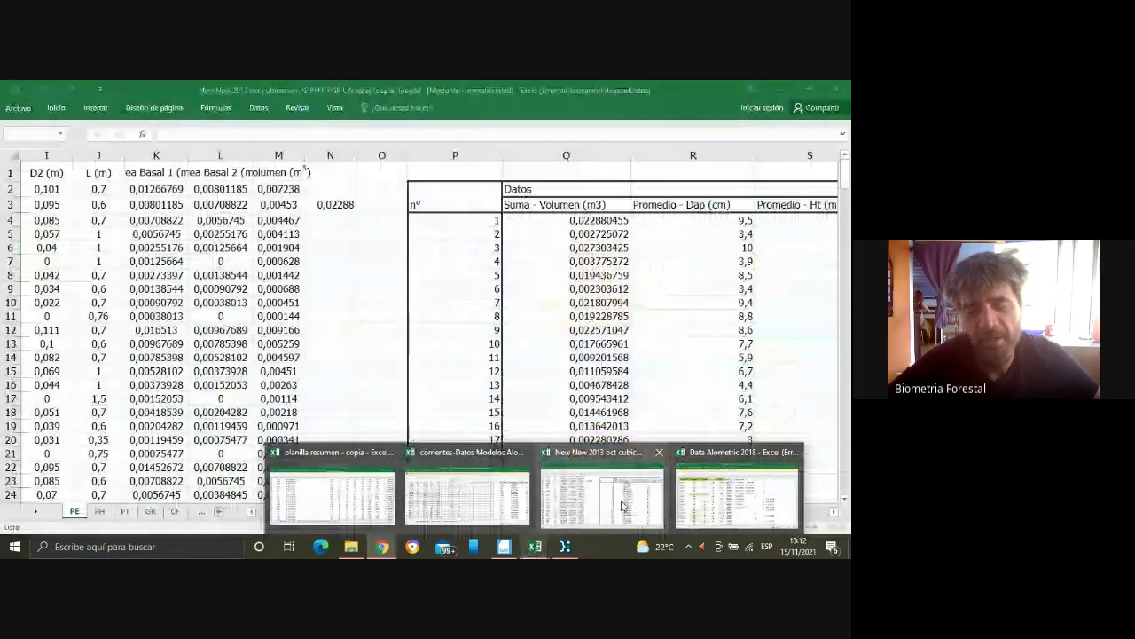
left_click(688, 512)
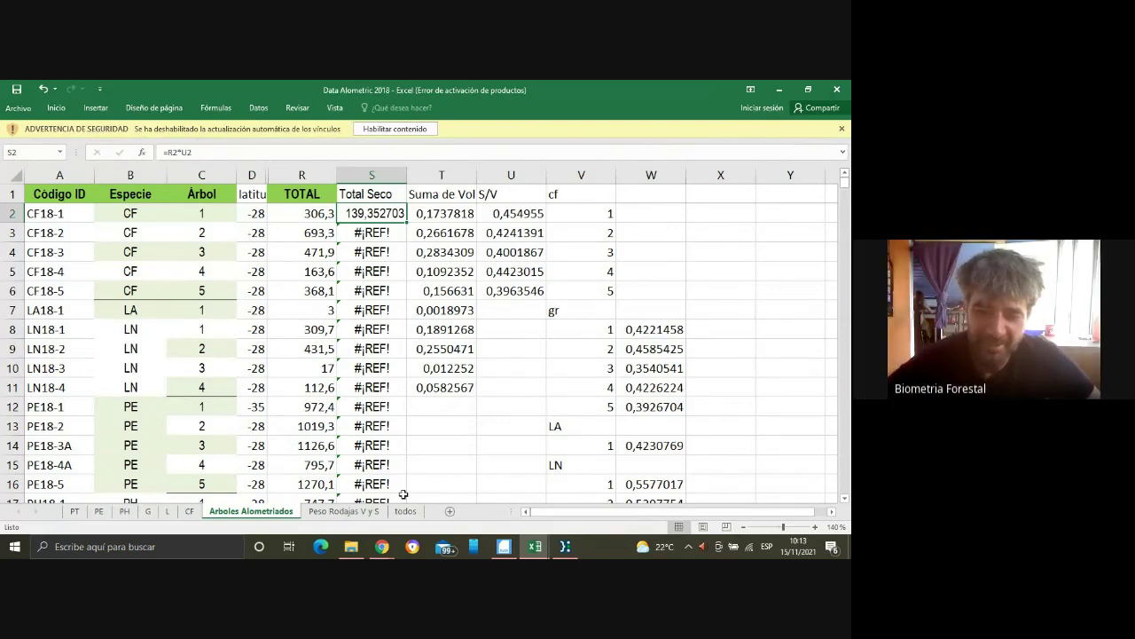
mouse_move(387, 539)
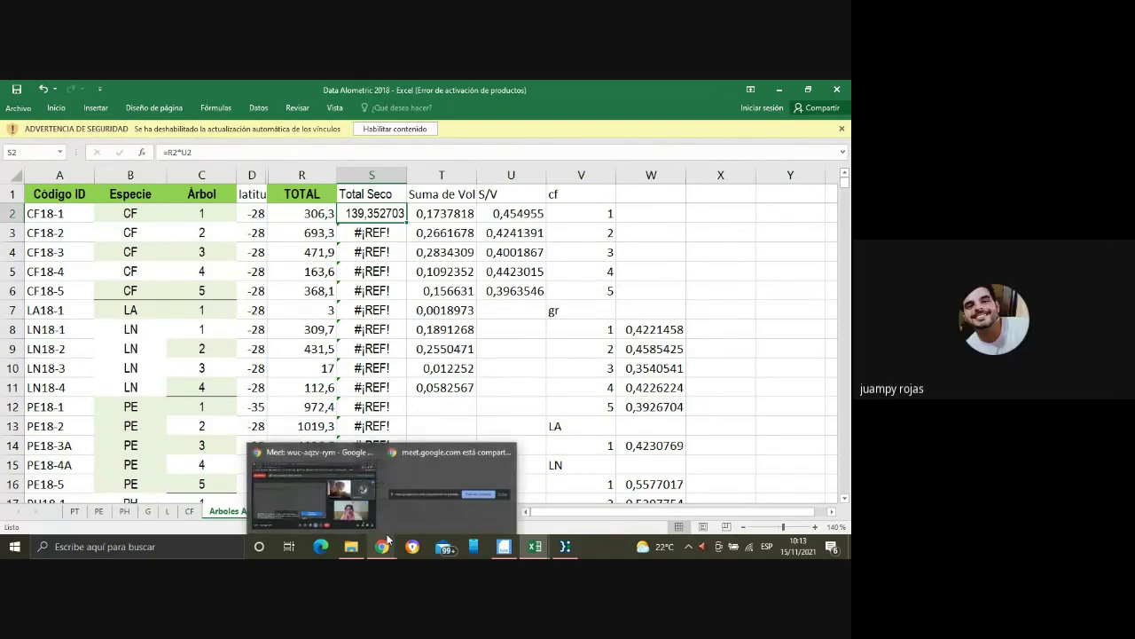
left_click(348, 481)
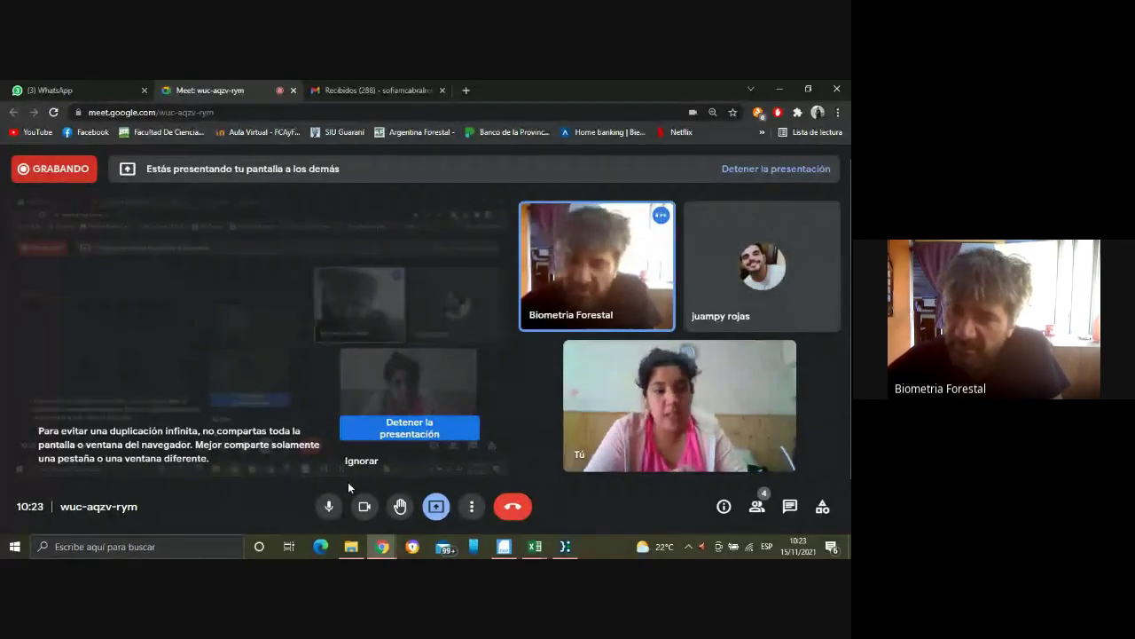
Switch to Data Alometric 2018 in Excel, show the Peso Rodajas V y S sheet and close its pivot table field list.
mouse_move(533, 550)
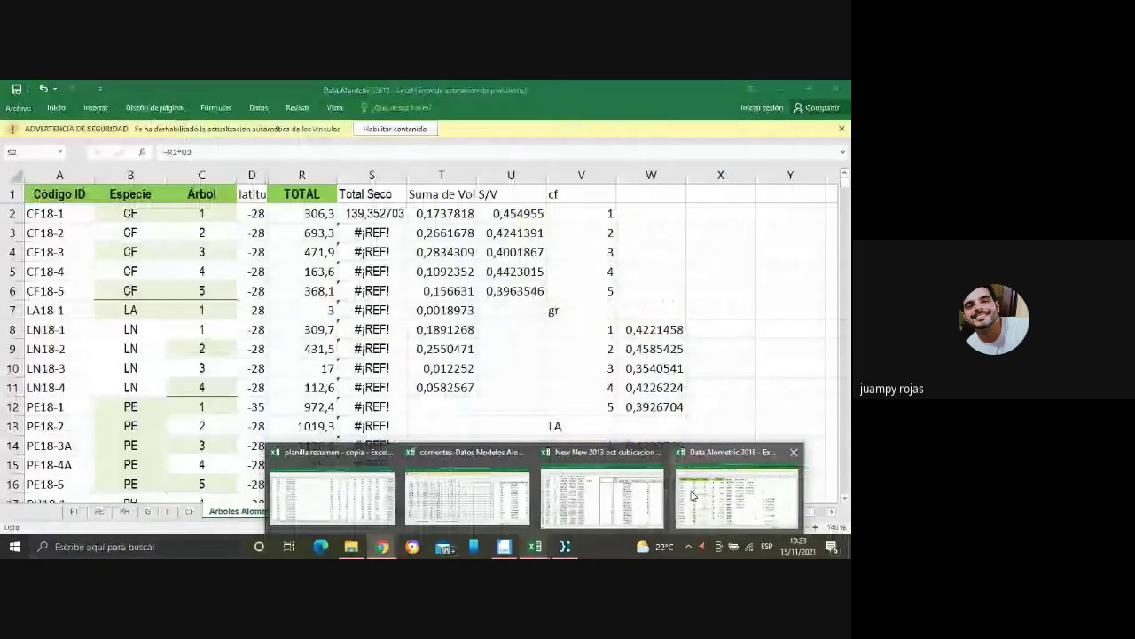
left_click(692, 495)
left_click(335, 511)
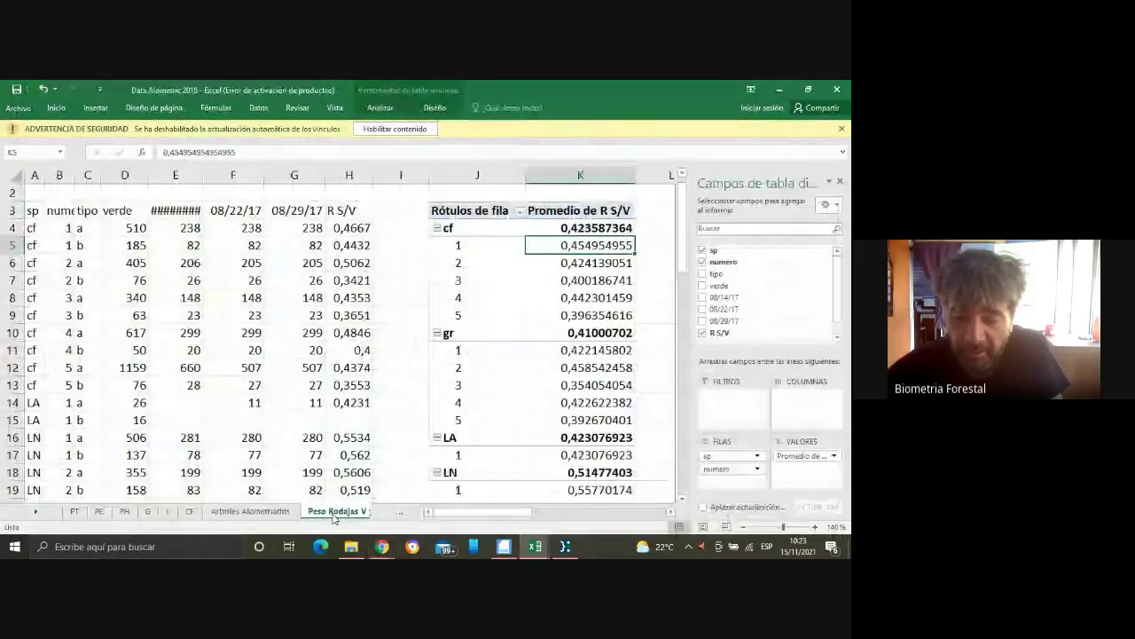
left_click(841, 181)
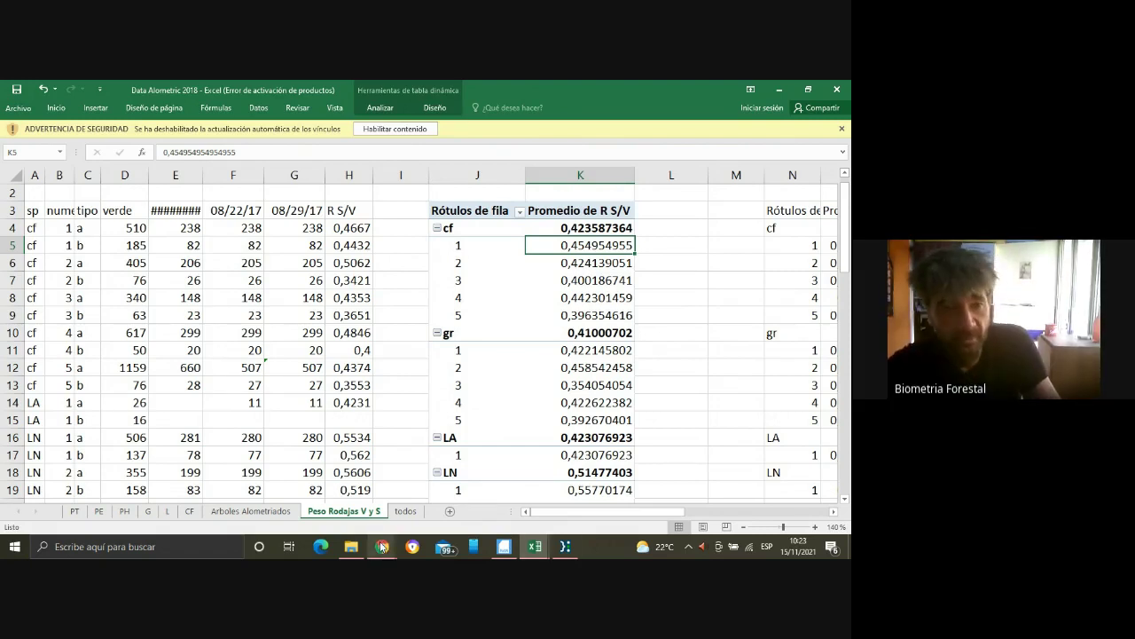
Preview the 2013 sheet of the planilla resumen - copia workbook in Excel and return to the Google Meet call.
mouse_move(382, 547)
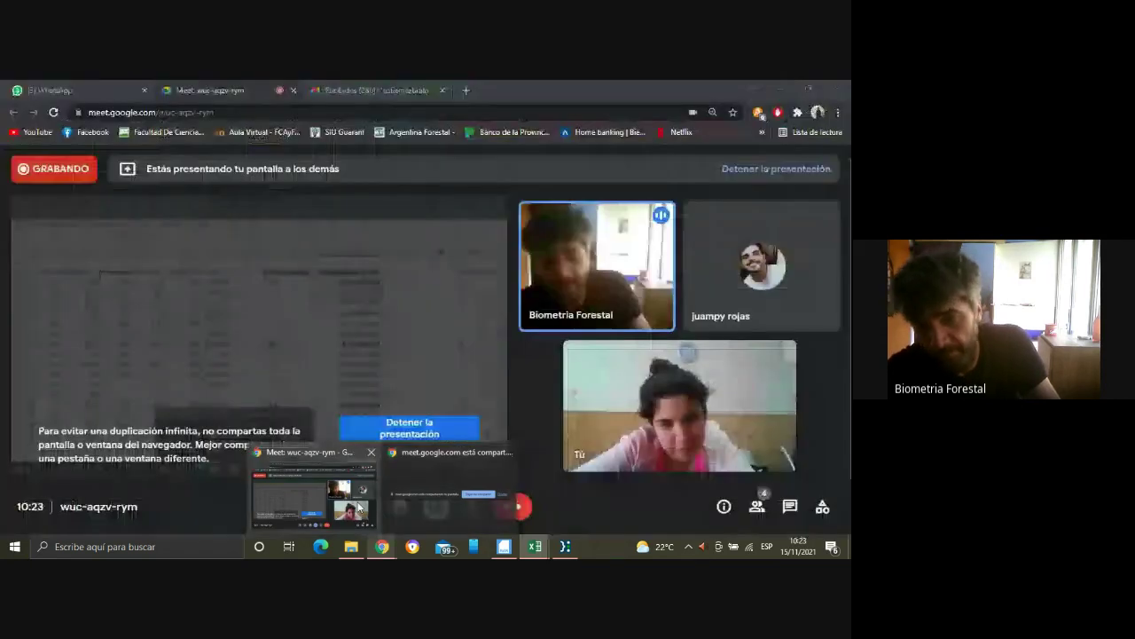
left_click(351, 501)
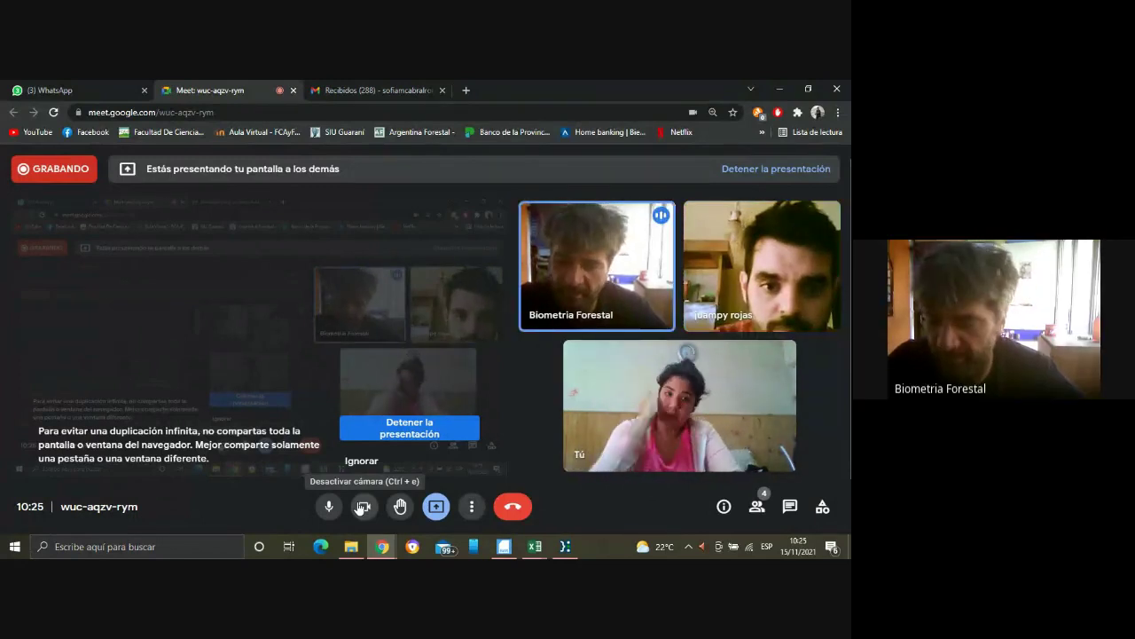
mouse_move(535, 546)
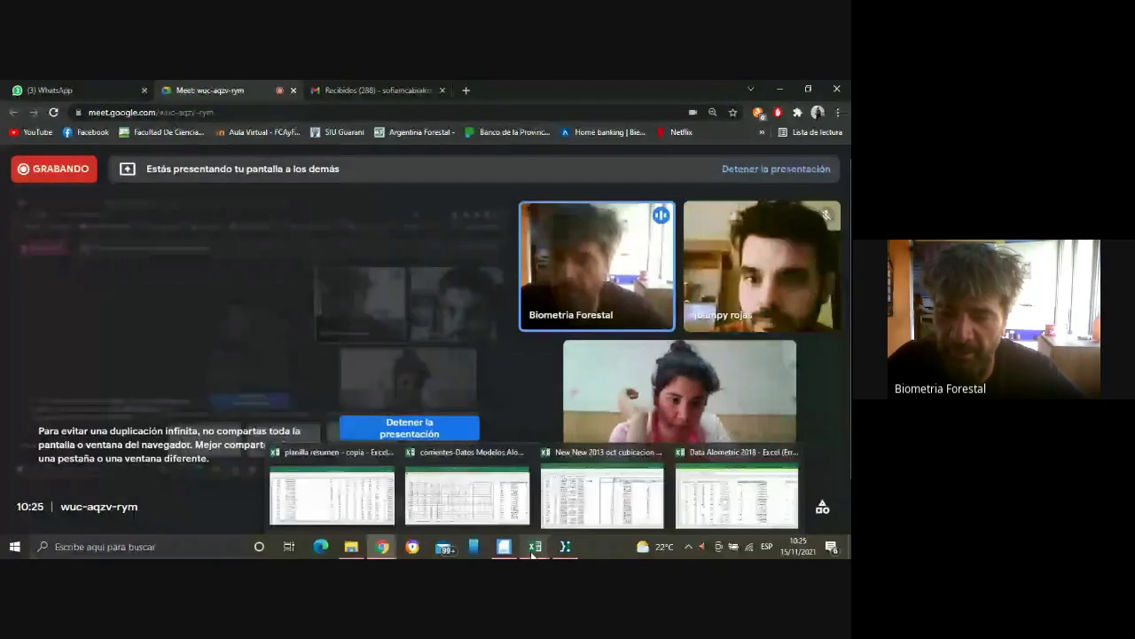
mouse_move(592, 532)
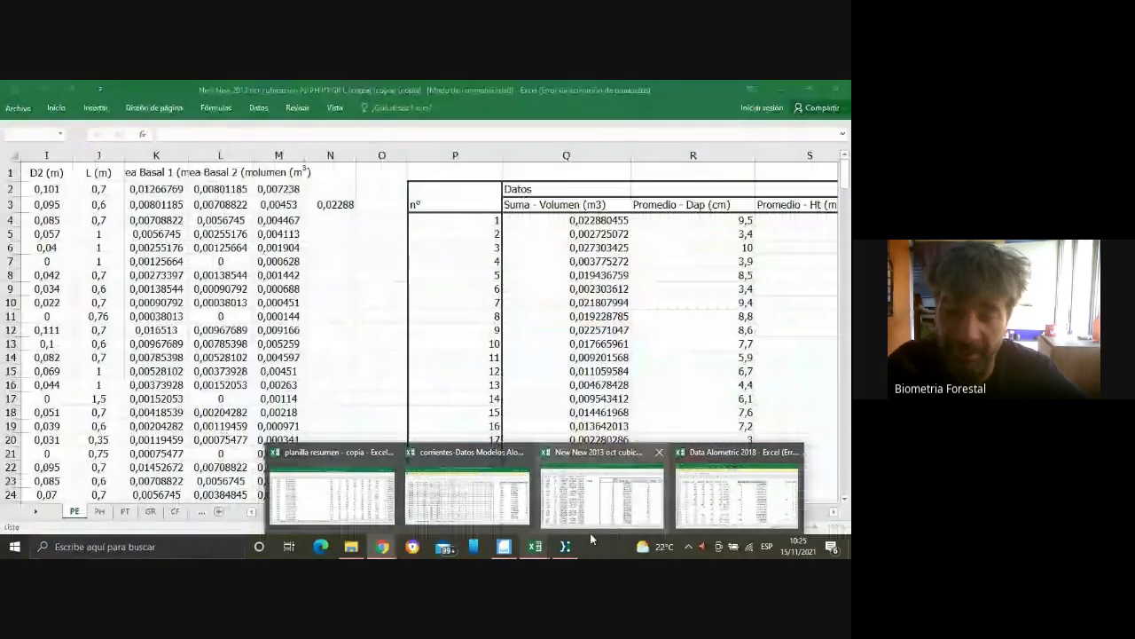
mouse_move(389, 496)
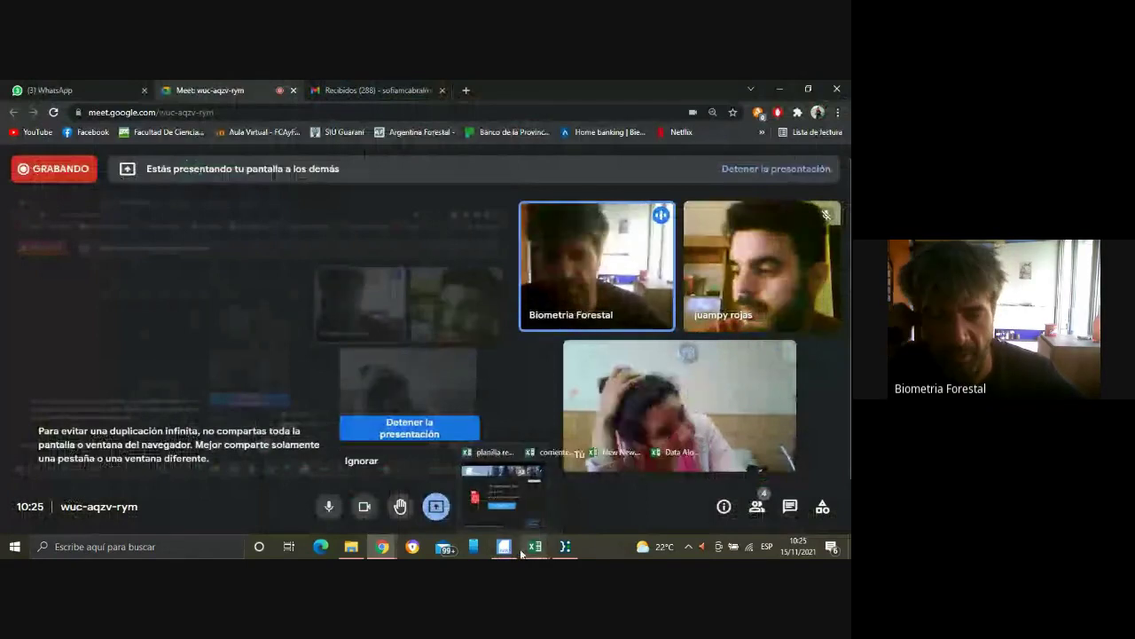
mouse_move(522, 552)
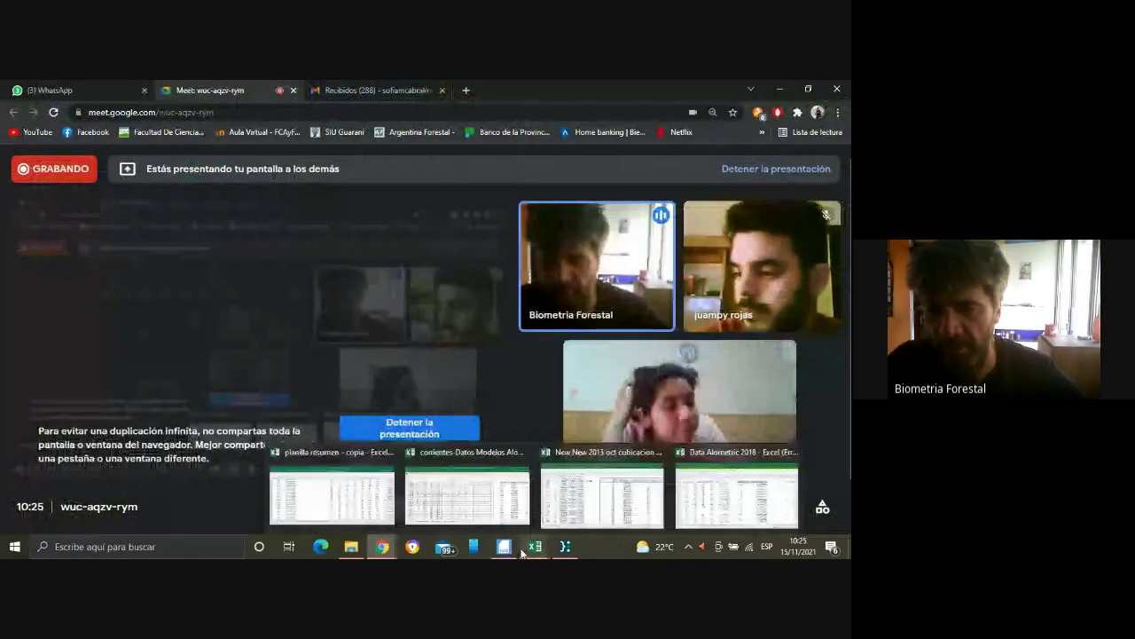
left_click(339, 458)
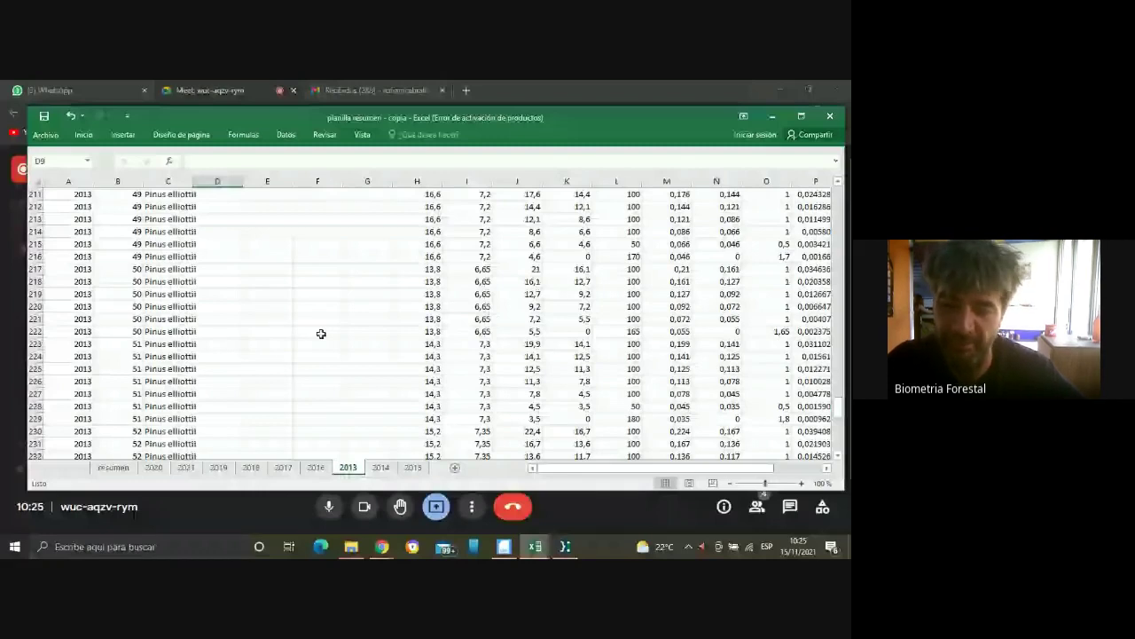
key("alt+Tab")
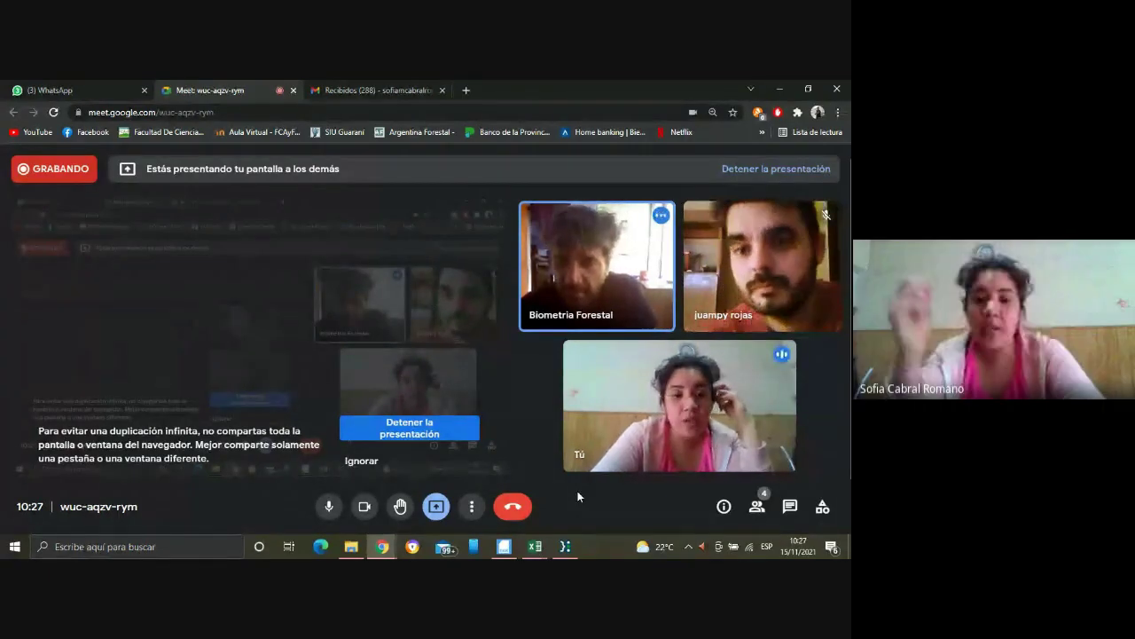
Minimize the browser, the open Excel workbooks and the thesis project PDF to reveal the desktop.
left_click(781, 88)
left_click(785, 85)
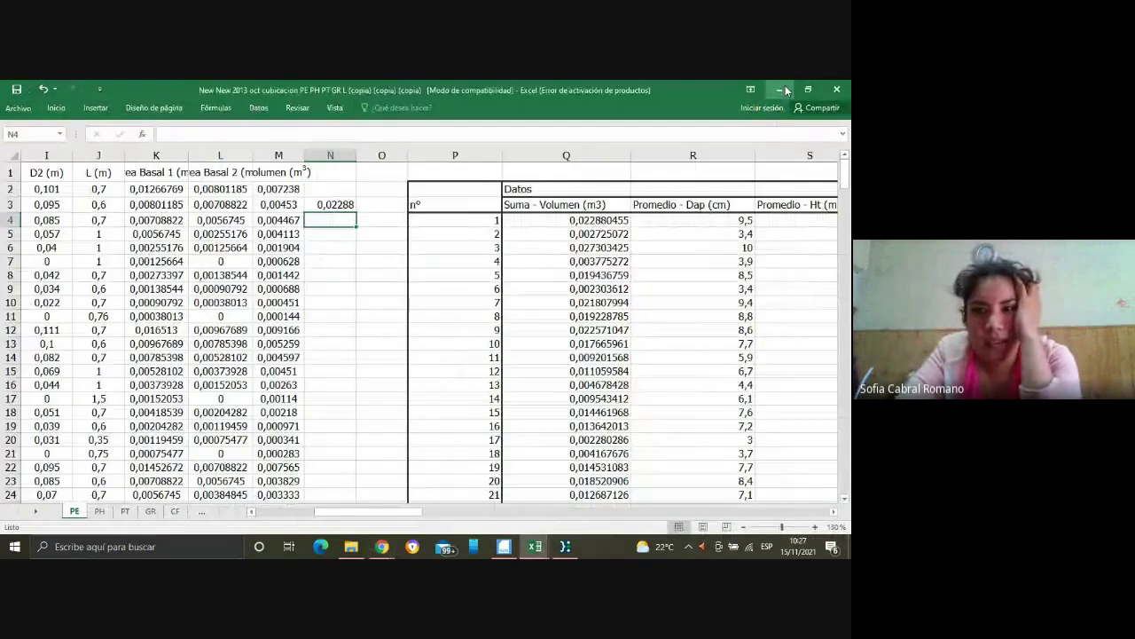
left_click(785, 85)
left_click(785, 85)
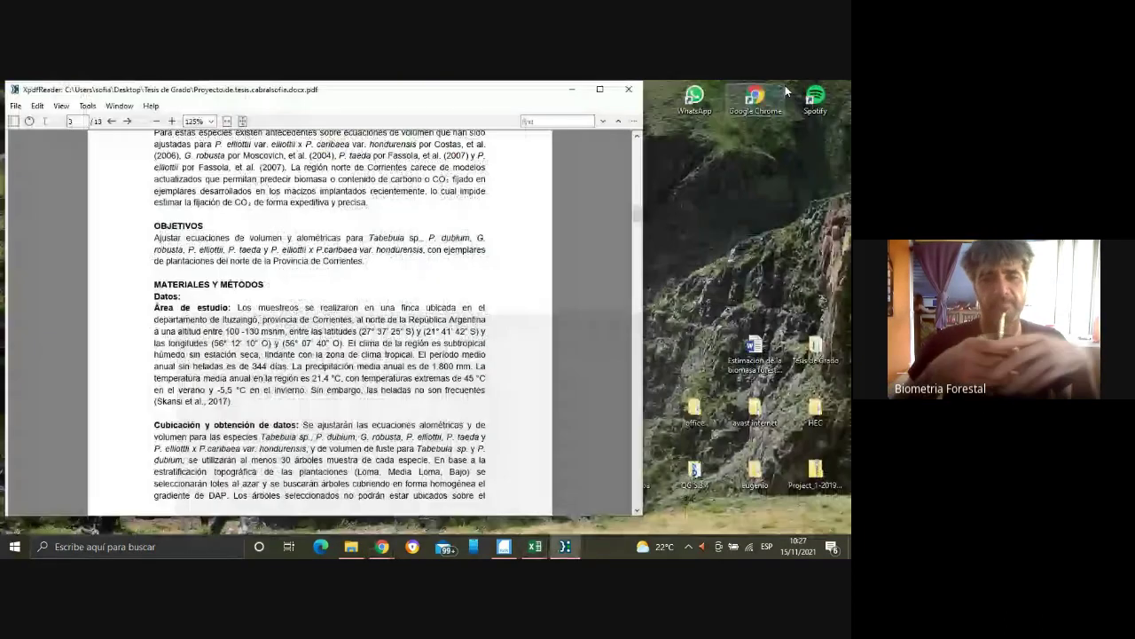
left_click(576, 88)
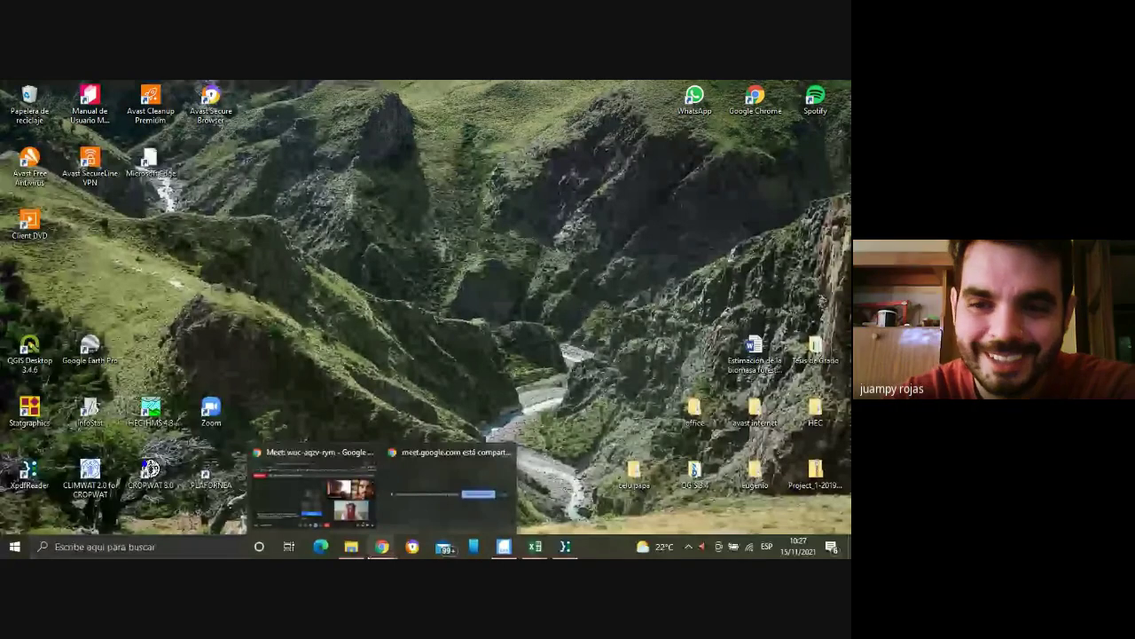
Check the desktop's program shortcuts between views of the Google Meet call, leaving the call window open.
left_click(315, 496)
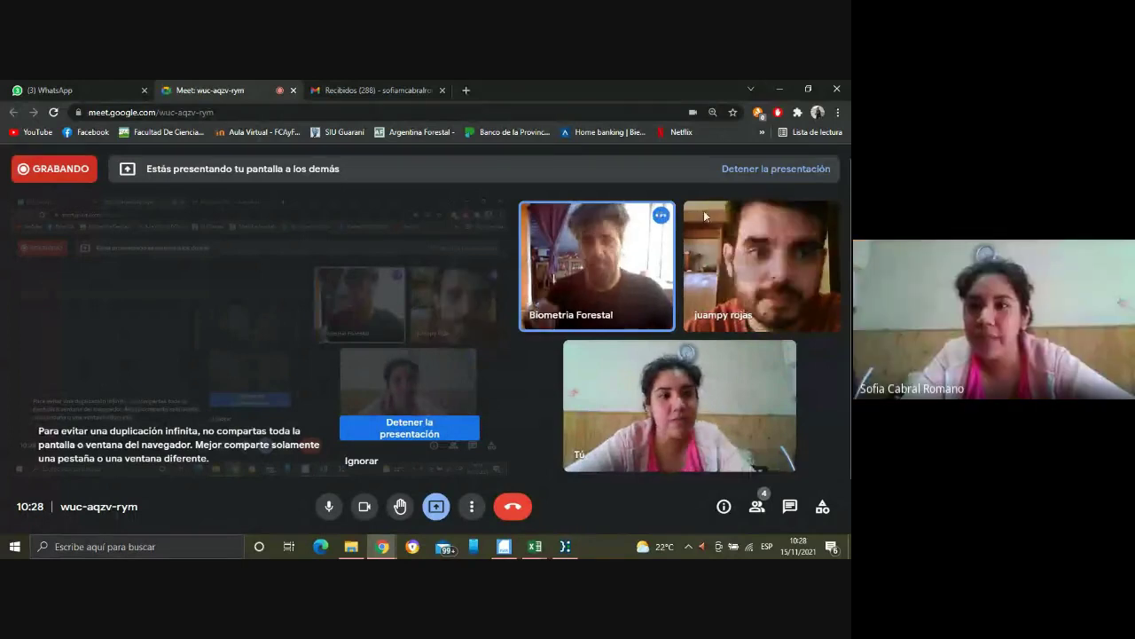
left_click(781, 89)
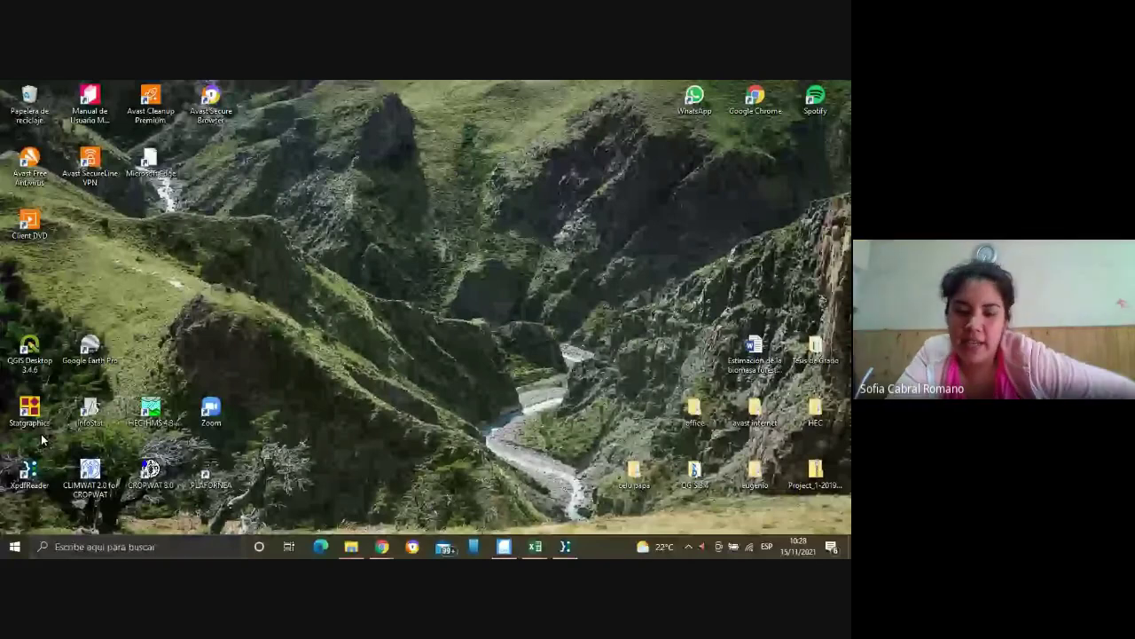
mouse_move(361, 530)
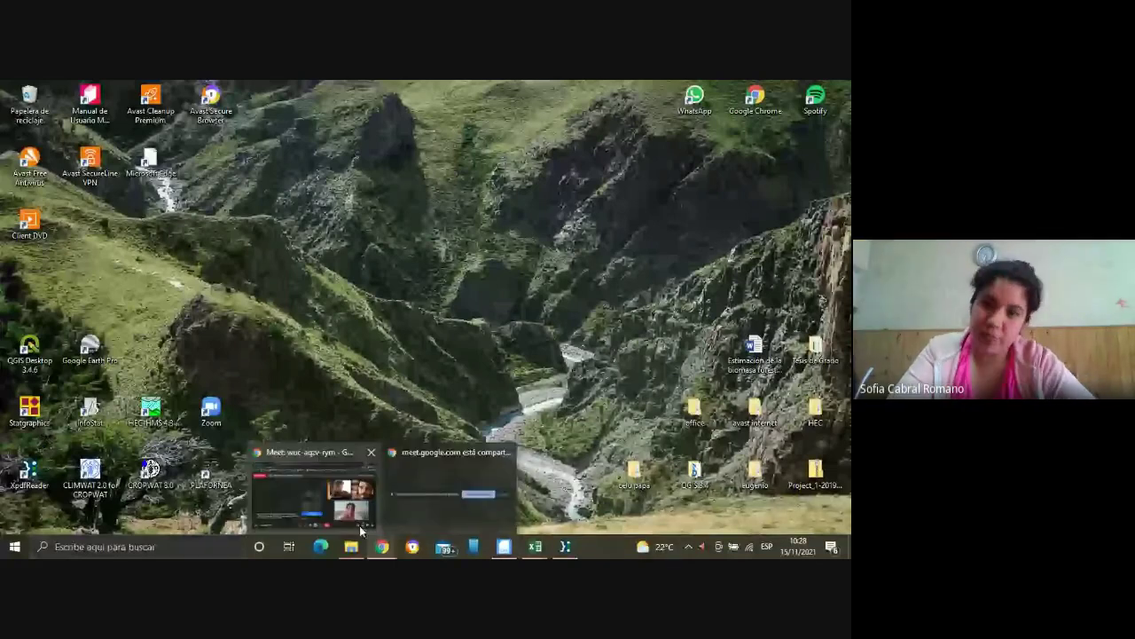
left_click(360, 525)
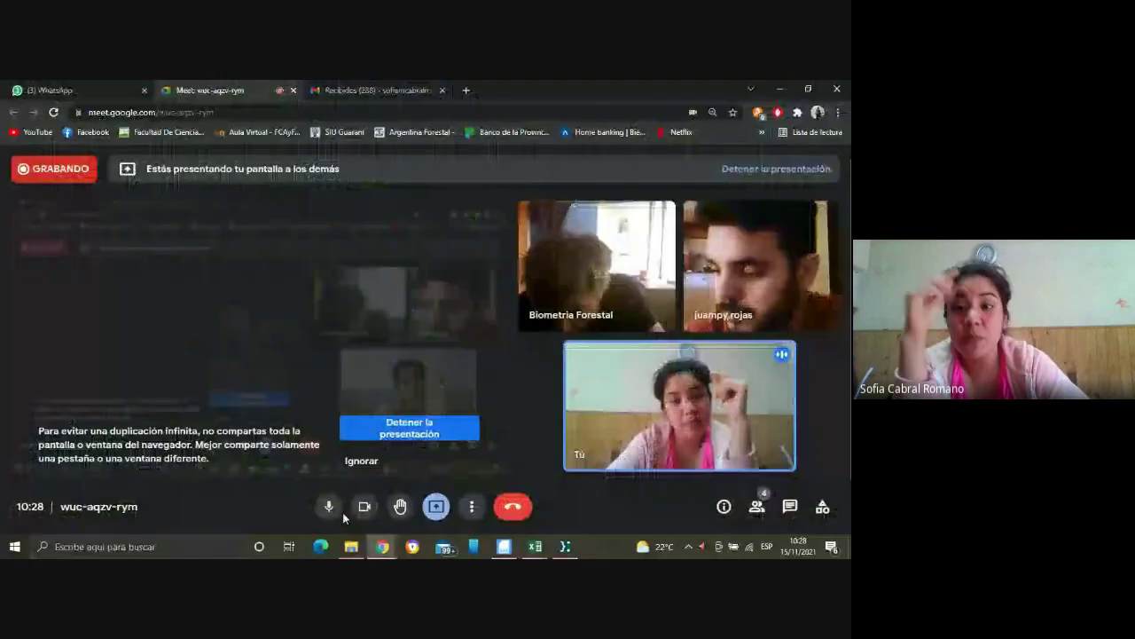